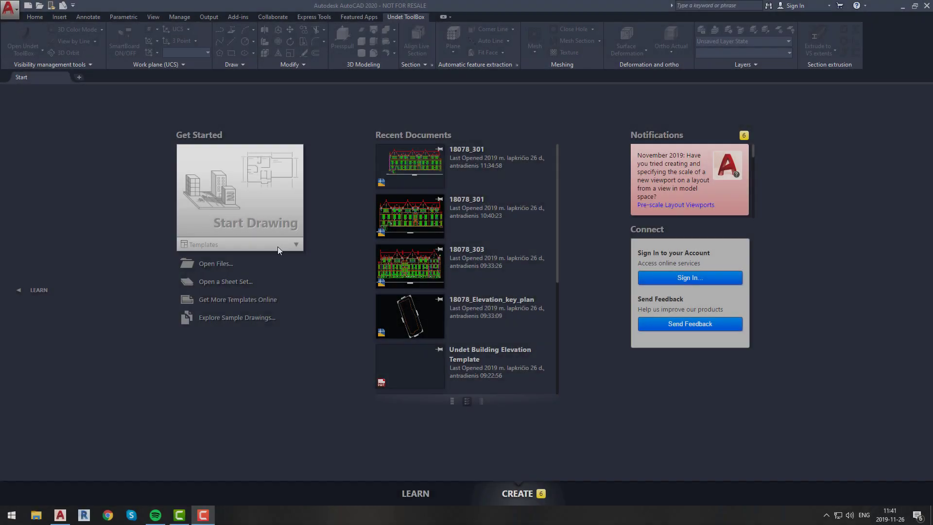
Step: Start a new drawing from the building elevation template and open the DEMO_PROJECT point cloud project, accepting the switch to 3D Wireframe
{"action": "left_click", "coordinate": [277, 247]}
{"action": "left_click", "coordinate": [250, 339]}
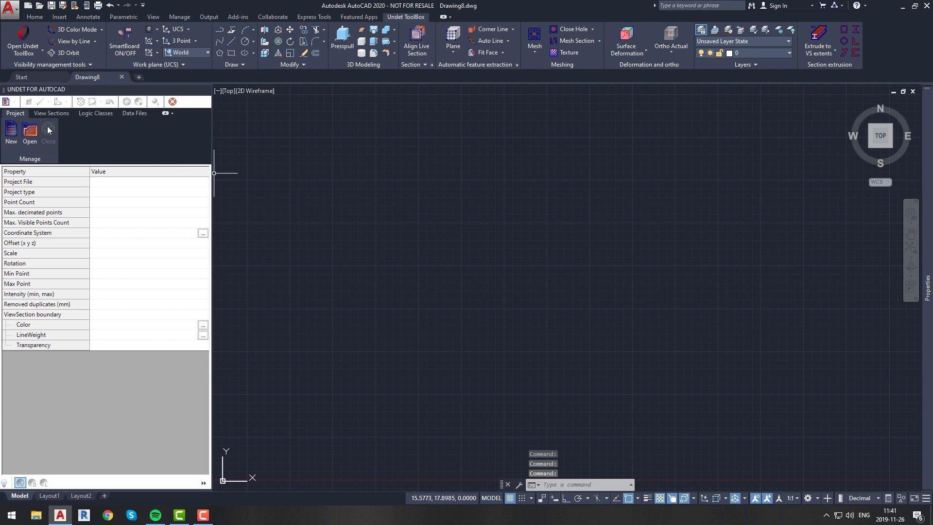
{"action": "left_click", "coordinate": [30, 132]}
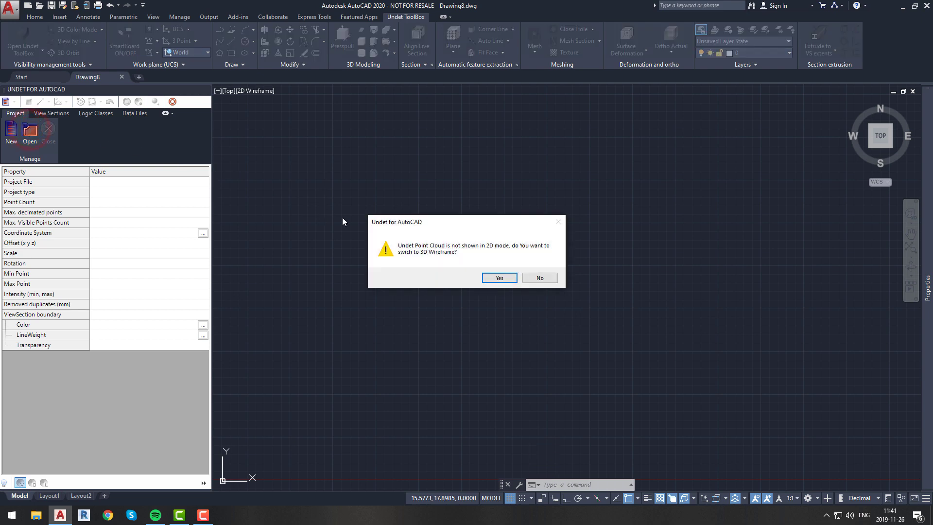
{"action": "left_click", "coordinate": [500, 277]}
{"action": "left_click", "coordinate": [399, 176]}
{"action": "left_click", "coordinate": [593, 348]}
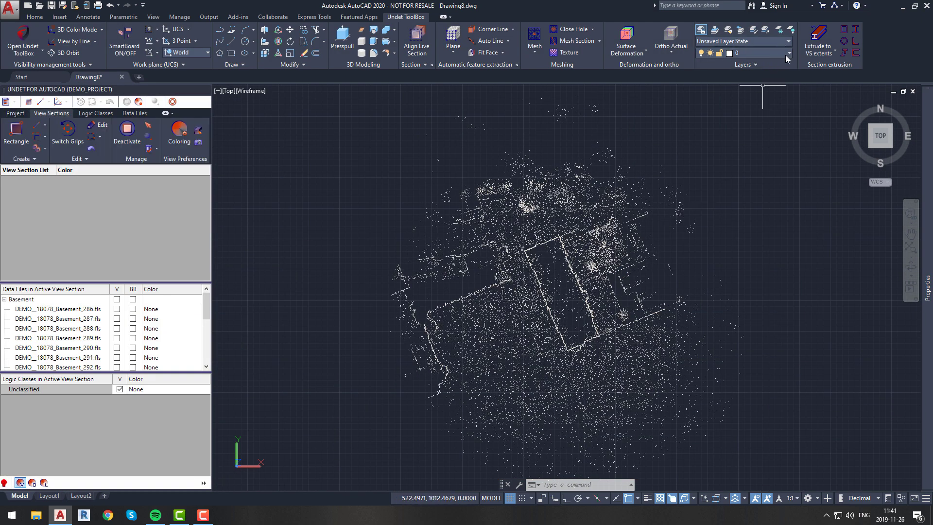
{"action": "left_click", "coordinate": [787, 54]}
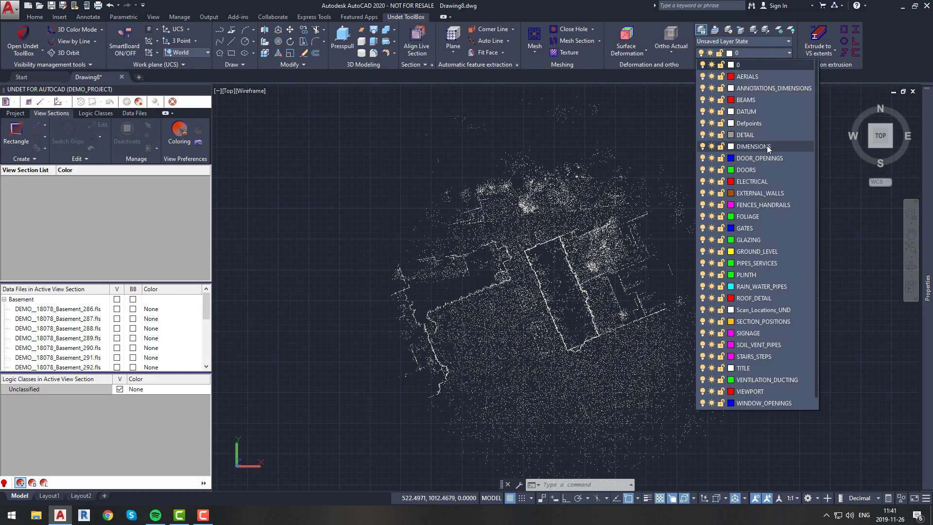
{"action": "scroll", "coordinate": [755, 292], "scroll_direction": "down", "scroll_amount": 1}
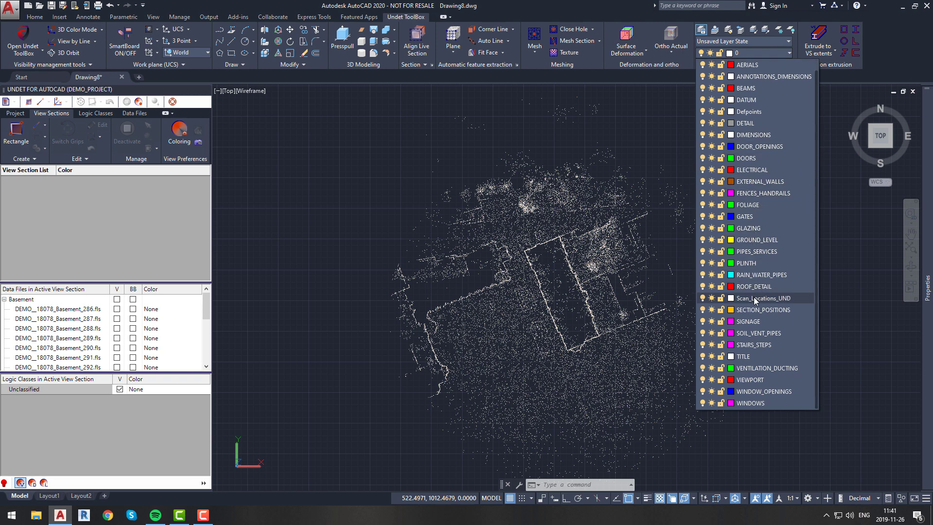
{"action": "scroll", "coordinate": [756, 296], "scroll_direction": "up", "scroll_amount": 1}
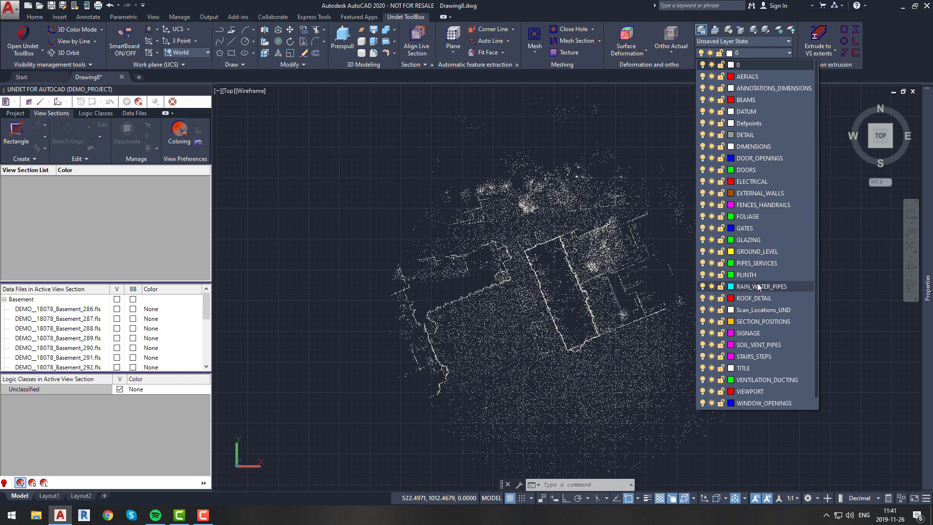
{"action": "left_click", "coordinate": [789, 53]}
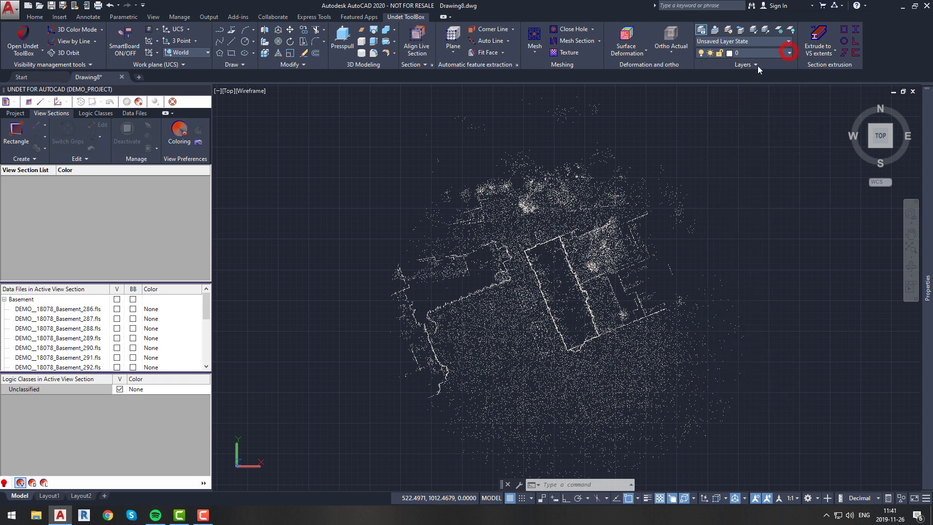
Step: Create a rectangular view section enclosing the whole building, rotated to follow the building's tilted outline
{"action": "left_click", "coordinate": [28, 136]}
{"action": "scroll", "coordinate": [554, 247], "scroll_direction": "up", "scroll_amount": 5}
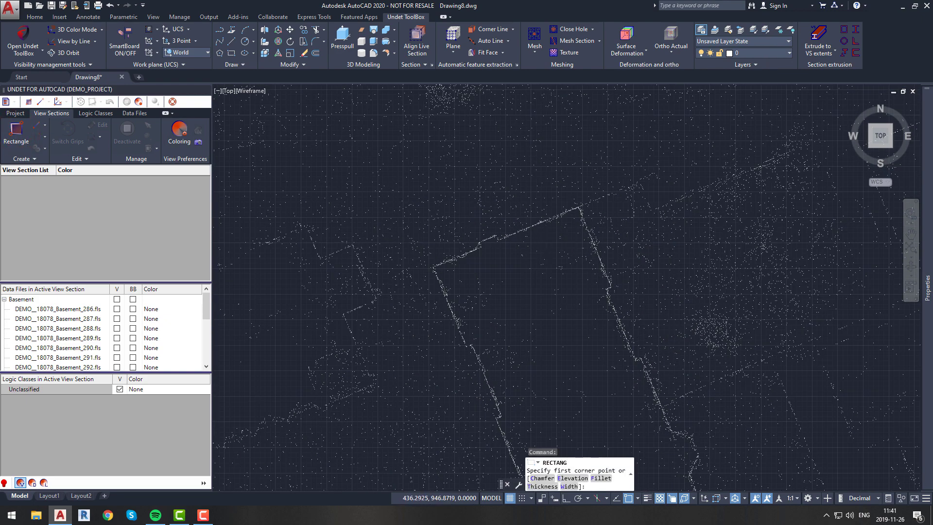
{"action": "scroll", "coordinate": [545, 250], "scroll_direction": "down", "scroll_amount": 2}
{"action": "left_click", "coordinate": [464, 247]}
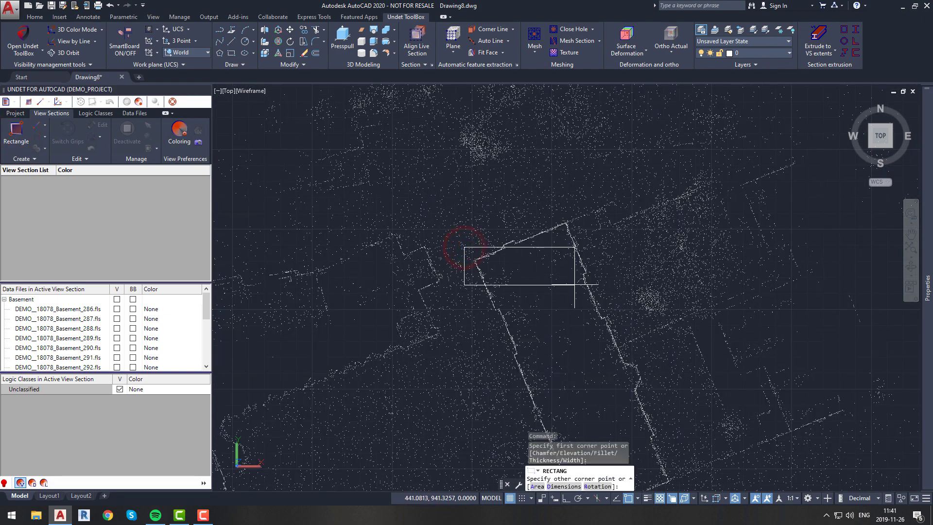
{"action": "type", "text": "r"}
{"action": "key", "text": "Return"}
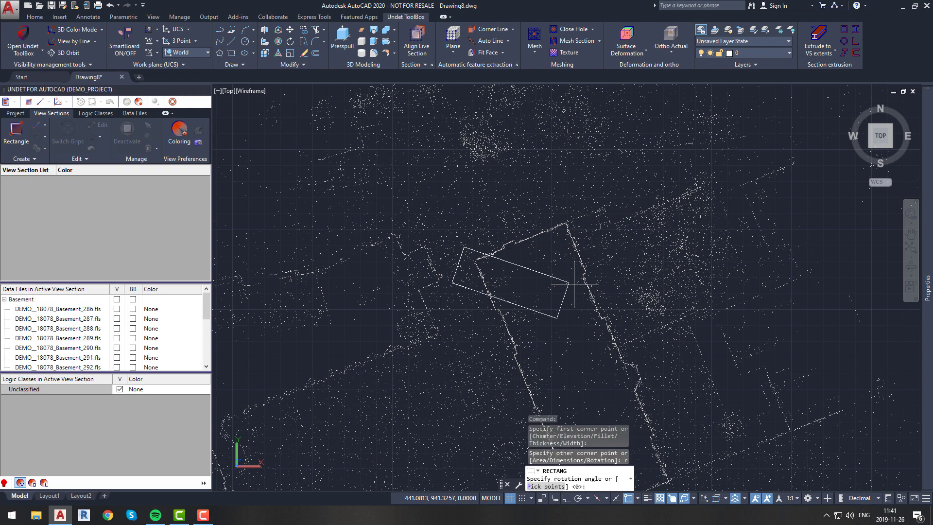
{"action": "left_click", "coordinate": [582, 201]}
{"action": "scroll", "coordinate": [646, 381], "scroll_direction": "down", "scroll_amount": 2}
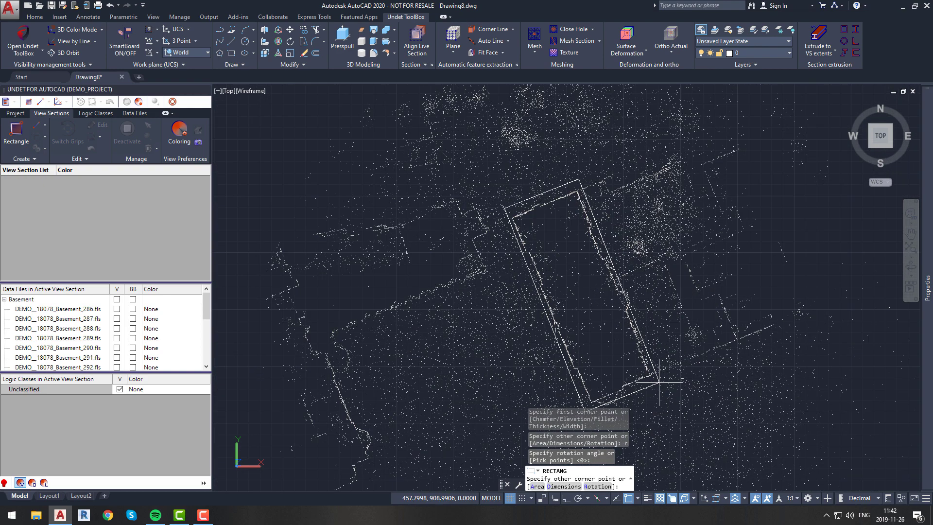
{"action": "left_click", "coordinate": [669, 389]}
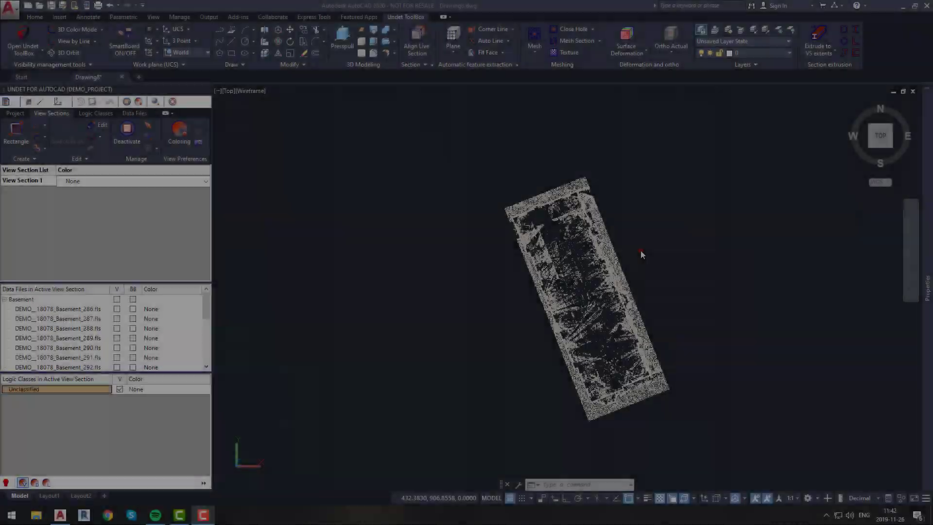
{"action": "left_click", "coordinate": [641, 249]}
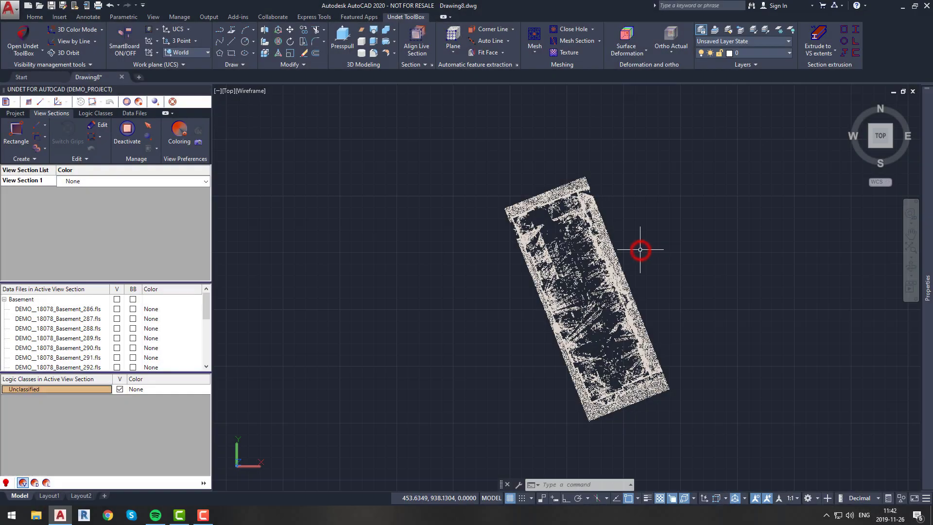
Step: In the front view, lower the view section's upper boundary and raise its lower one to leave a thin horizontal slice, and return to the top view
{"action": "left_click", "coordinate": [880, 156]}
{"action": "double_click", "coordinate": [618, 238]}
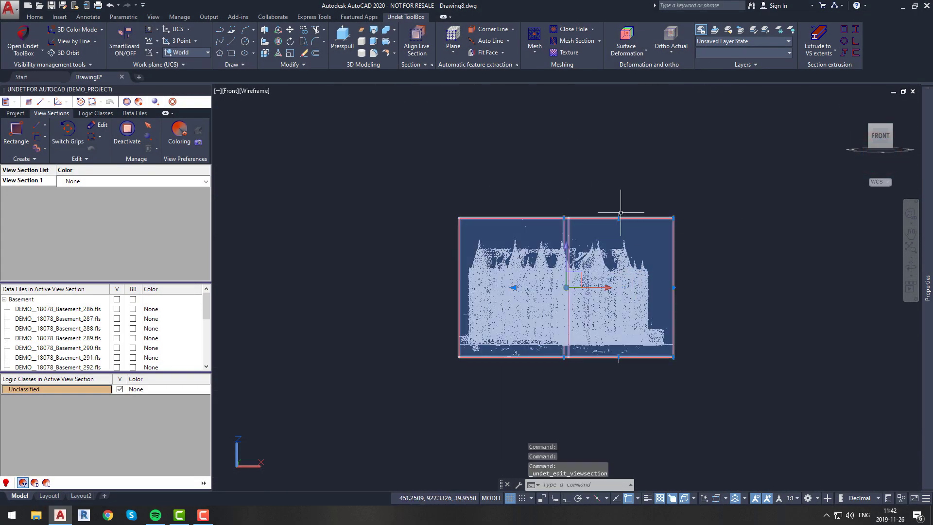
{"action": "left_click", "coordinate": [619, 216]}
{"action": "left_click", "coordinate": [623, 292]}
{"action": "left_click", "coordinate": [617, 359]}
{"action": "left_click", "coordinate": [627, 315]}
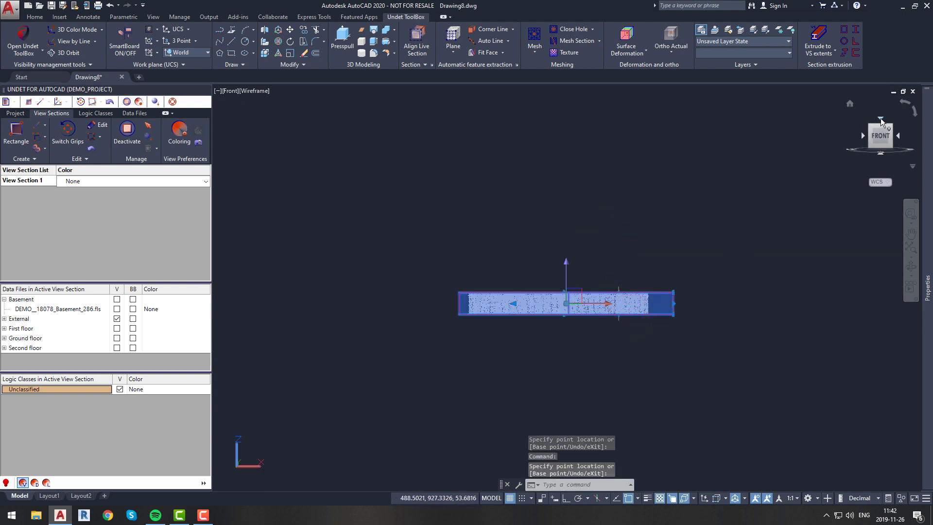
{"action": "left_click", "coordinate": [880, 117]}
{"action": "key", "text": "Escape"}
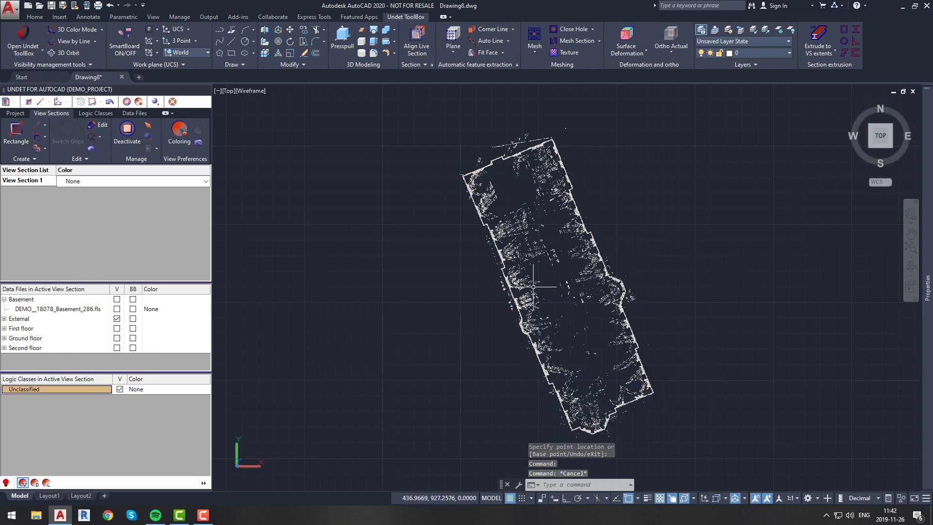
Step: Rotate the plan view with View by Line, picking two points along the building's long left-hand facade wall
{"action": "left_click", "coordinate": [98, 42]}
{"action": "left_click", "coordinate": [89, 59]}
{"action": "scroll", "coordinate": [466, 194], "scroll_direction": "up", "scroll_amount": 5}
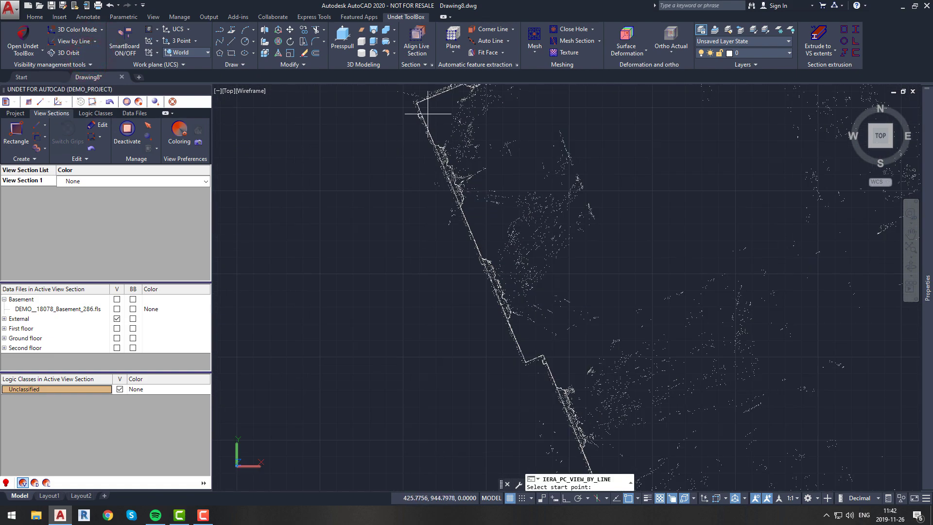
{"action": "left_click", "coordinate": [417, 106]}
{"action": "scroll", "coordinate": [417, 106], "scroll_direction": "down", "scroll_amount": 3}
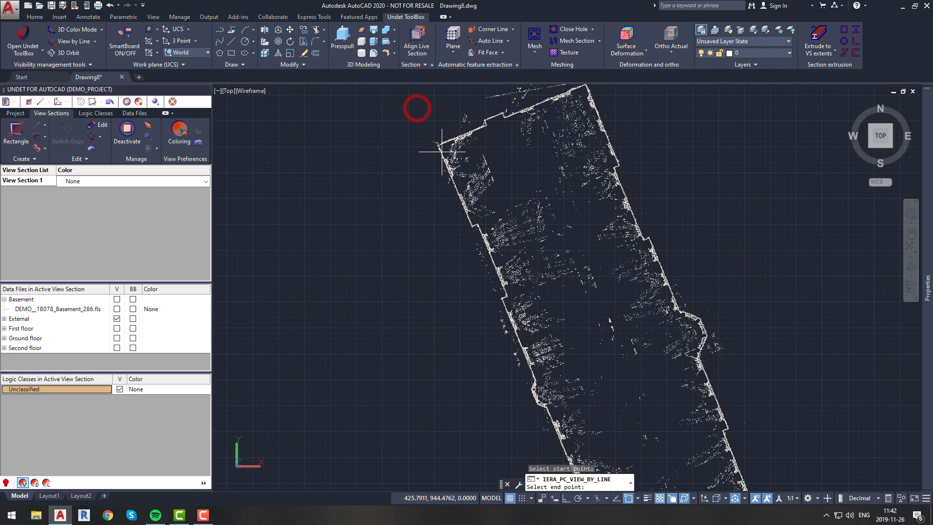
{"action": "scroll", "coordinate": [560, 350], "scroll_direction": "down", "scroll_amount": 4}
{"action": "scroll", "coordinate": [561, 350], "scroll_direction": "up", "scroll_amount": 8}
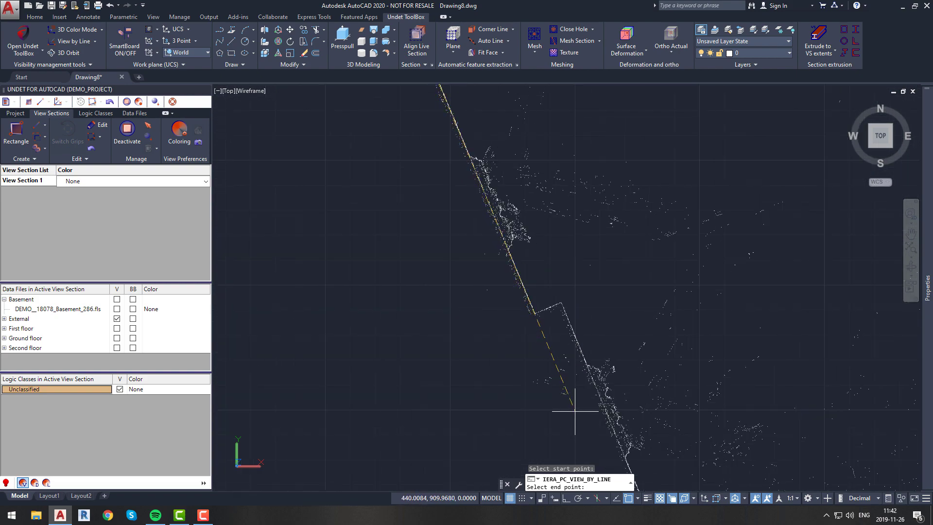
{"action": "scroll", "coordinate": [574, 408], "scroll_direction": "up", "scroll_amount": 1}
{"action": "scroll", "coordinate": [532, 291], "scroll_direction": "up", "scroll_amount": 1}
{"action": "scroll", "coordinate": [510, 246], "scroll_direction": "up", "scroll_amount": 3}
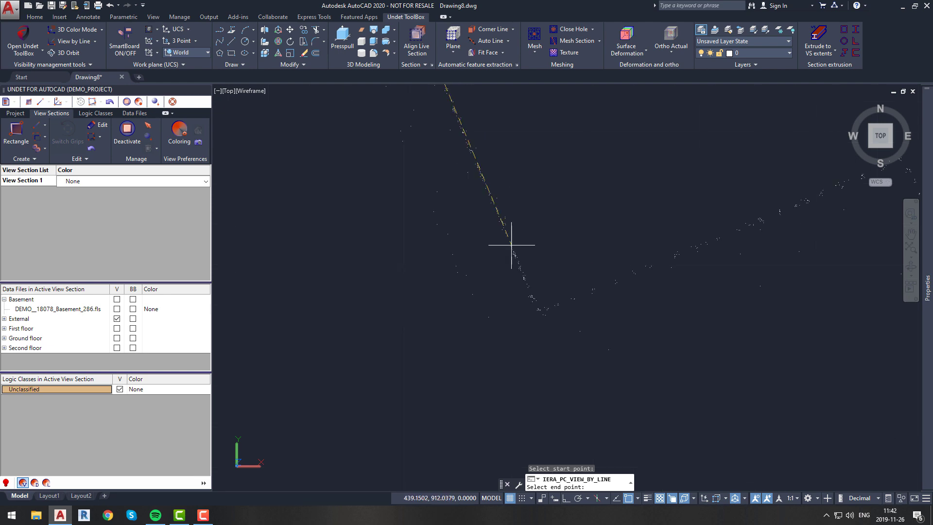
{"action": "left_click", "coordinate": [540, 315]}
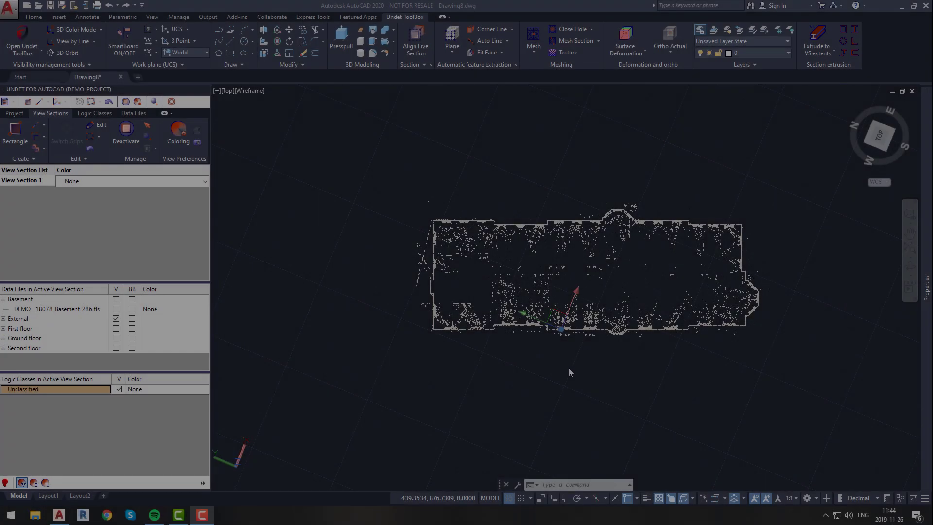
Step: Align the UCS to the current rotated plan view using the View option
{"action": "left_click", "coordinate": [492, 370]}
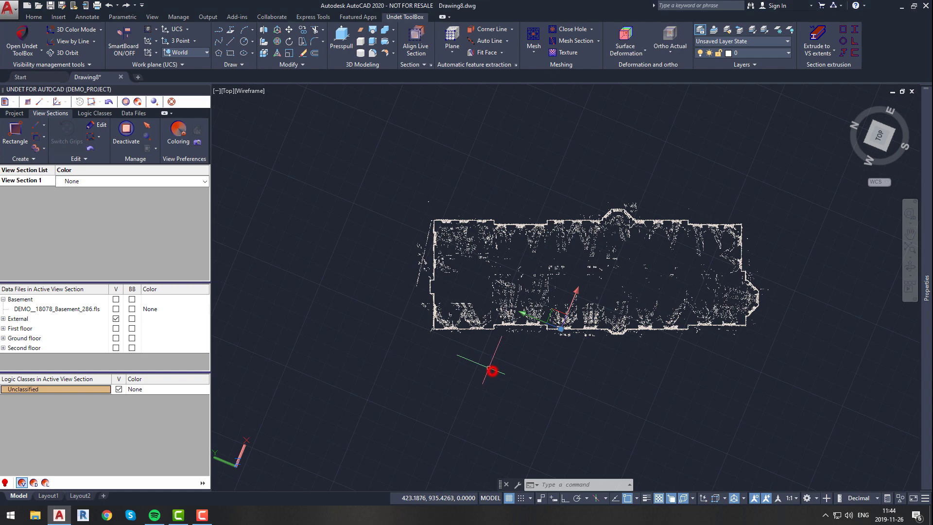
{"action": "left_click", "coordinate": [192, 52]}
{"action": "left_click", "coordinate": [193, 63]}
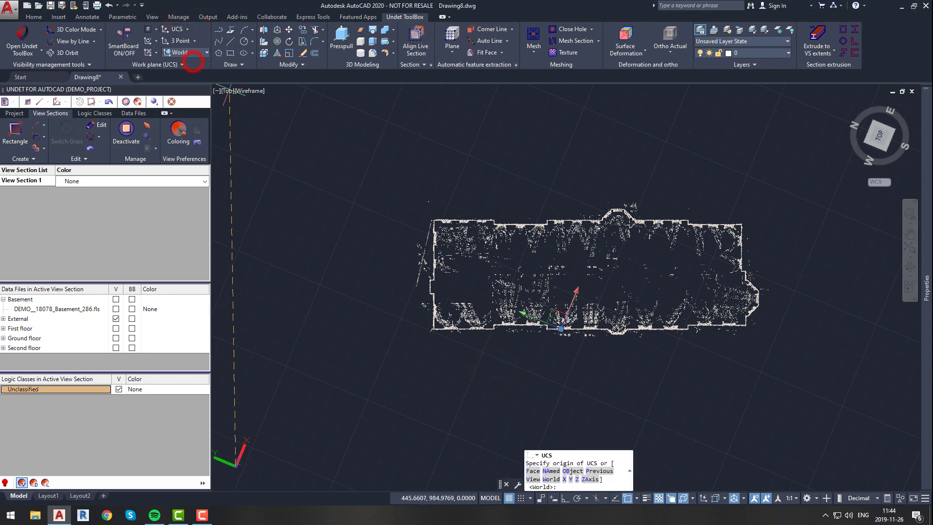
{"action": "left_click", "coordinate": [532, 479]}
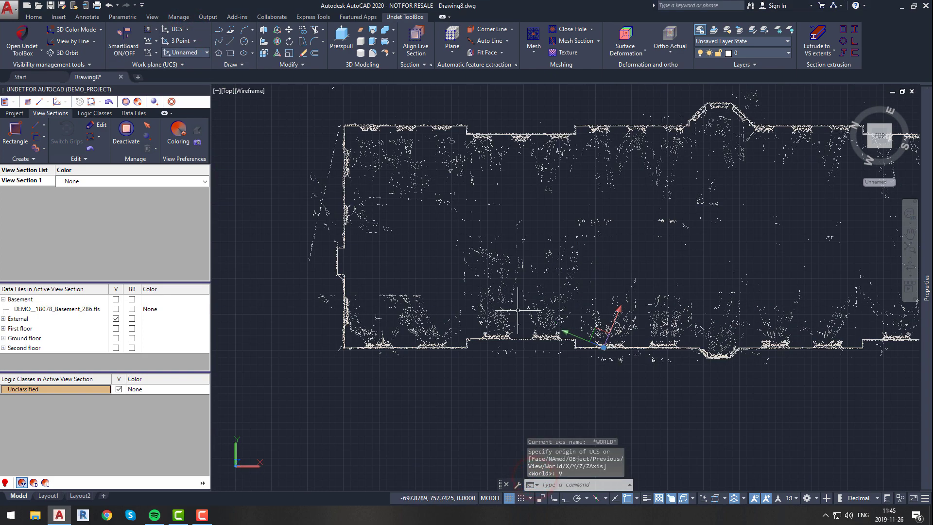
{"action": "middle_click_drag", "start_coordinate": [519, 310], "coordinate": [457, 336]}
{"action": "scroll", "coordinate": [481, 335], "scroll_direction": "down", "scroll_amount": 2}
{"action": "middle_click_drag", "start_coordinate": [554, 311], "coordinate": [551, 317]}
Step: Rename the unnamed current UCS as E1 in the UCS manager
{"action": "type", "text": "uc"}
{"action": "key", "text": "Return"}
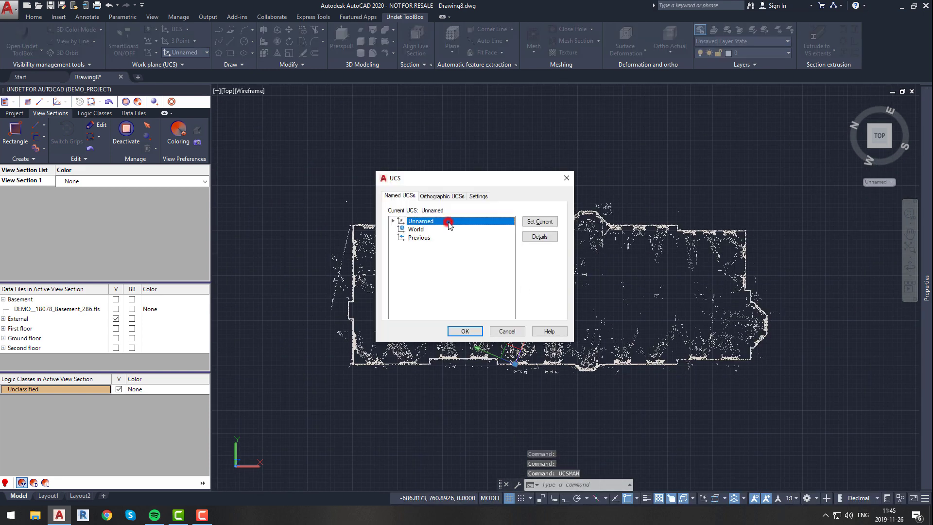
{"action": "right_click", "coordinate": [448, 223]}
{"action": "left_click", "coordinate": [470, 241]}
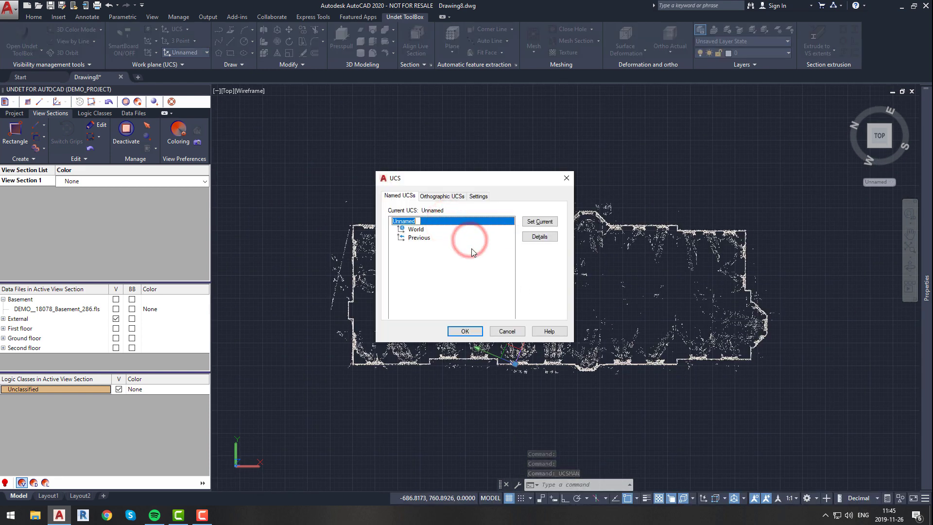
{"action": "type", "text": "E1"}
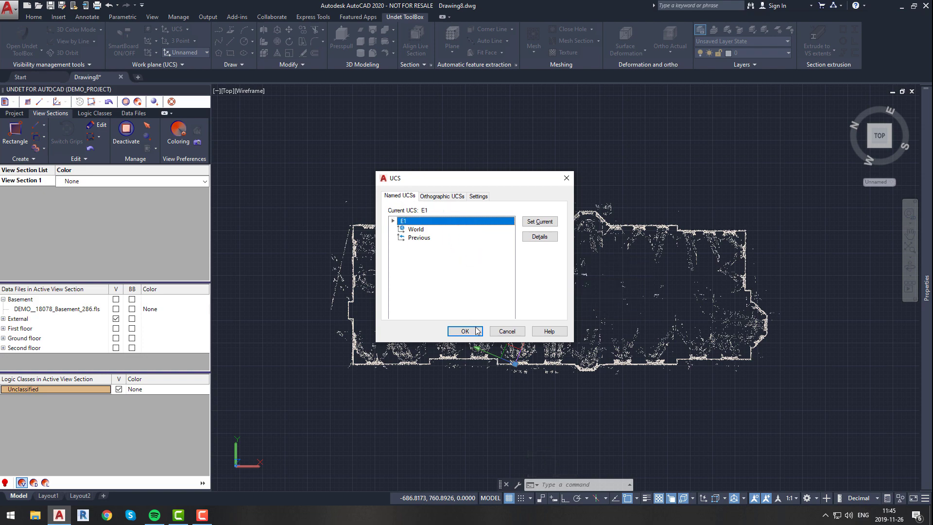
{"action": "left_click", "coordinate": [465, 330]}
Step: Draw a rectangle with rotation 0 around the building, from the lower-left outer wall corner to the upper-right wall corner
{"action": "scroll", "coordinate": [474, 329], "scroll_direction": "up", "scroll_amount": 5}
{"action": "type", "text": "re"}
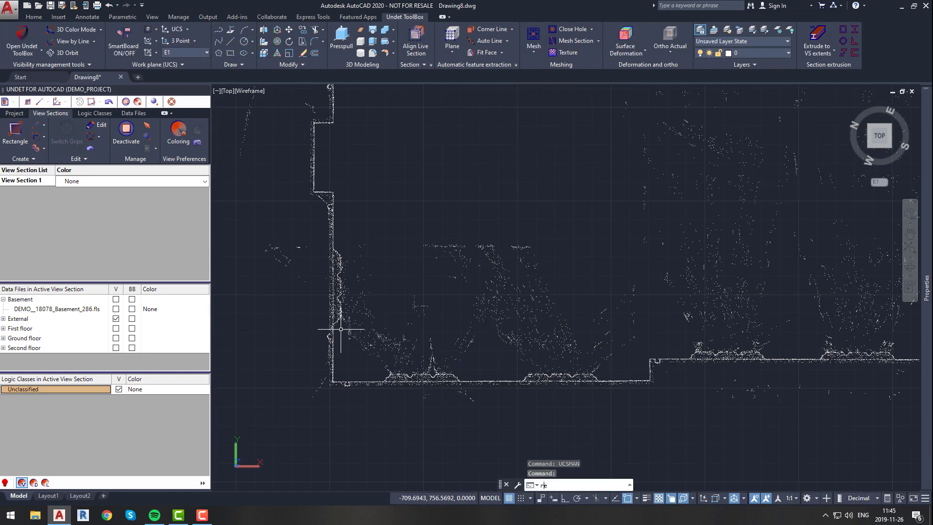
{"action": "type", "text": "c"}
{"action": "key", "text": "Return"}
{"action": "scroll", "coordinate": [338, 359], "scroll_direction": "up", "scroll_amount": 8}
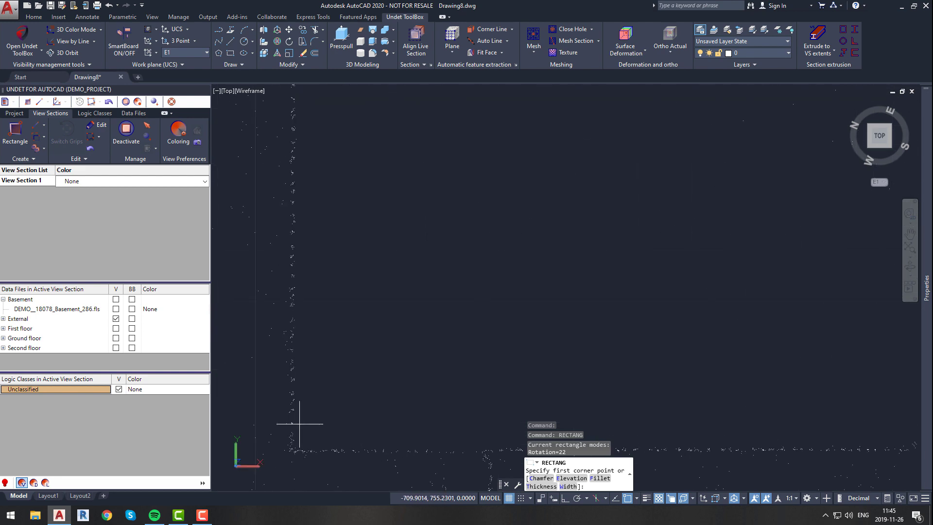
{"action": "left_click", "coordinate": [292, 451]}
{"action": "scroll", "coordinate": [292, 449], "scroll_direction": "down", "scroll_amount": 8}
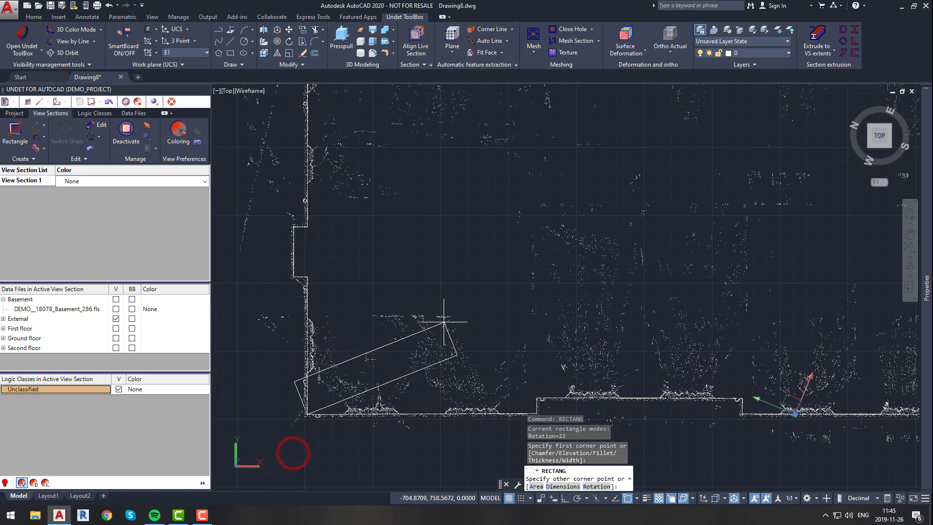
{"action": "type", "text": "r"}
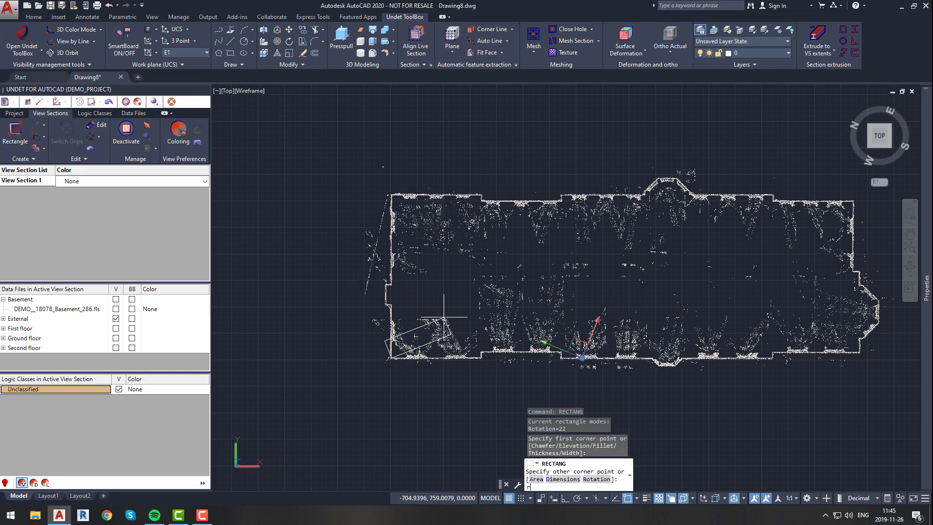
{"action": "key", "text": "Return"}
{"action": "type", "text": "0"}
{"action": "key", "text": "Return"}
{"action": "middle_click_drag", "start_coordinate": [767, 261], "coordinate": [524, 274]}
{"action": "scroll", "coordinate": [626, 217], "scroll_direction": "up", "scroll_amount": 6}
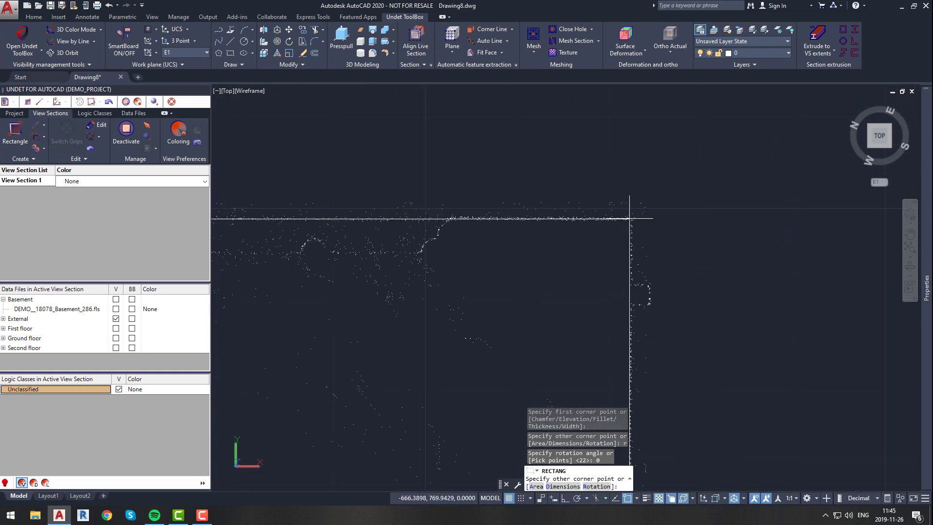
{"action": "left_click", "coordinate": [631, 221]}
Step: With Ortho on, stretch the rectangle's upper edge outward to the protruding wall line beside the bay
{"action": "scroll", "coordinate": [631, 227], "scroll_direction": "down", "scroll_amount": 6}
{"action": "middle_click_drag", "start_coordinate": [393, 254], "coordinate": [704, 269]}
{"action": "left_click", "coordinate": [493, 258]}
{"action": "left_click", "coordinate": [479, 233]}
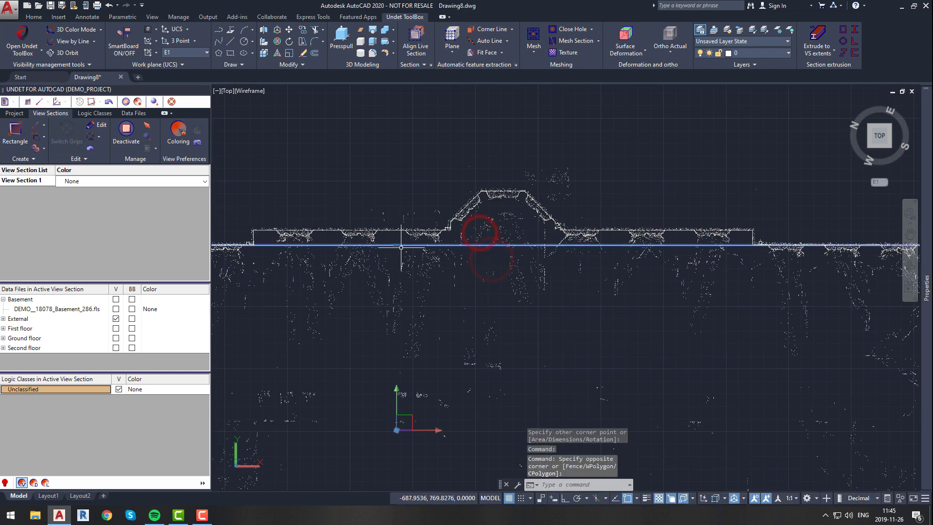
{"action": "left_click", "coordinate": [396, 246]}
{"action": "key", "text": "F8"}
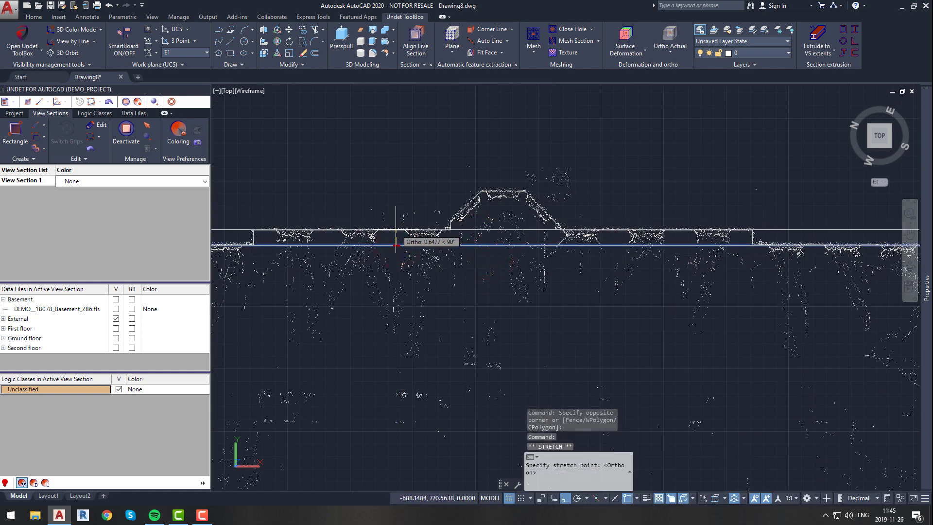
{"action": "left_click", "coordinate": [395, 232]}
{"action": "scroll", "coordinate": [462, 214], "scroll_direction": "up", "scroll_amount": 6}
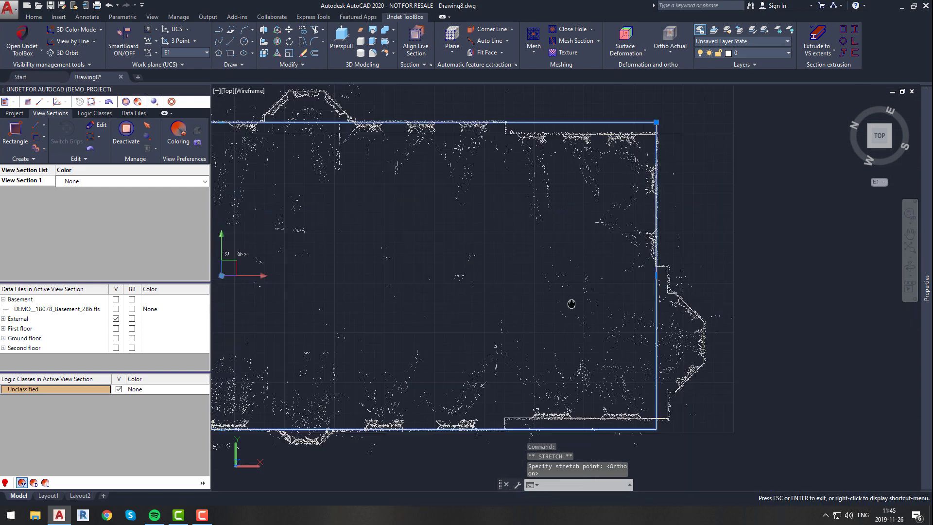
Step: Stretch the rectangle's right edge outward to the protruding wall line at the side bay
{"action": "left_click", "coordinate": [563, 216]}
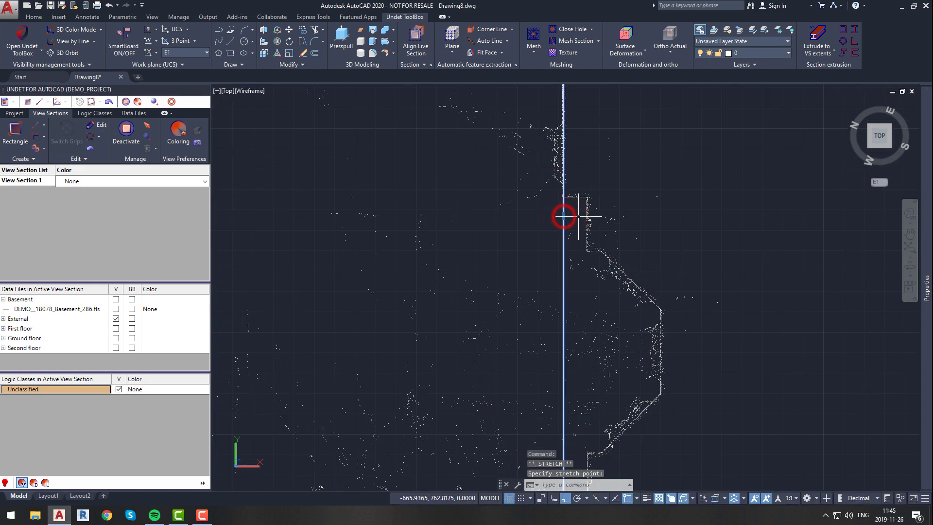
{"action": "left_click", "coordinate": [589, 215]}
{"action": "scroll", "coordinate": [588, 214], "scroll_direction": "down", "scroll_amount": 5}
{"action": "scroll", "coordinate": [531, 313], "scroll_direction": "down", "scroll_amount": 8}
{"action": "key", "text": "Escape"}
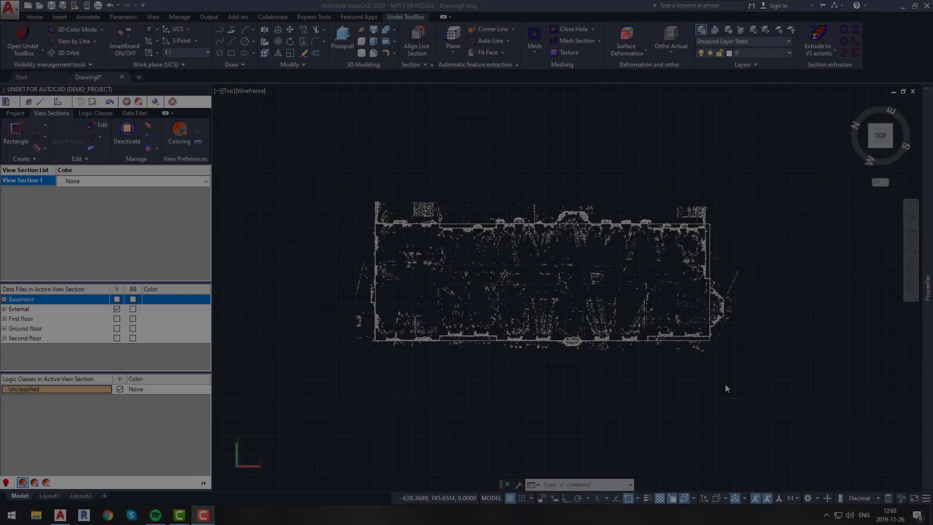
Step: Offset the building rectangle outward by a distance of 5
{"action": "left_click", "coordinate": [725, 381]}
{"action": "left_click", "coordinate": [506, 162]}
{"action": "type", "text": "offs"}
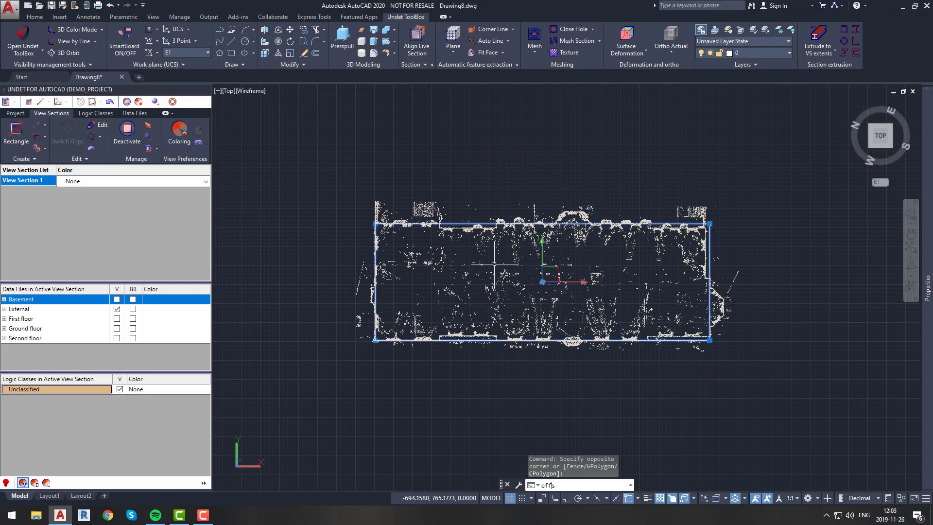
{"action": "key", "text": "Return"}
{"action": "key", "text": "Return"}
{"action": "left_click", "coordinate": [480, 224]}
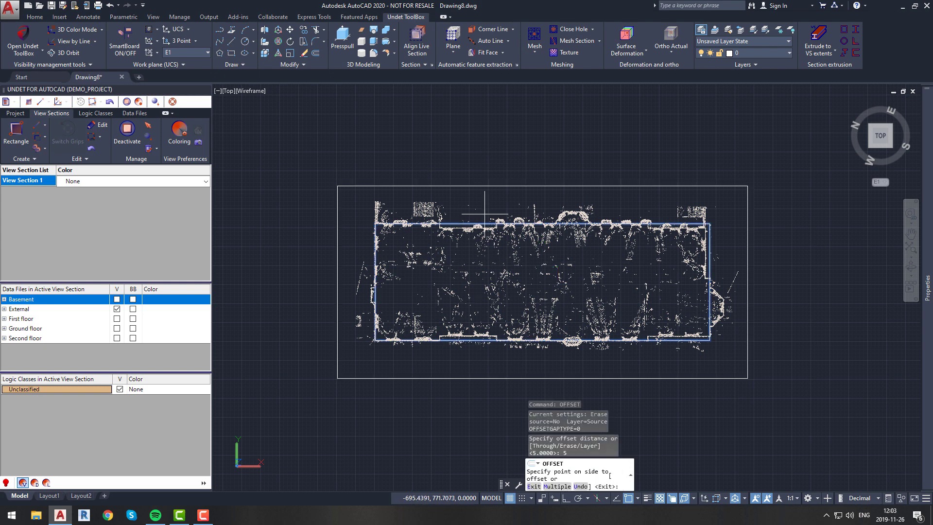
{"action": "left_click", "coordinate": [481, 198]}
{"action": "key", "text": "Escape"}
Step: Delete the original inner rectangle traced along the building's walls
{"action": "left_click", "coordinate": [482, 238]}
{"action": "left_click", "coordinate": [468, 220]}
{"action": "key", "text": "Delete"}
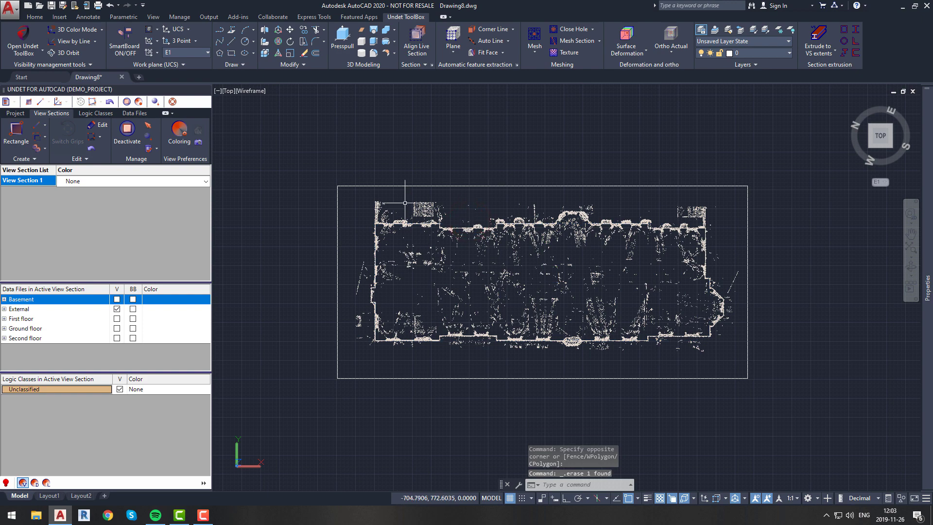
Step: Define a 3-point UCS at the offset rectangle's front-left corner, with X along the front edge and Y vertical using Ortho
{"action": "left_click", "coordinate": [891, 148]}
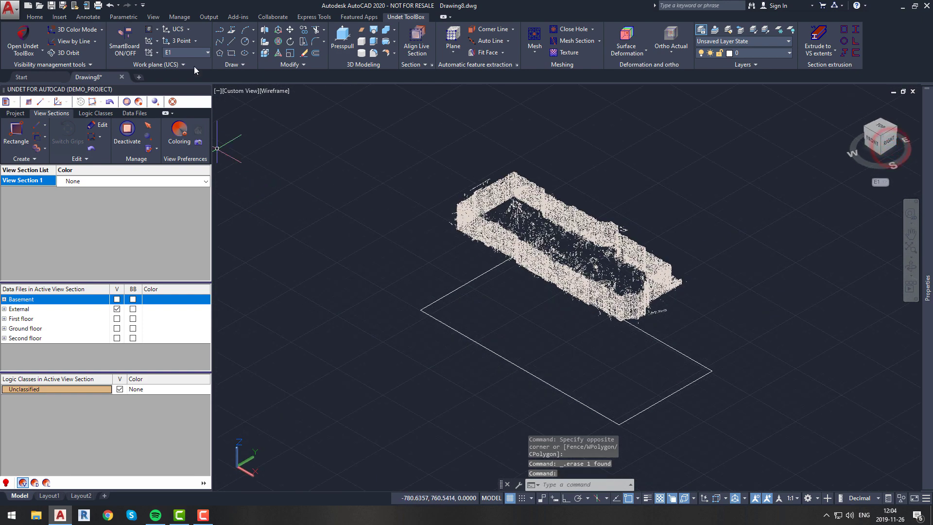
{"action": "left_click", "coordinate": [195, 41]}
{"action": "left_click", "coordinate": [189, 114]}
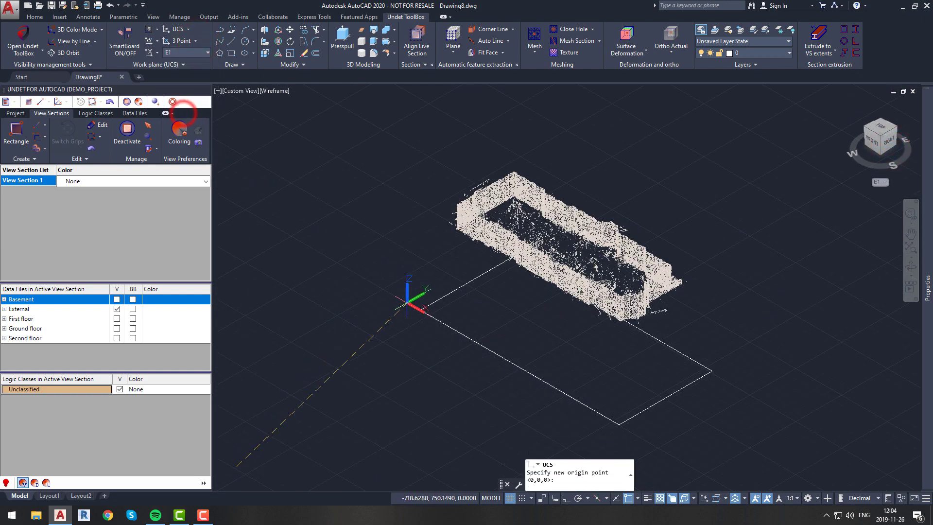
{"action": "left_click", "coordinate": [422, 309]}
{"action": "left_click", "coordinate": [618, 423]}
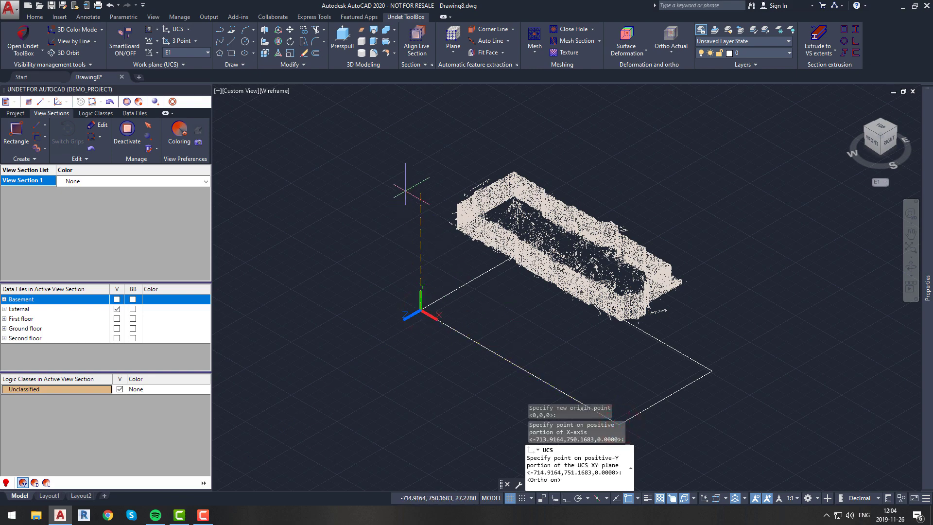
{"action": "key", "text": "F8"}
{"action": "left_click", "coordinate": [414, 166]}
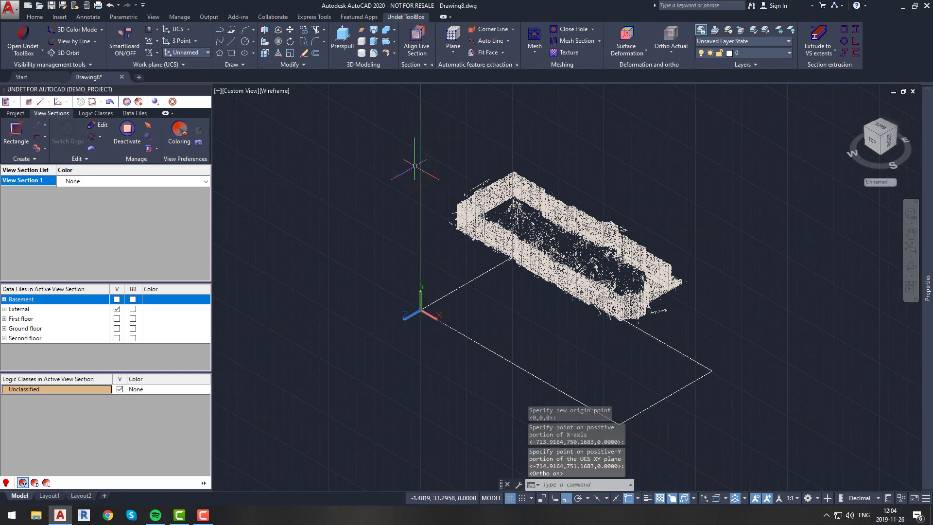
Step: Rename the unnamed current UCS as F1 in the UCS manager
{"action": "type", "text": "ucsman"}
{"action": "key", "text": "Return"}
{"action": "right_click", "coordinate": [426, 222]}
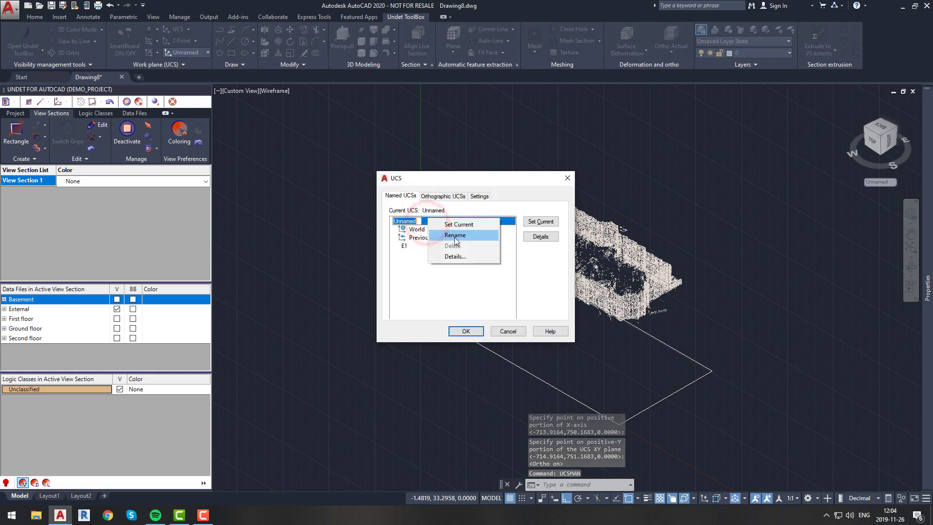
{"action": "left_click", "coordinate": [447, 233]}
{"action": "type", "text": "F1"}
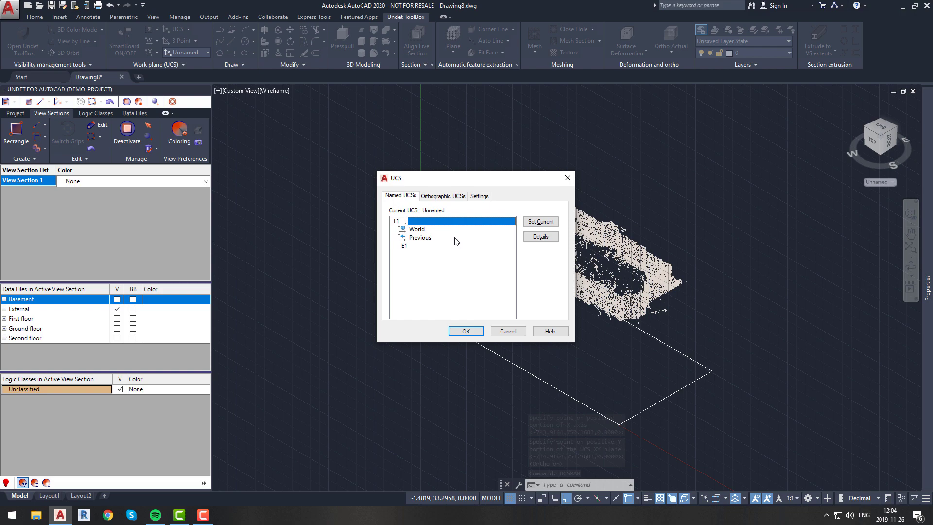
{"action": "left_click", "coordinate": [462, 332]}
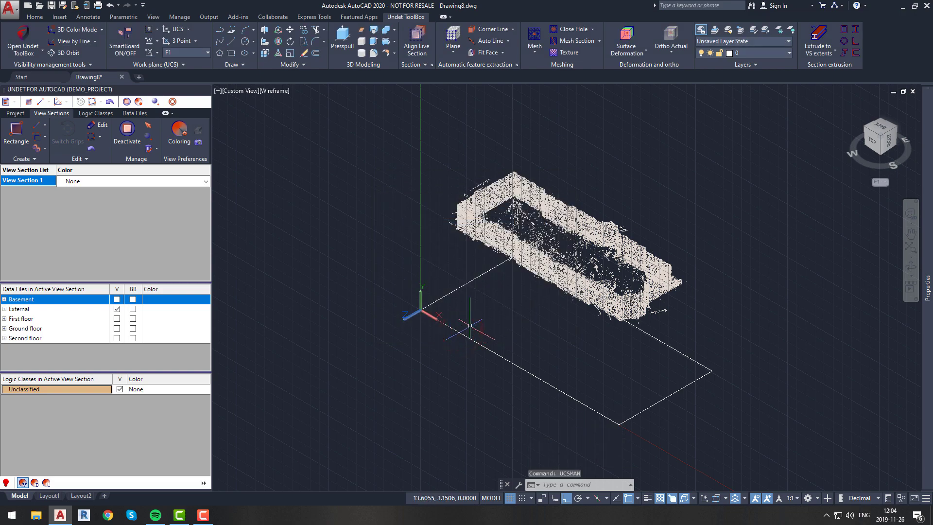
Step: Show the plan view of the current UCS F1 with the point cloud in elevation
{"action": "type", "text": "plan"}
{"action": "key", "text": "Return"}
{"action": "key", "text": "Return"}
{"action": "key", "text": "Escape"}
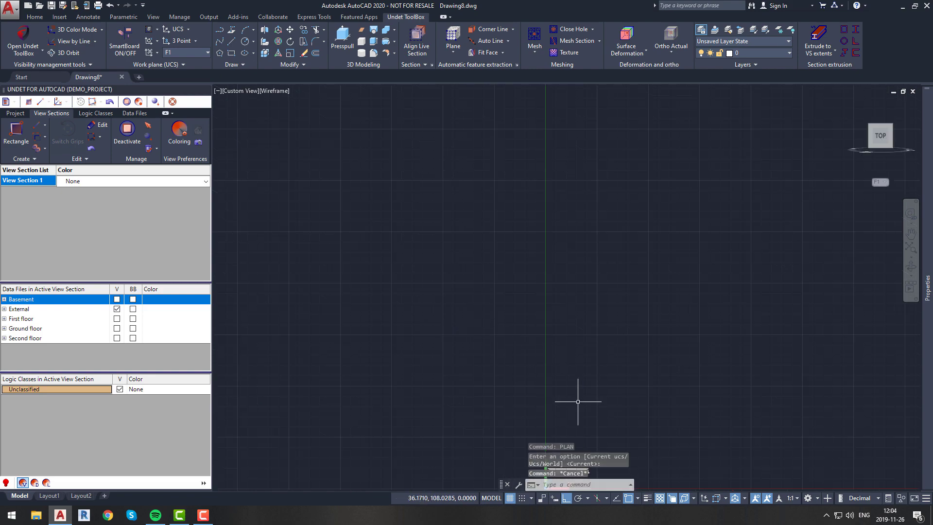
{"action": "scroll", "coordinate": [577, 401], "scroll_direction": "up", "scroll_amount": 10}
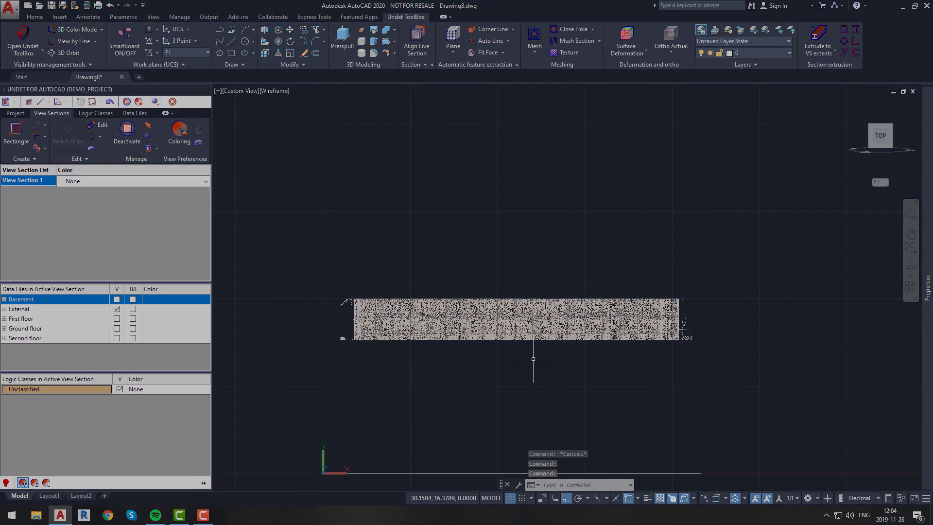
Step: Look down on the building from above and rotate the view until the F1 facade runs along the lower side
{"action": "left_click", "coordinate": [624, 384]}
{"action": "left_click", "coordinate": [706, 339]}
{"action": "left_click", "coordinate": [881, 119]}
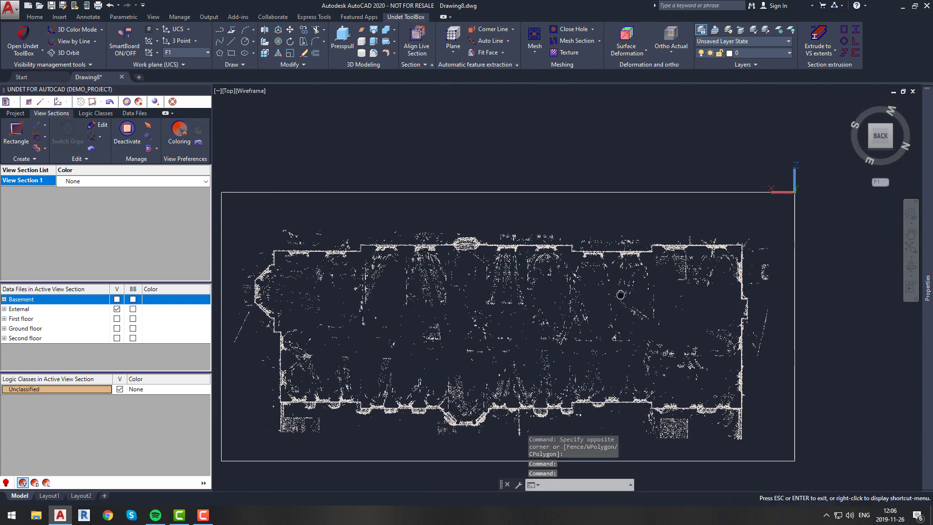
{"action": "middle_click_drag", "start_coordinate": [618, 298], "coordinate": [615, 304]}
{"action": "left_click", "coordinate": [682, 130]}
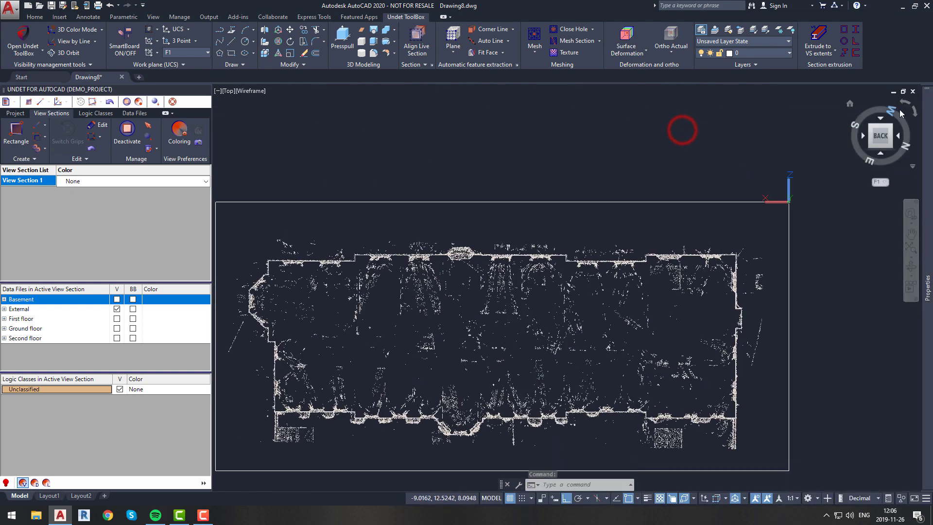
{"action": "left_click", "coordinate": [913, 110]}
{"action": "left_click", "coordinate": [913, 111]}
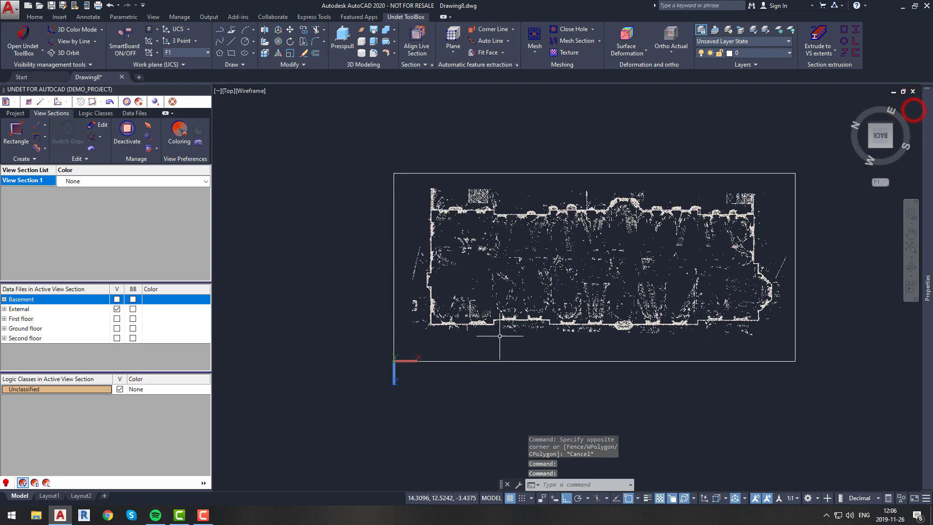
{"action": "scroll", "coordinate": [497, 335], "scroll_direction": "up", "scroll_amount": 3}
{"action": "middle_click_drag", "start_coordinate": [493, 336], "coordinate": [409, 361]}
{"action": "left_click_drag", "start_coordinate": [277, 320], "coordinate": [394, 347]}
{"action": "key", "text": "Escape"}
{"action": "left_click", "coordinate": [269, 311]}
{"action": "key", "text": "Escape"}
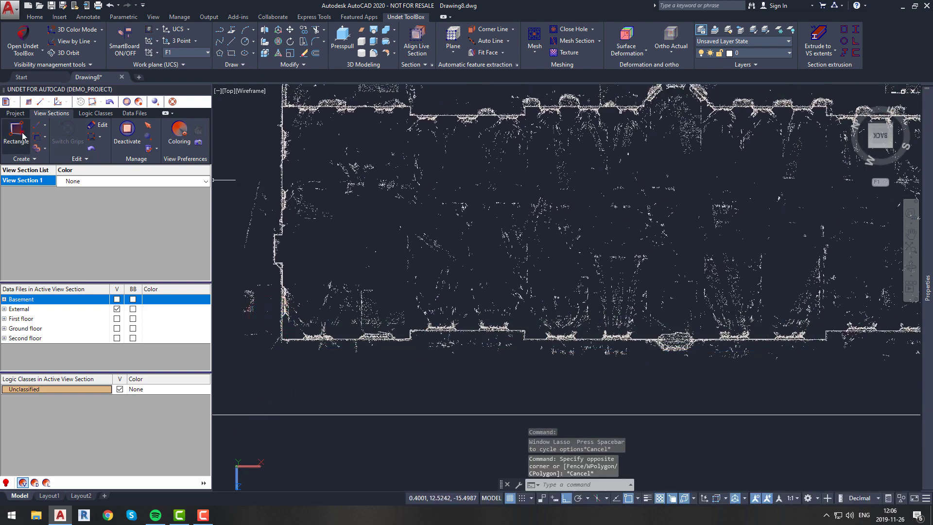
Step: Create a rectangular view section as a narrow strip enclosing the full length of the F1 facade wall
{"action": "left_click", "coordinate": [23, 136]}
{"action": "left_click", "coordinate": [274, 313]}
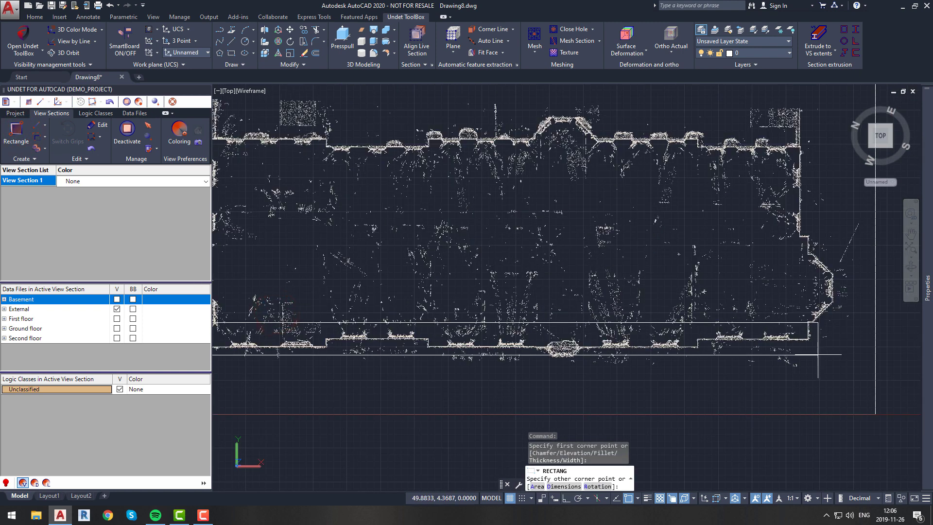
{"action": "left_click", "coordinate": [818, 355]}
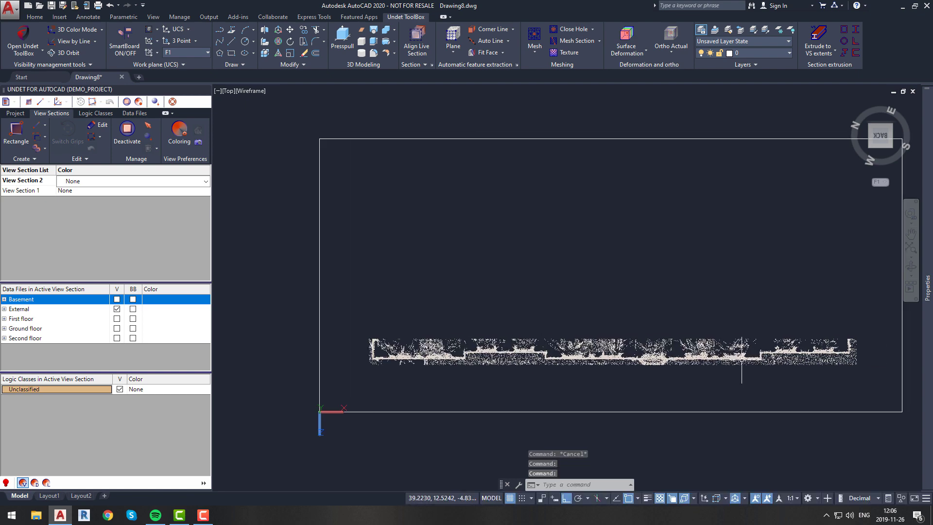
Step: Shorten the new view section to the facade's first block and trim its inner edge closer to the wall
{"action": "left_click", "coordinate": [864, 352]}
{"action": "scroll", "coordinate": [480, 350], "scroll_direction": "up", "scroll_amount": 5}
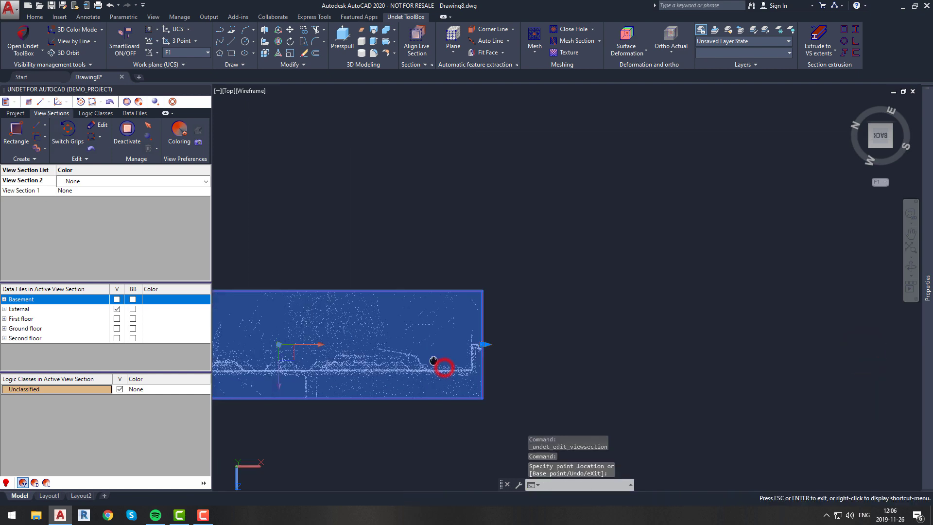
{"action": "middle_click_drag", "start_coordinate": [478, 360], "coordinate": [652, 352]}
{"action": "key", "text": "space"}
{"action": "left_click", "coordinate": [497, 282]}
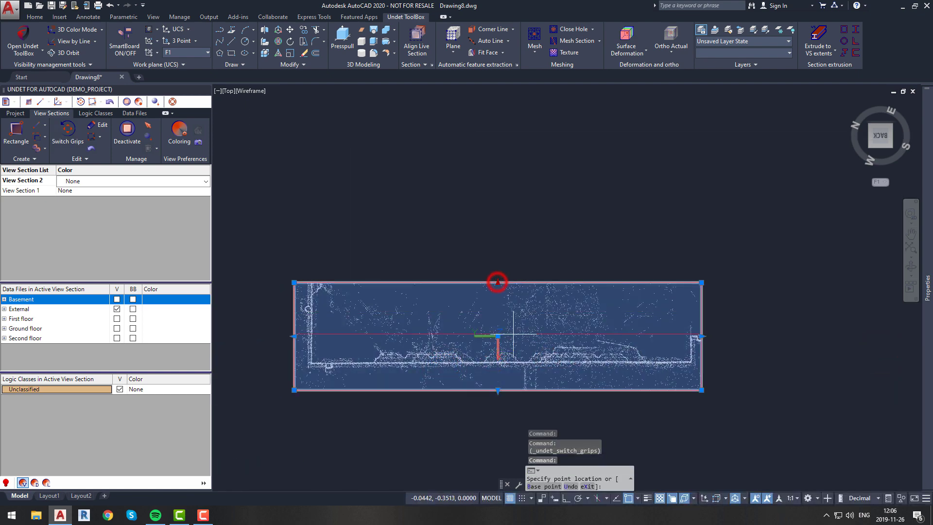
{"action": "left_click", "coordinate": [591, 349]}
{"action": "key", "text": "Escape"}
Step: Orient the view to face the first block's facade upright in elevation
{"action": "left_click", "coordinate": [878, 154]}
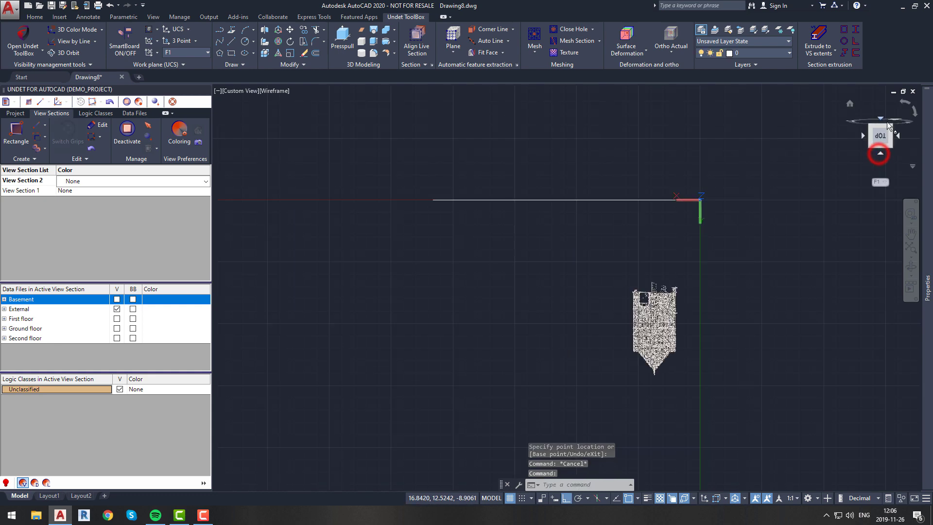
{"action": "left_click", "coordinate": [902, 103]}
{"action": "left_click", "coordinate": [902, 102]}
{"action": "scroll", "coordinate": [474, 256], "scroll_direction": "up", "scroll_amount": 7}
{"action": "middle_click_drag", "start_coordinate": [475, 256], "coordinate": [532, 307]}
Step: Color View Section 2 By Plane and set its reference face for the distance coloring
{"action": "left_click", "coordinate": [195, 181]}
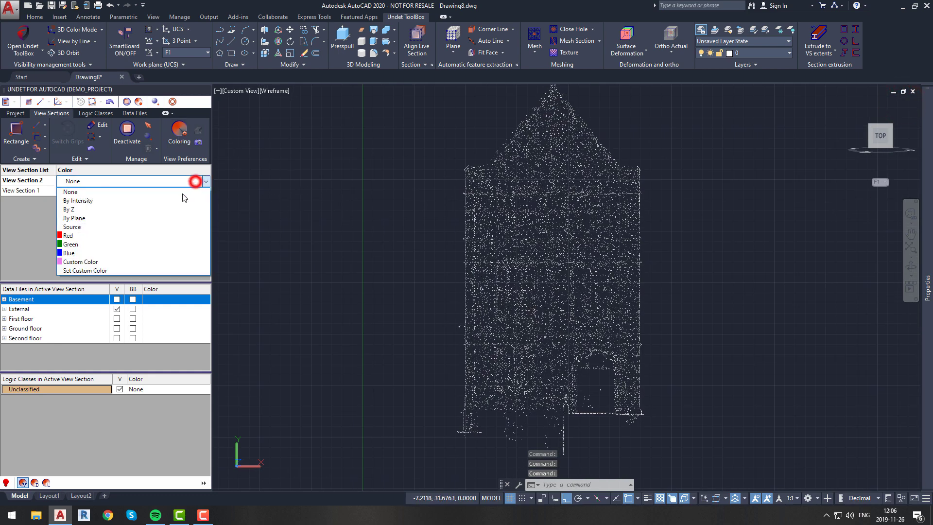
{"action": "left_click", "coordinate": [133, 219]}
{"action": "left_click", "coordinate": [199, 130]}
{"action": "left_click", "coordinate": [561, 270]}
Step: Set the reference-plane distance coloring to Fixed Size classification, reduce the class size and choose the color scheme
{"action": "left_click", "coordinate": [186, 135]}
{"action": "left_click", "coordinate": [242, 210]}
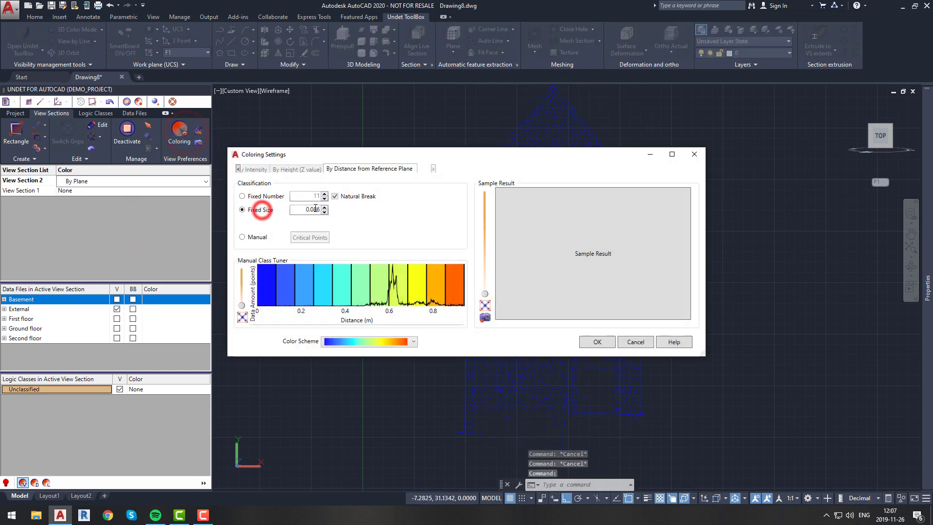
{"action": "left_click", "coordinate": [324, 212]}
{"action": "left_click", "coordinate": [413, 342]}
{"action": "left_click", "coordinate": [414, 340]}
{"action": "left_click", "coordinate": [596, 341]}
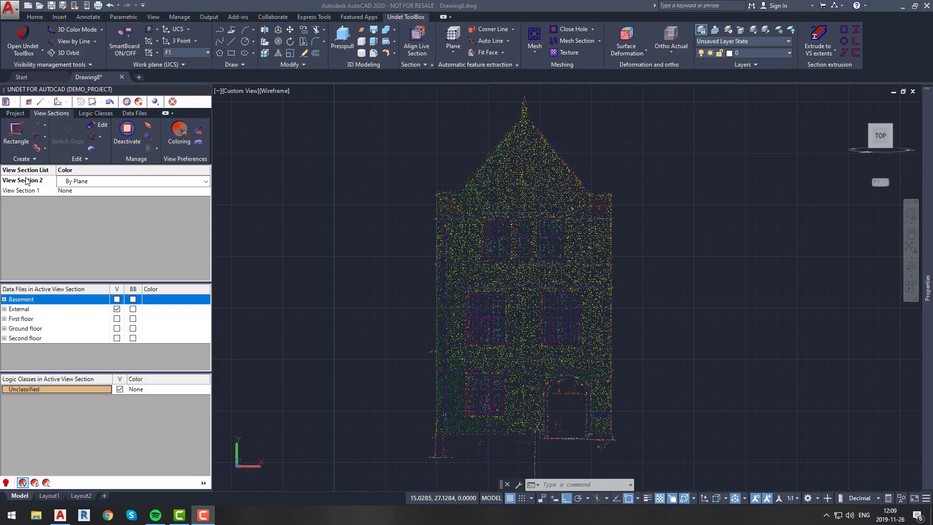
Step: Duplicate View Section 2 and rename the active view section as 1st block
{"action": "right_click", "coordinate": [27, 180]}
{"action": "left_click", "coordinate": [44, 148]}
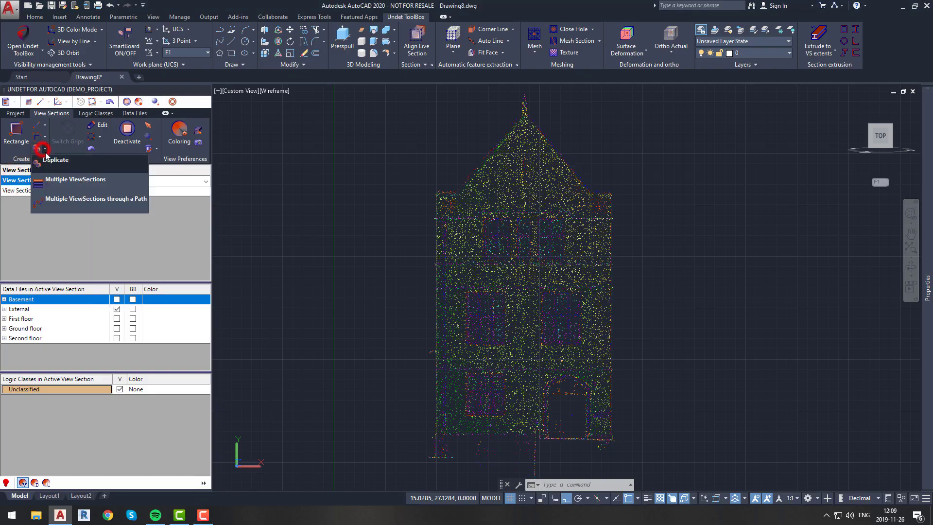
{"action": "left_click", "coordinate": [44, 148]}
{"action": "right_click", "coordinate": [39, 187]}
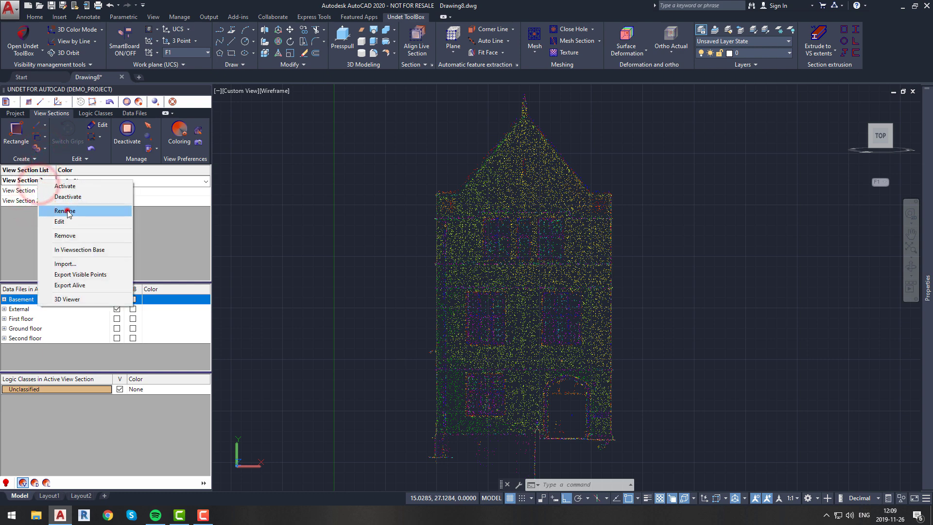
{"action": "left_click", "coordinate": [67, 211]}
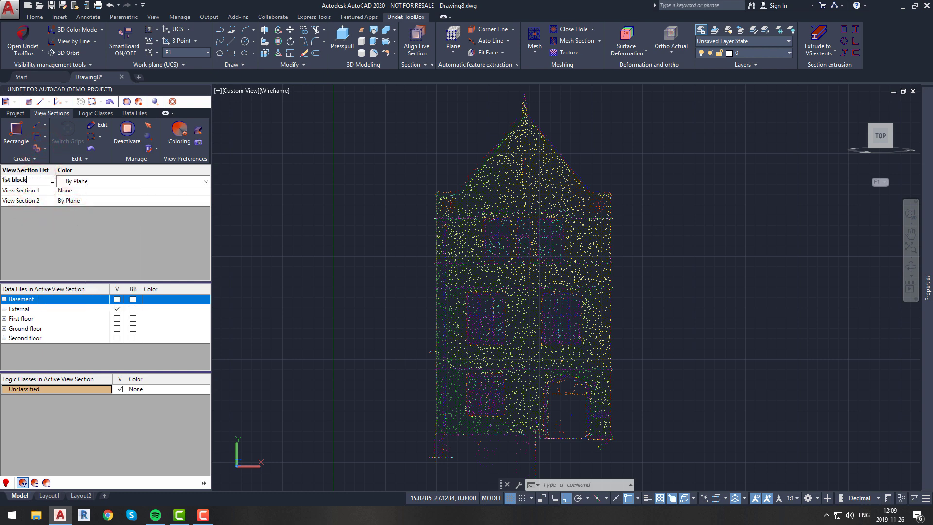
{"action": "left_click", "coordinate": [30, 201]}
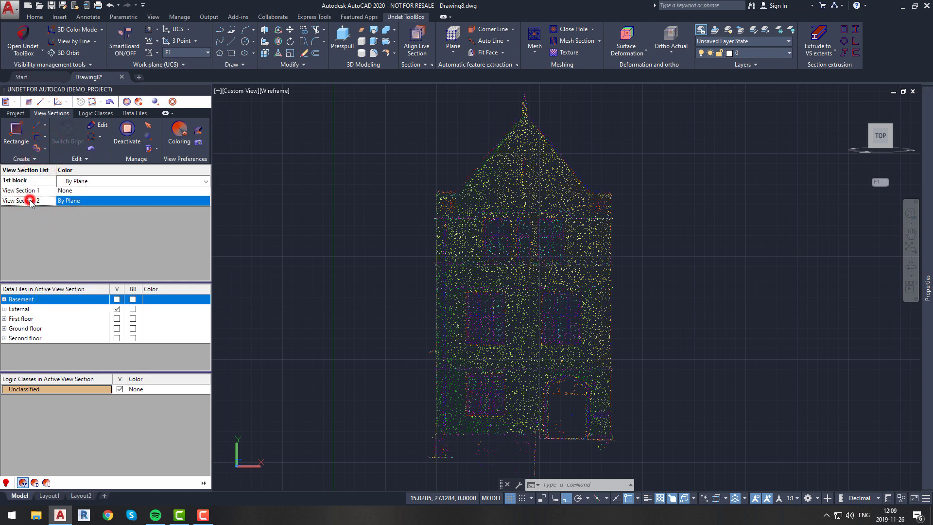
Step: Activate View Section 2, select its reference face and use Fixed Size classification for the plane coloring
{"action": "right_click", "coordinate": [54, 199]}
{"action": "left_click", "coordinate": [67, 213]}
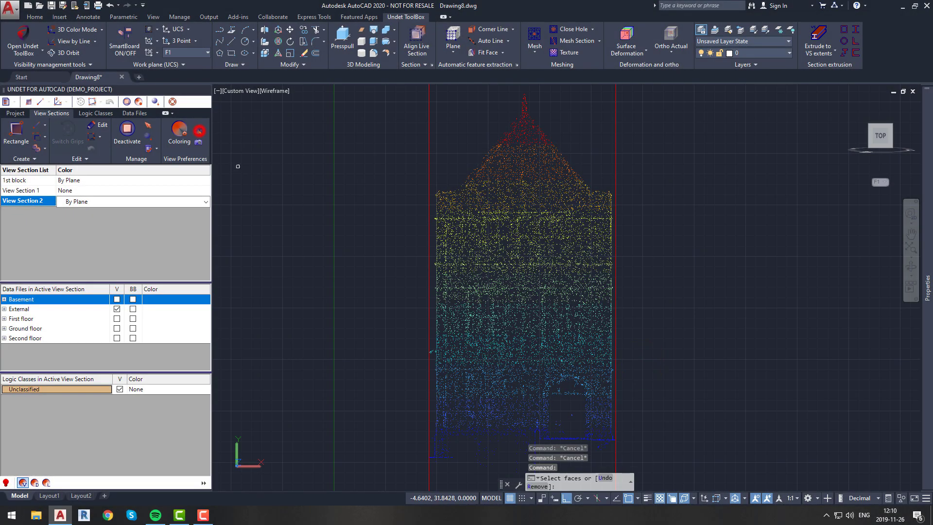
{"action": "left_click", "coordinate": [483, 264]}
{"action": "left_click", "coordinate": [175, 131]}
{"action": "left_click", "coordinate": [262, 210]}
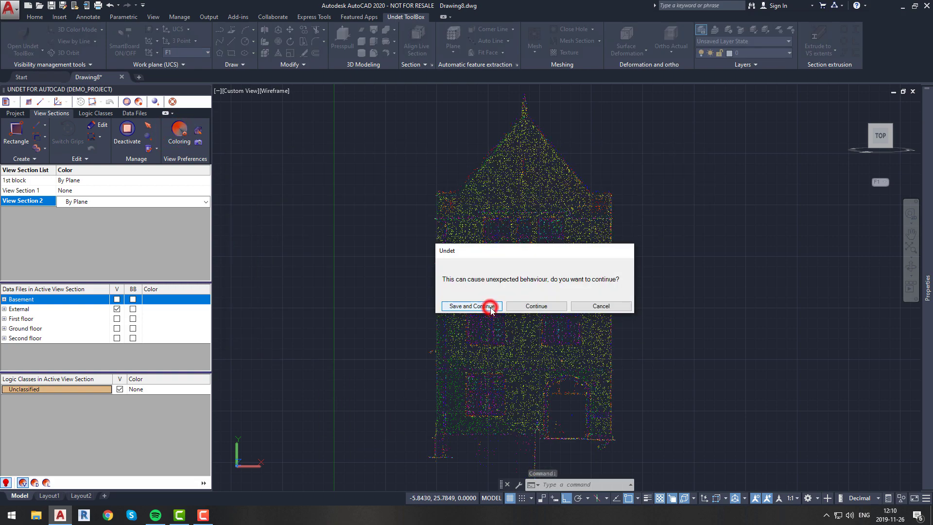
Step: Display the facade points at full density, saving before continuing, and examine the windows and wall detail
{"action": "left_click", "coordinate": [490, 306]}
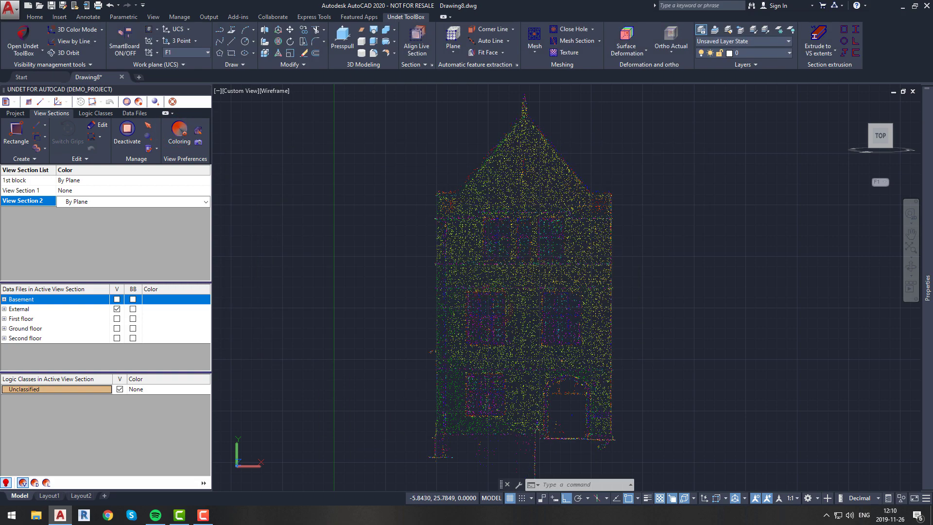
{"action": "left_click", "coordinate": [491, 306]}
{"action": "scroll", "coordinate": [492, 306], "scroll_direction": "up", "scroll_amount": 9}
{"action": "key", "text": "Escape"}
{"action": "scroll", "coordinate": [538, 295], "scroll_direction": "down", "scroll_amount": 4}
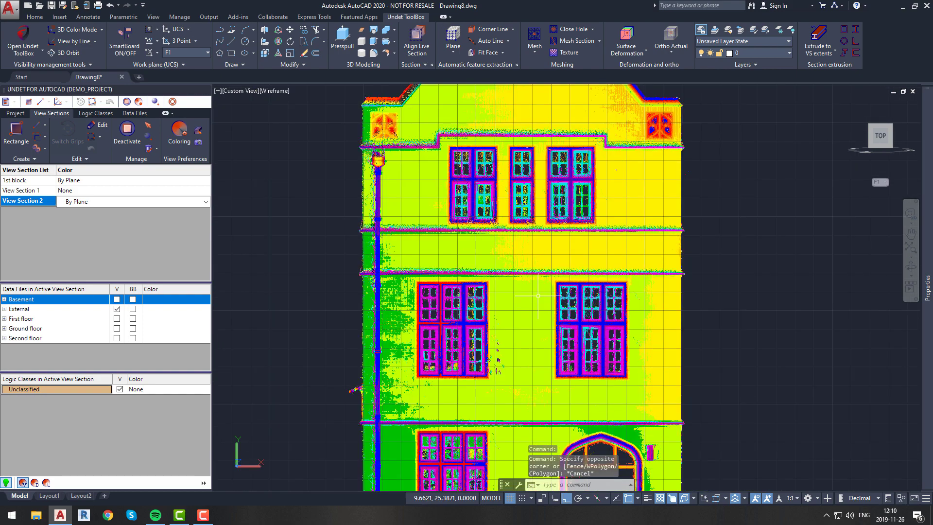
{"action": "scroll", "coordinate": [538, 295], "scroll_direction": "down", "scroll_amount": 3}
{"action": "middle_click_drag", "start_coordinate": [531, 306], "coordinate": [489, 322]}
Step: Narrow the View Section 2 boundary to a strip along the facade's left edge
{"action": "key", "text": "ctrl+a"}
{"action": "scroll", "coordinate": [550, 278], "scroll_direction": "down", "scroll_amount": 6}
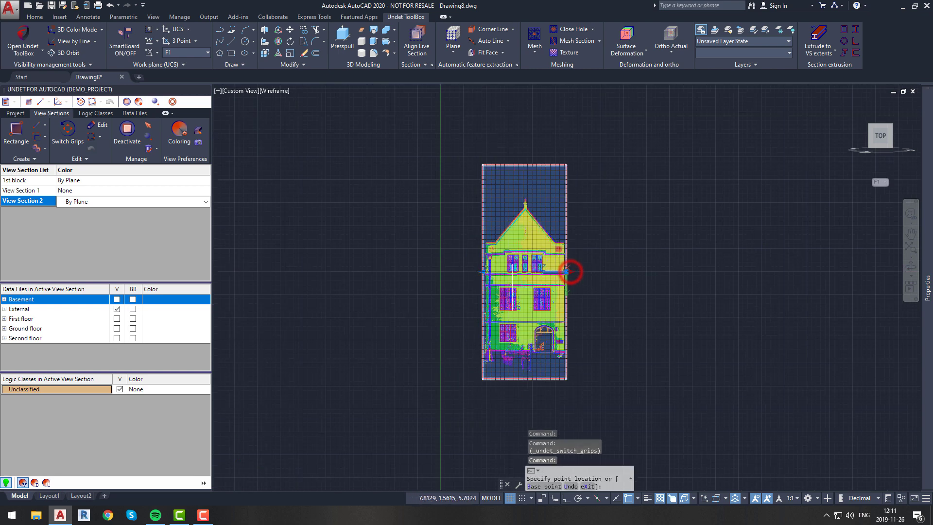
{"action": "left_click", "coordinate": [500, 293]}
{"action": "scroll", "coordinate": [484, 360], "scroll_direction": "up", "scroll_amount": 10}
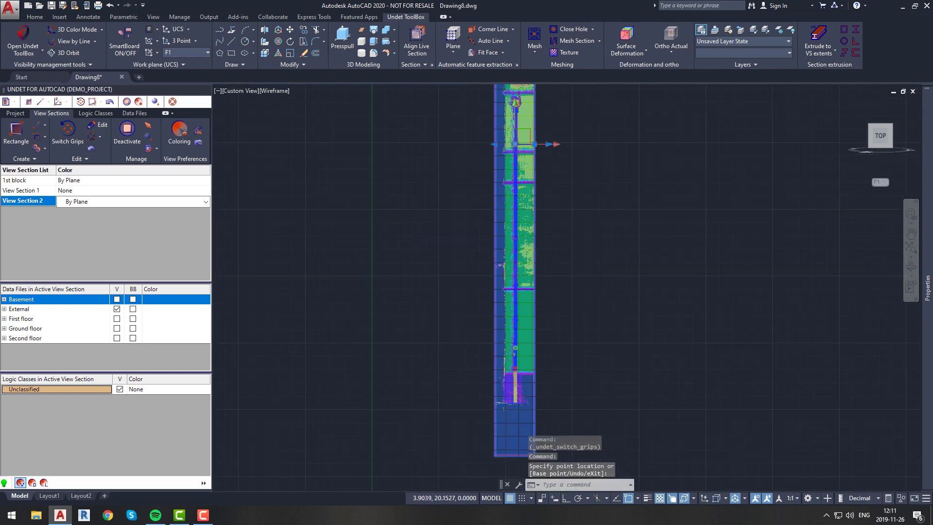
{"action": "key", "text": "Escape"}
{"action": "key", "text": "Escape"}
Step: Make EXTERNAL_WALLS the current layer and trace the facade block's outer wall and gable outline over the point cloud
{"action": "left_click", "coordinate": [788, 51]}
{"action": "left_click", "coordinate": [759, 194]}
{"action": "scroll", "coordinate": [514, 397], "scroll_direction": "up", "scroll_amount": 6}
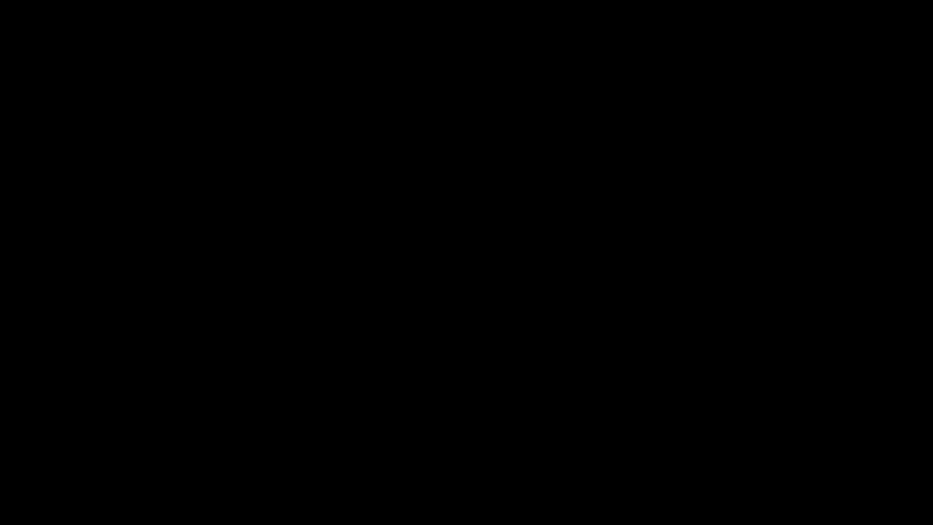
{"action": "left_click", "coordinate": [427, 246]}
{"action": "scroll", "coordinate": [437, 272], "scroll_direction": "up", "scroll_amount": 4}
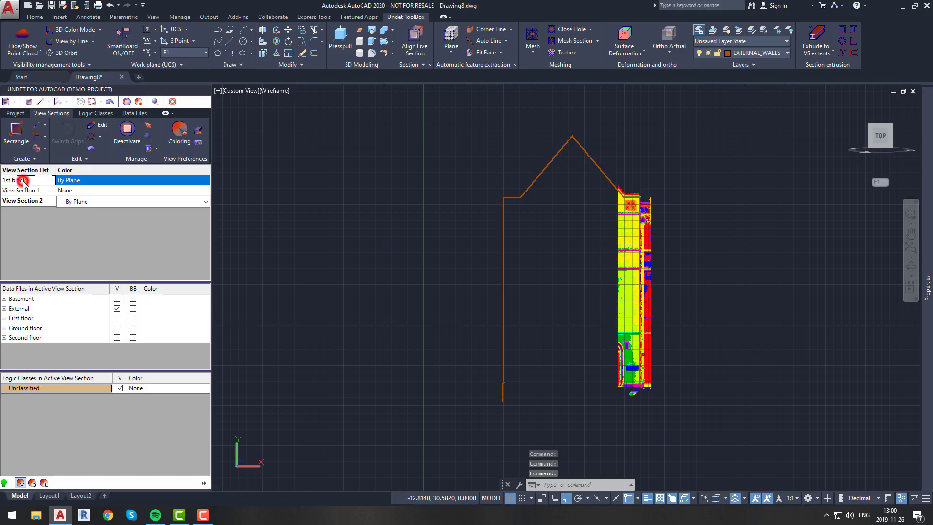
Step: Activate the 1st block view section to show the ground-floor window area
{"action": "right_click", "coordinate": [24, 181]}
{"action": "left_click", "coordinate": [35, 188]}
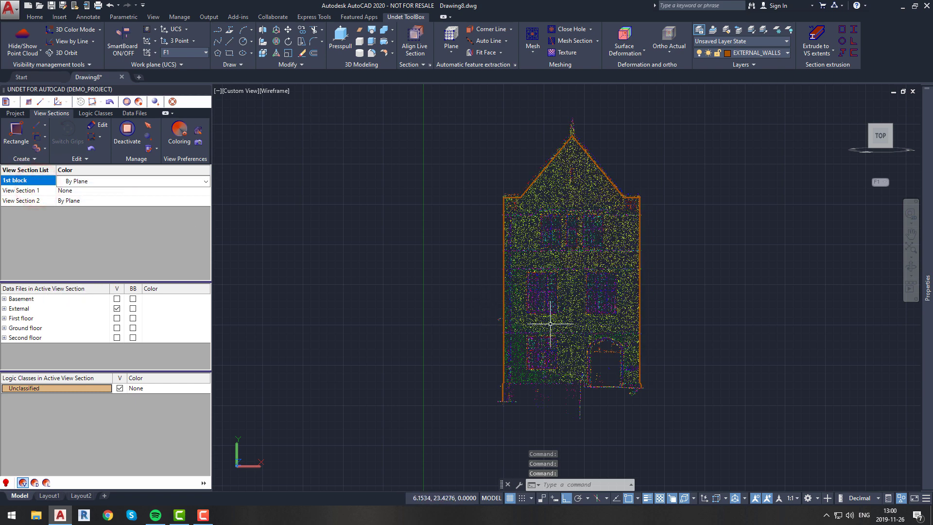
{"action": "scroll", "coordinate": [545, 361], "scroll_direction": "up", "scroll_amount": 5}
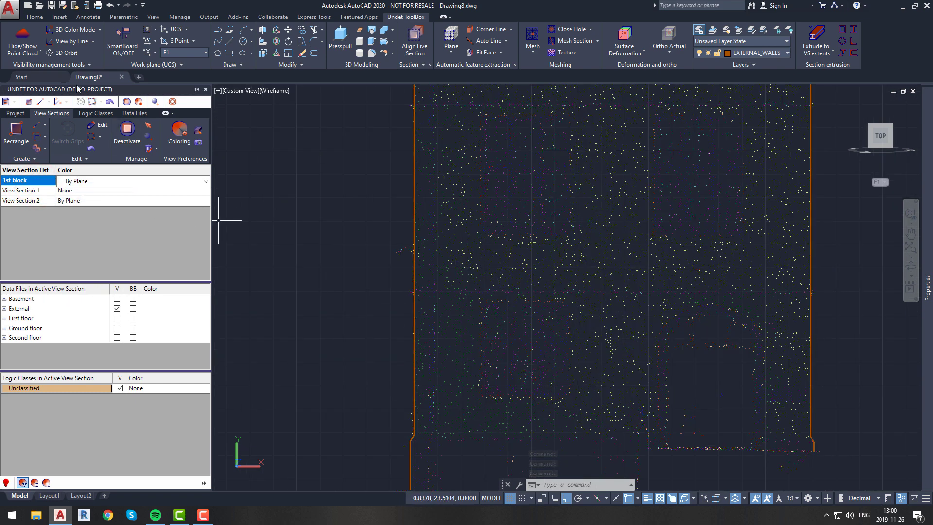
Step: Create an In ViewSection rectangle around the ground-floor window and pick its face as the plane coloring reference
{"action": "left_click", "coordinate": [46, 150]}
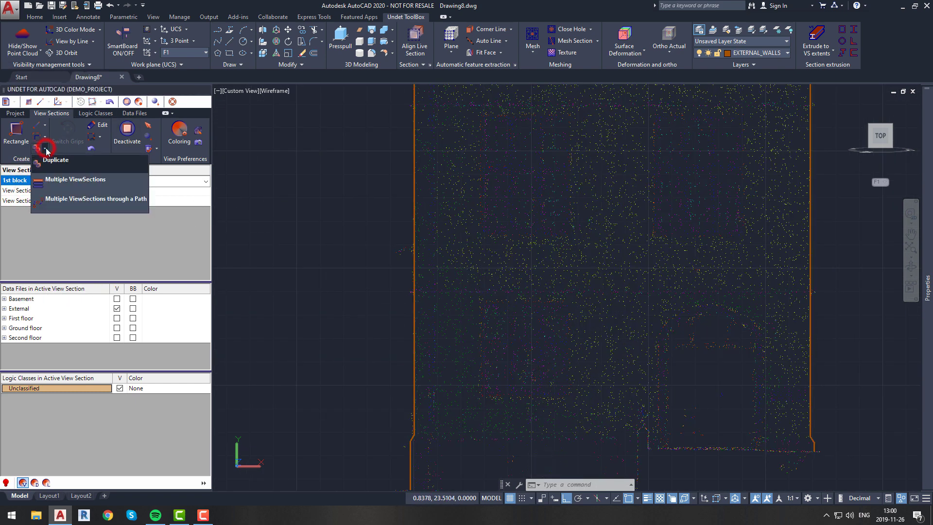
{"action": "left_click", "coordinate": [47, 139]}
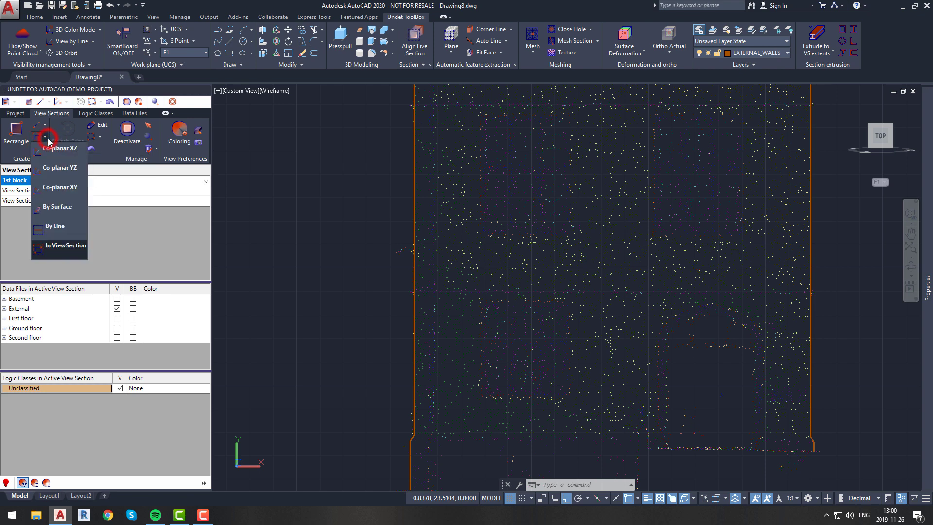
{"action": "left_click", "coordinate": [69, 248]}
{"action": "left_click", "coordinate": [475, 289]}
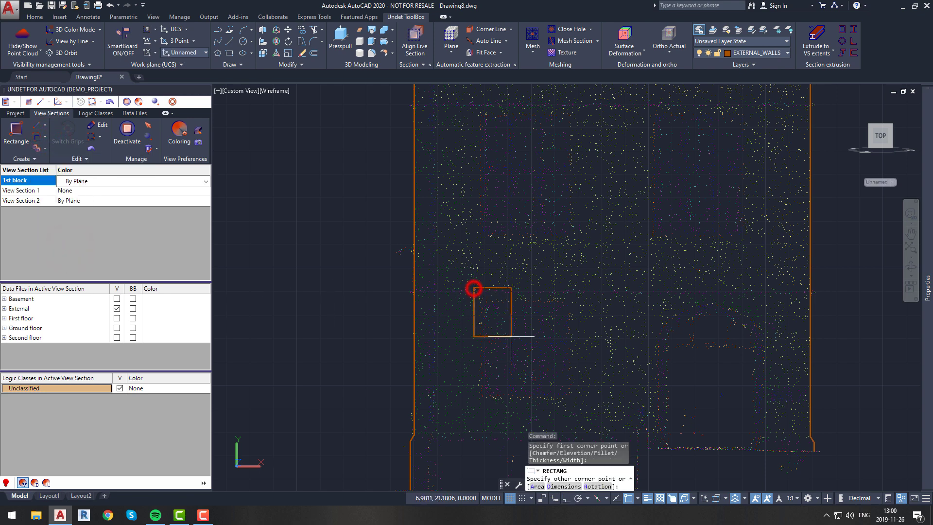
{"action": "left_click", "coordinate": [578, 402]}
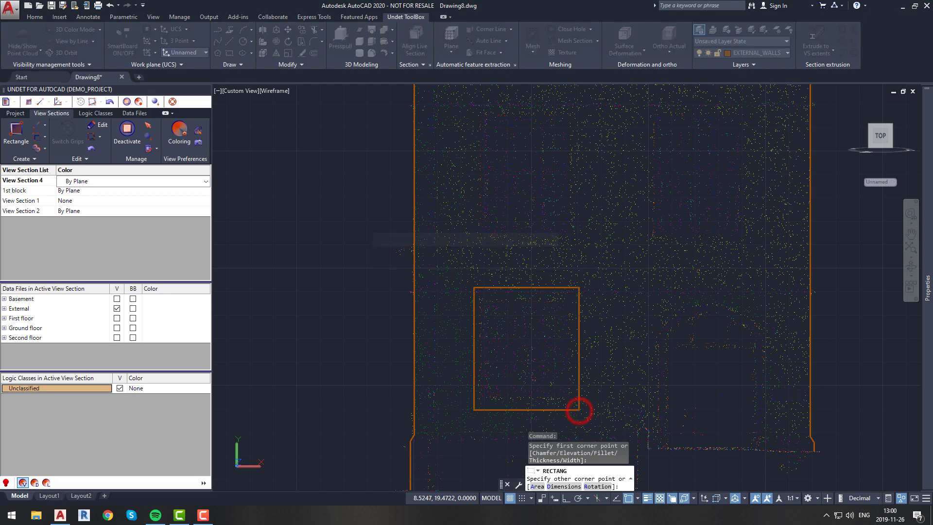
{"action": "scroll", "coordinate": [542, 435], "scroll_direction": "up", "scroll_amount": 2}
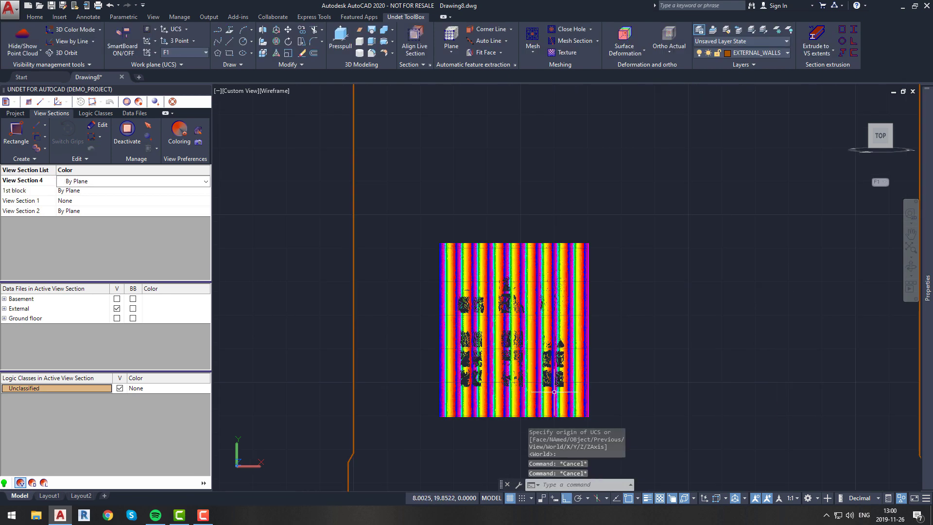
{"action": "left_click", "coordinate": [197, 131]}
{"action": "left_click", "coordinate": [518, 316]}
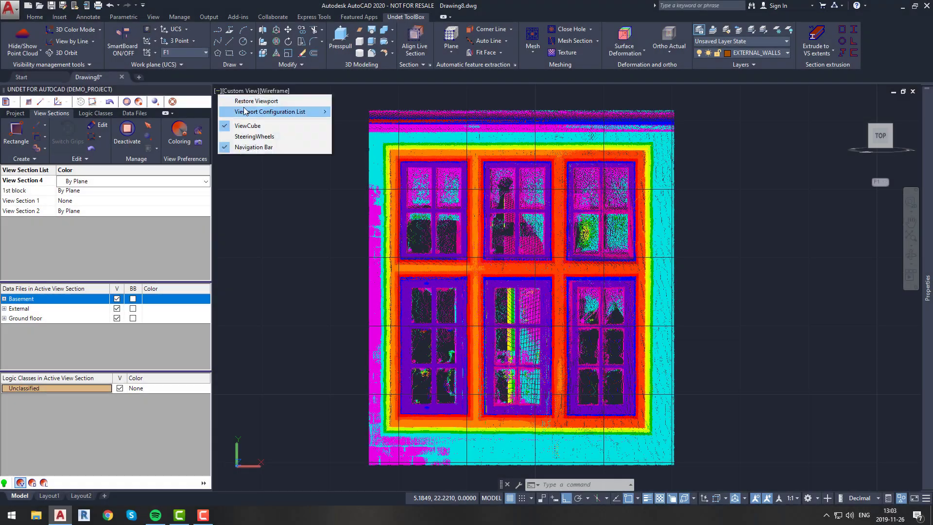
Step: Split the drawing into two vertical viewports, set the second to the Top view and make it narrower
{"action": "left_click", "coordinate": [375, 139]}
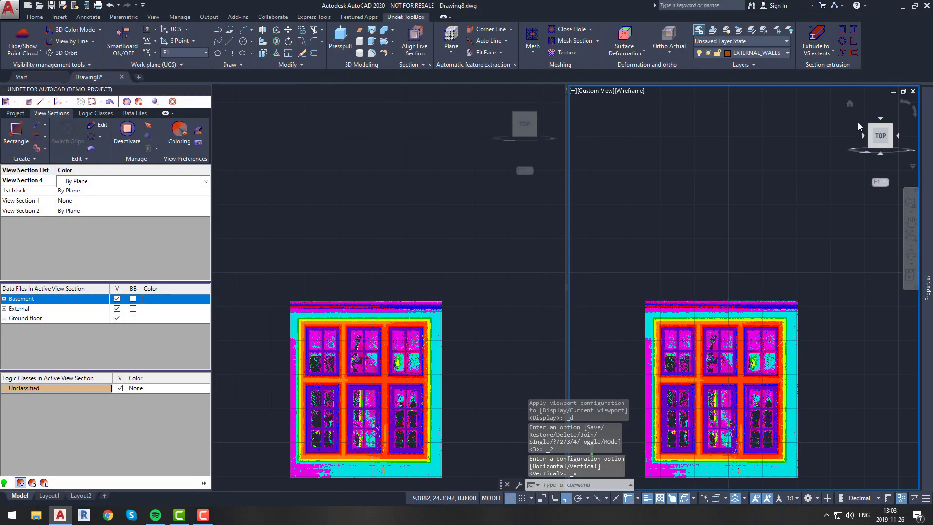
{"action": "left_click", "coordinate": [878, 103]}
{"action": "left_click_drag", "start_coordinate": [619, 292], "coordinate": [708, 292]}
{"action": "scroll", "coordinate": [537, 296], "scroll_direction": "up", "scroll_amount": 4}
{"action": "double_click", "coordinate": [781, 325]}
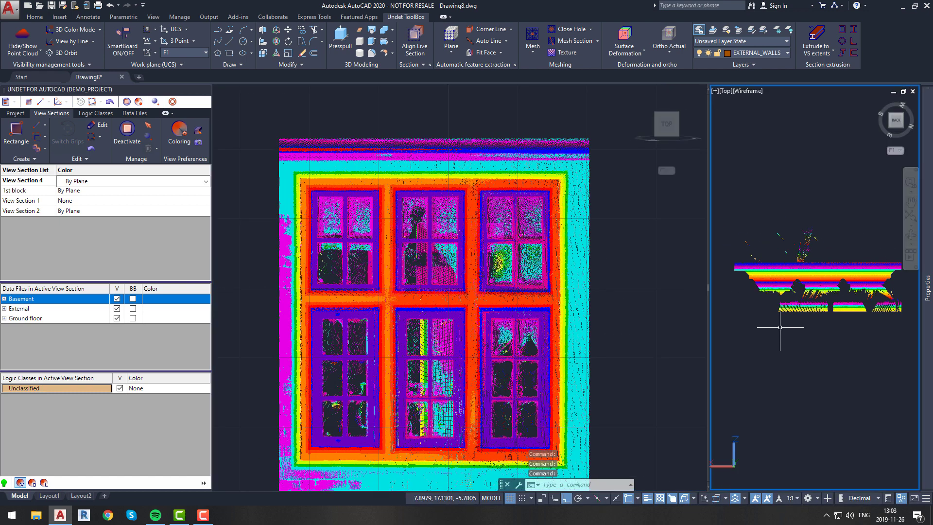
Step: Trim the depth of View Section 4 to cut off the stray points in front of the facade
{"action": "left_click", "coordinate": [817, 222]}
{"action": "left_click", "coordinate": [817, 253]}
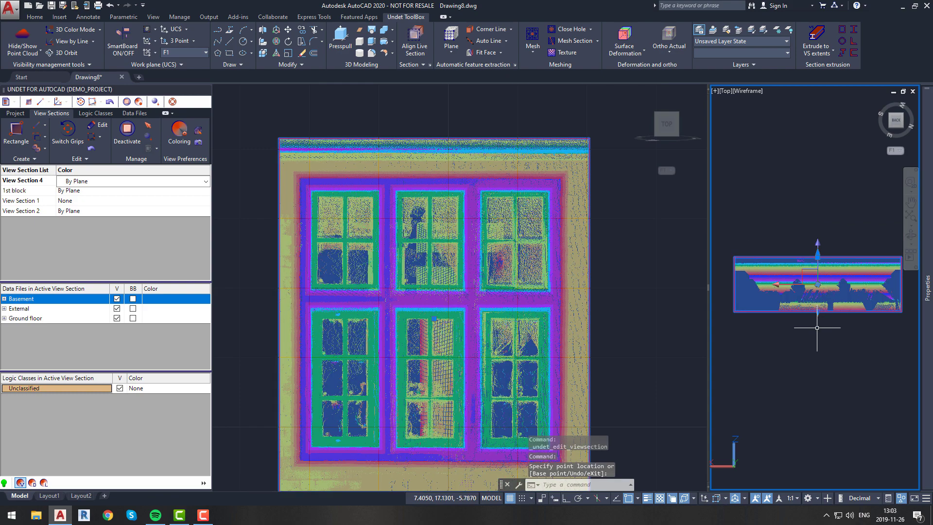
{"action": "key", "text": "Escape"}
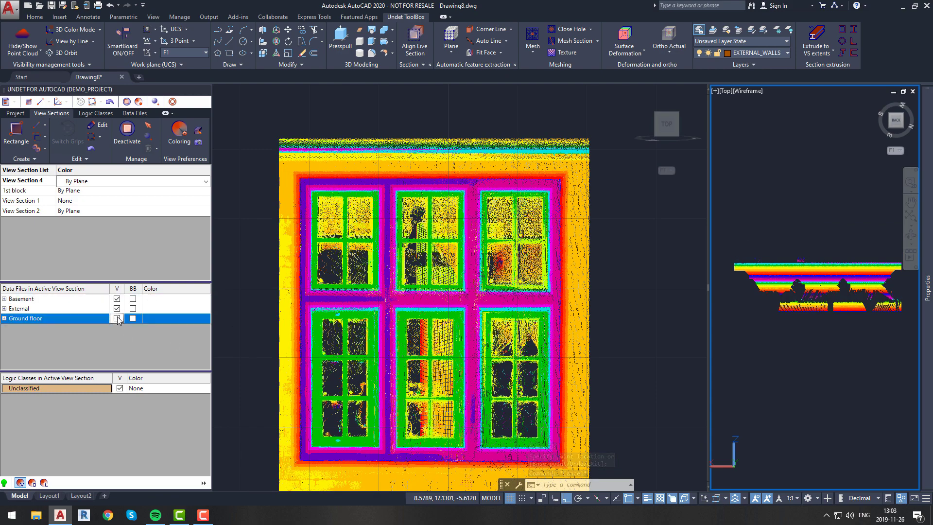
Step: Hide the Ground floor, Basement and External scans in the window section, keeping only DEMO__18078_External_002.fls shown
{"action": "left_click", "coordinate": [117, 318]}
{"action": "left_click", "coordinate": [117, 298]}
{"action": "left_click", "coordinate": [5, 309]}
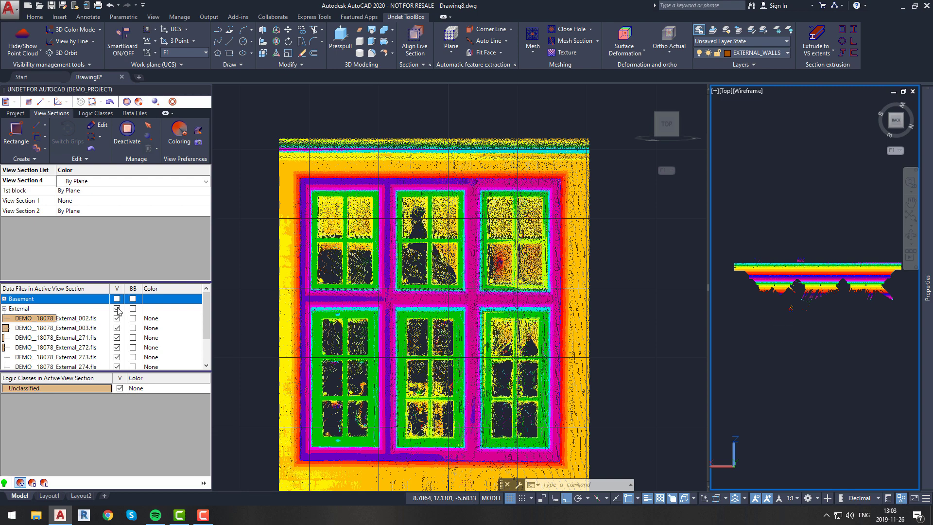
{"action": "left_click", "coordinate": [117, 308]}
{"action": "left_click", "coordinate": [117, 318]}
Step: Pull in the back depth boundary of View Section 4 to exclude the window sashes and adjust its front boundary
{"action": "middle_click_drag", "start_coordinate": [437, 359], "coordinate": [454, 339]}
{"action": "left_click", "coordinate": [454, 338]}
{"action": "middle_click_drag", "start_coordinate": [451, 360], "coordinate": [466, 329]}
{"action": "left_click", "coordinate": [791, 285]}
{"action": "middle_click_drag", "start_coordinate": [790, 285], "coordinate": [794, 285]}
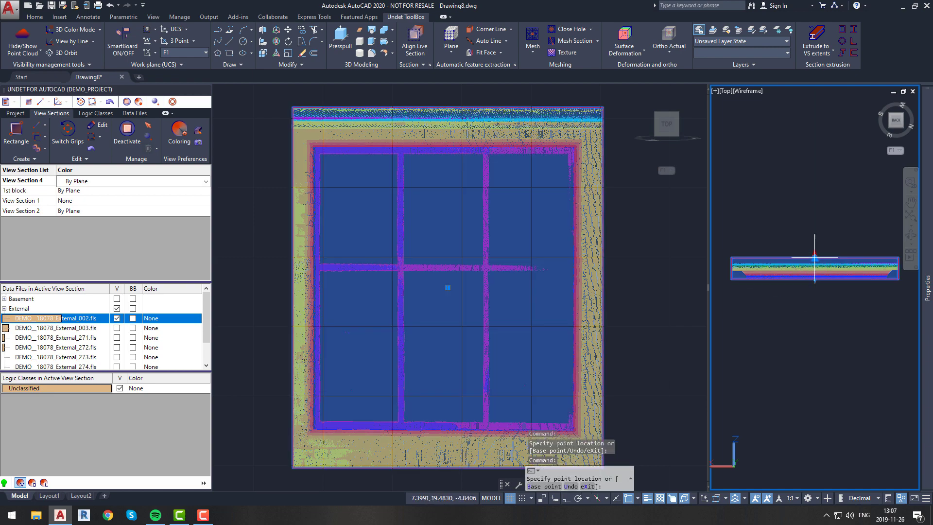
{"action": "scroll", "coordinate": [815, 257], "scroll_direction": "up", "scroll_amount": 1}
{"action": "left_click", "coordinate": [815, 284]}
{"action": "key", "text": "Escape"}
Step: Shift a depth boundary of View Section 4 and enlarge the top-view viewport for finer adjustment
{"action": "left_click", "coordinate": [787, 285]}
{"action": "scroll", "coordinate": [813, 286], "scroll_direction": "up", "scroll_amount": 1}
{"action": "left_click", "coordinate": [881, 292]}
{"action": "left_click", "coordinate": [882, 286]}
{"action": "left_click_drag", "start_coordinate": [709, 287], "coordinate": [561, 288]}
{"action": "key", "text": "Escape"}
Step: Fine-tune the depth boundaries of View Section 4 to a thin slice at the window opening's outer edge
{"action": "left_click", "coordinate": [868, 341]}
{"action": "scroll", "coordinate": [828, 344], "scroll_direction": "up", "scroll_amount": 2}
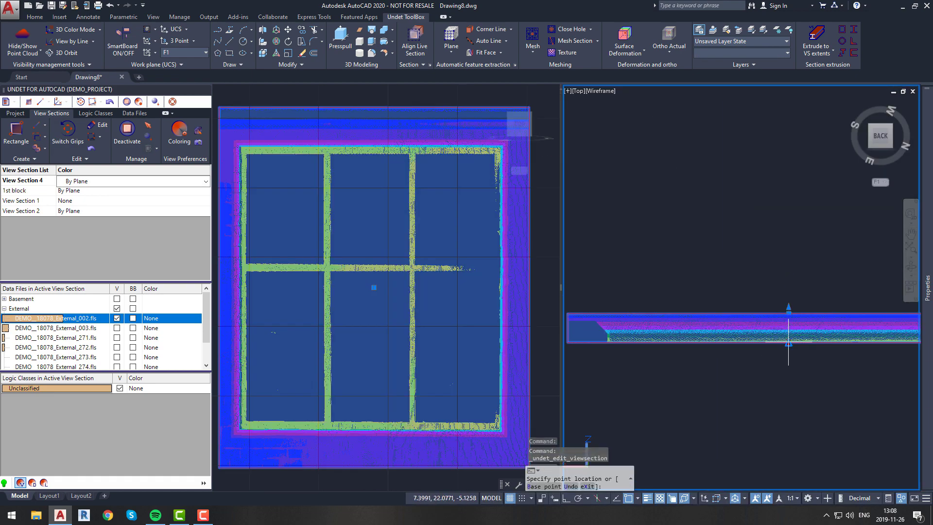
{"action": "middle_click_drag", "start_coordinate": [772, 336], "coordinate": [839, 346]}
{"action": "left_click", "coordinate": [857, 355]}
{"action": "left_click", "coordinate": [858, 345]}
{"action": "left_click", "coordinate": [858, 310]}
{"action": "left_click", "coordinate": [846, 320]}
{"action": "left_click", "coordinate": [825, 343]}
{"action": "key", "text": "Escape"}
Step: Make the window opening layer current and draw a rectangle along the ground-floor window opening
{"action": "left_click", "coordinate": [416, 297]}
{"action": "scroll", "coordinate": [416, 298], "scroll_direction": "down", "scroll_amount": 3}
{"action": "left_click", "coordinate": [787, 53]}
{"action": "left_click", "coordinate": [757, 392]}
{"action": "key", "text": "Escape"}
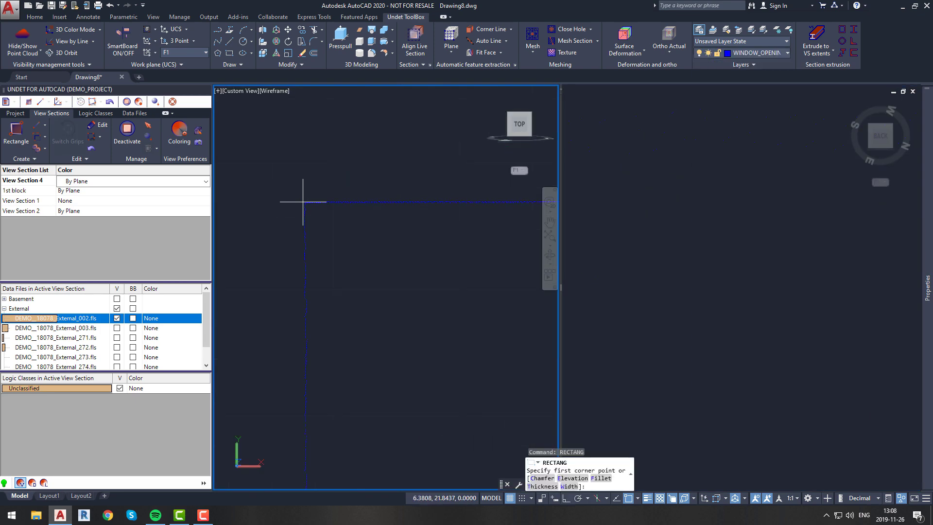
{"action": "left_click", "coordinate": [475, 402]}
{"action": "scroll", "coordinate": [474, 403], "scroll_direction": "down", "scroll_amount": 6}
Step: Reactivate the 1st block view section and widen the facade elevation viewport
{"action": "left_click", "coordinate": [725, 326]}
{"action": "double_click", "coordinate": [15, 190]}
{"action": "left_click", "coordinate": [457, 364]}
{"action": "left_click_drag", "start_coordinate": [561, 287], "coordinate": [730, 287]}
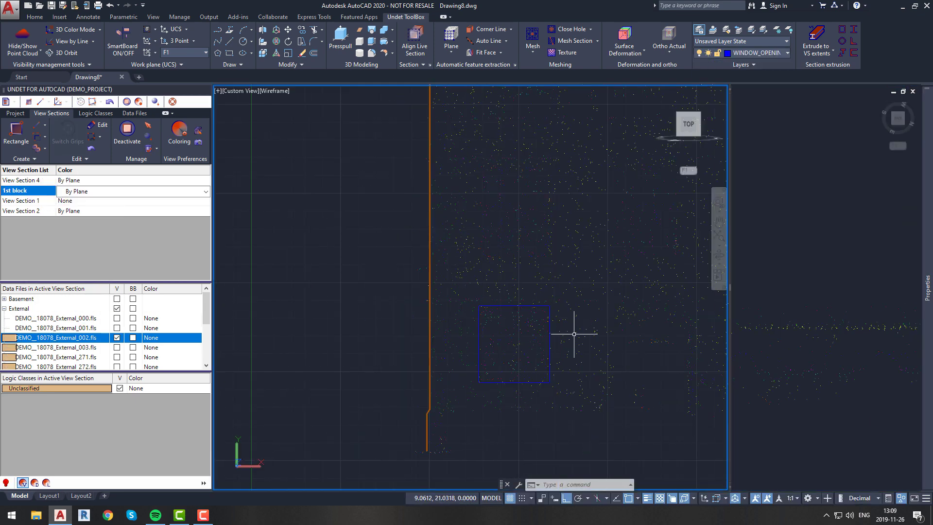
{"action": "scroll", "coordinate": [512, 350], "scroll_direction": "down", "scroll_amount": 2}
{"action": "left_click", "coordinate": [52, 65]}
{"action": "key", "text": "Return"}
{"action": "scroll", "coordinate": [452, 377], "scroll_direction": "up", "scroll_amount": 3}
{"action": "scroll", "coordinate": [452, 377], "scroll_direction": "down", "scroll_amount": 3}
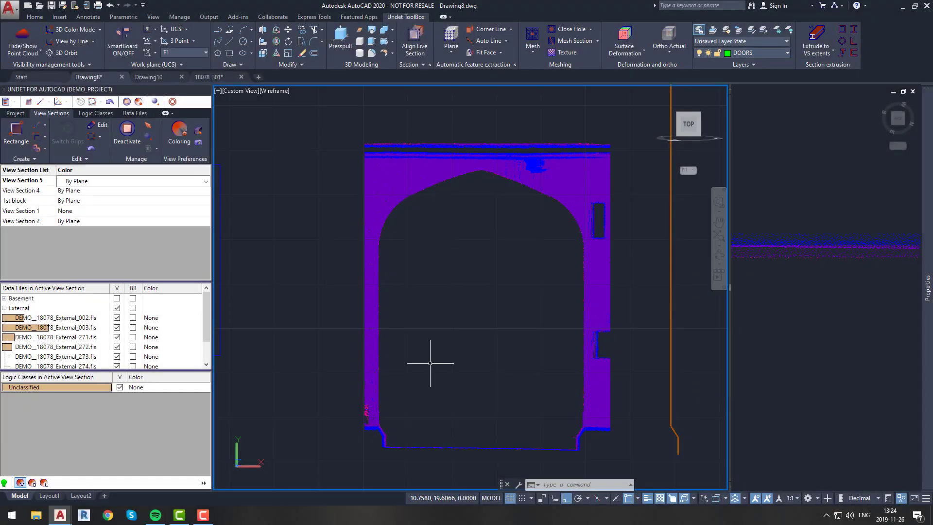
Step: Trace the arched door opening with a polyline on the DOORS layer, including its base and peak
{"action": "key", "text": "Return"}
{"action": "scroll", "coordinate": [387, 420], "scroll_direction": "up", "scroll_amount": 6}
{"action": "left_click", "coordinate": [363, 427]}
{"action": "scroll", "coordinate": [366, 372], "scroll_direction": "down", "scroll_amount": 5}
{"action": "scroll", "coordinate": [599, 216], "scroll_direction": "up", "scroll_amount": 2}
{"action": "left_click", "coordinate": [600, 199]}
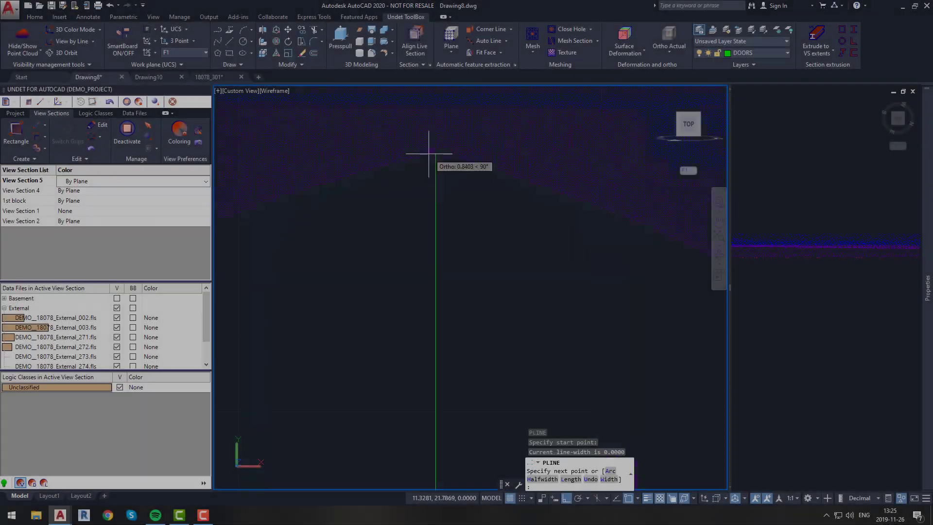
{"action": "scroll", "coordinate": [636, 350], "scroll_direction": "down", "scroll_amount": 3}
{"action": "scroll", "coordinate": [525, 217], "scroll_direction": "up", "scroll_amount": 3}
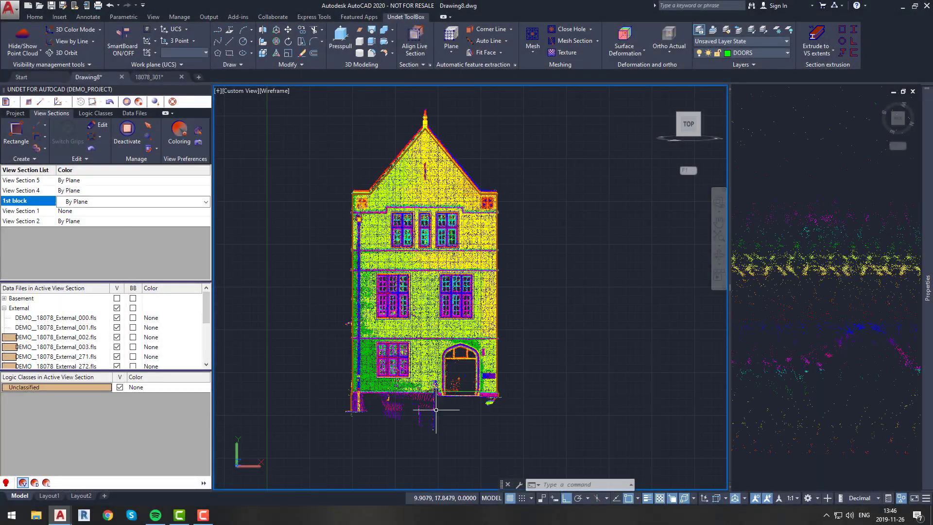
Step: Make EXTERNAL_WALLS the current layer and start a horizontal polyline along the facade base from its left corner
{"action": "scroll", "coordinate": [436, 410], "scroll_direction": "up", "scroll_amount": 6}
{"action": "middle_click_drag", "start_coordinate": [516, 392], "coordinate": [466, 343]}
{"action": "key", "text": "space"}
{"action": "key", "text": "Escape"}
{"action": "left_click", "coordinate": [779, 54]}
{"action": "left_click", "coordinate": [760, 159]}
{"action": "type", "text": "p"}
{"action": "scroll", "coordinate": [357, 396], "scroll_direction": "down", "scroll_amount": 2}
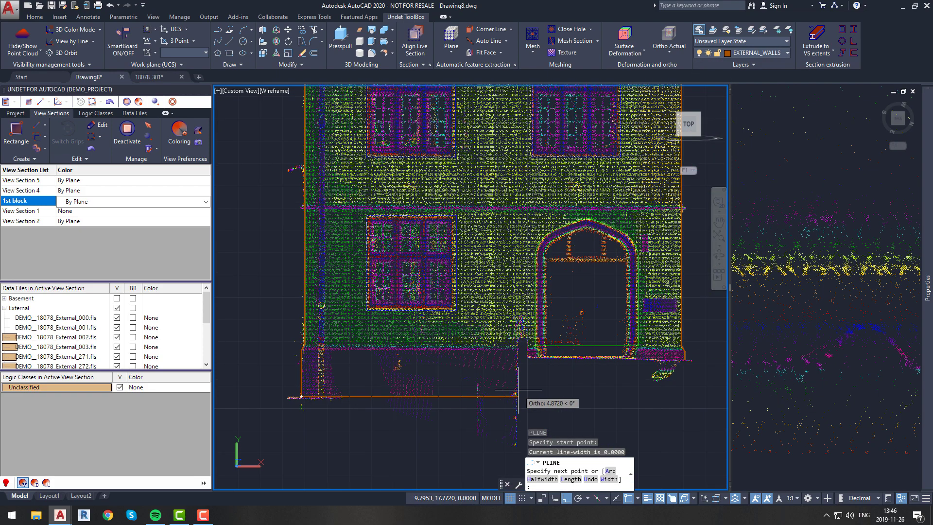
Step: Continue the ground polyline up the level change and beneath the arched door to the facade's right corner
{"action": "scroll", "coordinate": [520, 348], "scroll_direction": "up", "scroll_amount": 2}
{"action": "left_click", "coordinate": [517, 359]}
{"action": "scroll", "coordinate": [680, 374], "scroll_direction": "down", "scroll_amount": 3}
{"action": "middle_click_drag", "start_coordinate": [685, 374], "coordinate": [583, 364]}
{"action": "scroll", "coordinate": [607, 361], "scroll_direction": "up", "scroll_amount": 4}
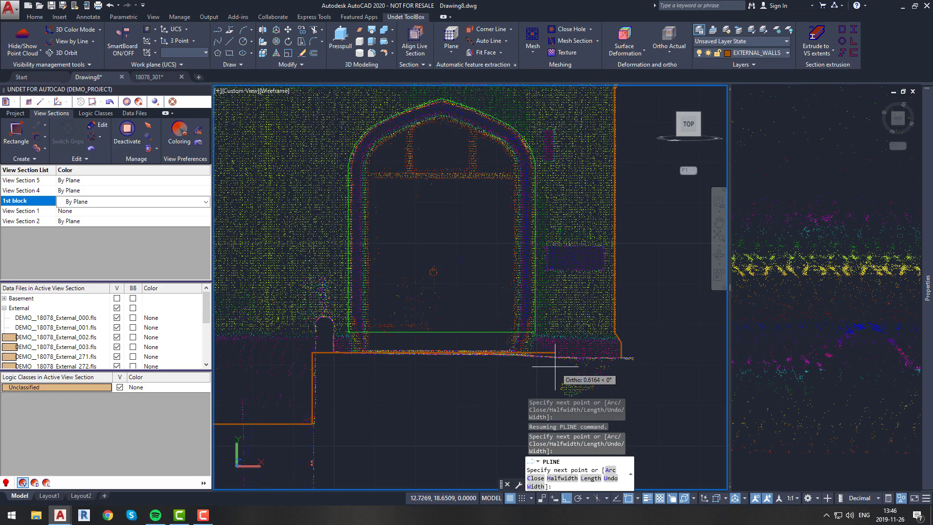
{"action": "key", "text": "Escape"}
{"action": "scroll", "coordinate": [610, 355], "scroll_direction": "down", "scroll_amount": 4}
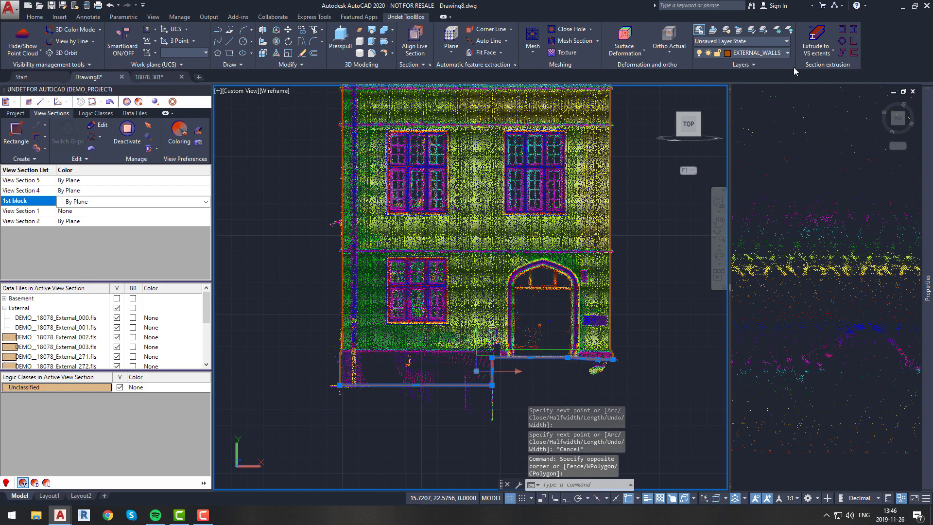
Step: Move the selected ground polyline to its separate layer and toggle the point cloud's visibility
{"action": "left_click", "coordinate": [787, 53]}
{"action": "left_click", "coordinate": [758, 205]}
{"action": "key", "text": "Escape"}
{"action": "scroll", "coordinate": [541, 333], "scroll_direction": "down", "scroll_amount": 3}
{"action": "mouse_move", "coordinate": [541, 333]}
{"action": "middle_mouse_down"}
{"action": "mouse_move", "coordinate": [545, 366]}
{"action": "mouse_move", "coordinate": [526, 404]}
{"action": "middle_mouse_up"}
{"action": "scroll", "coordinate": [544, 366], "scroll_direction": "up", "scroll_amount": 3}
{"action": "scroll", "coordinate": [545, 366], "scroll_direction": "down", "scroll_amount": 2}
{"action": "left_click", "coordinate": [22, 41]}
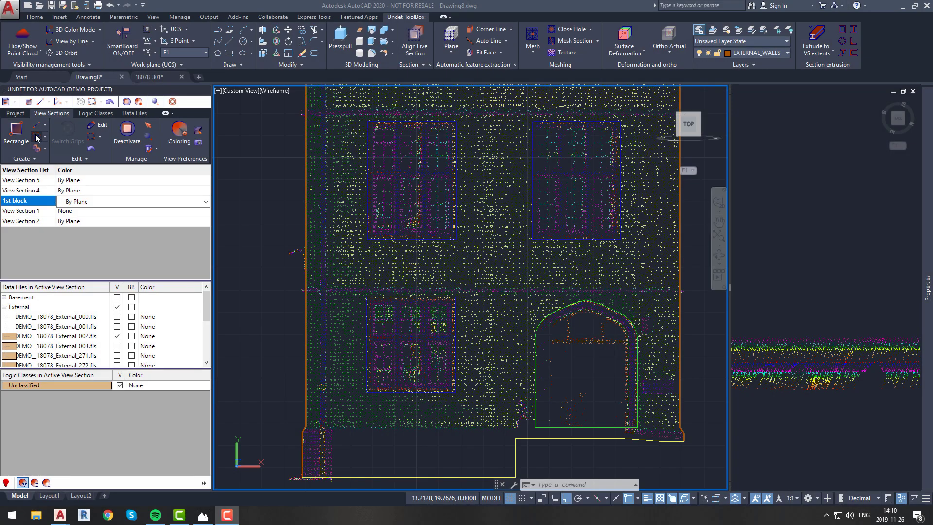
Step: Create View Section 5 around the ground-floor window with In ViewSection and select the reference face for its plane coloring
{"action": "left_click", "coordinate": [36, 140]}
{"action": "left_click", "coordinate": [465, 404]}
{"action": "left_click", "coordinate": [361, 288]}
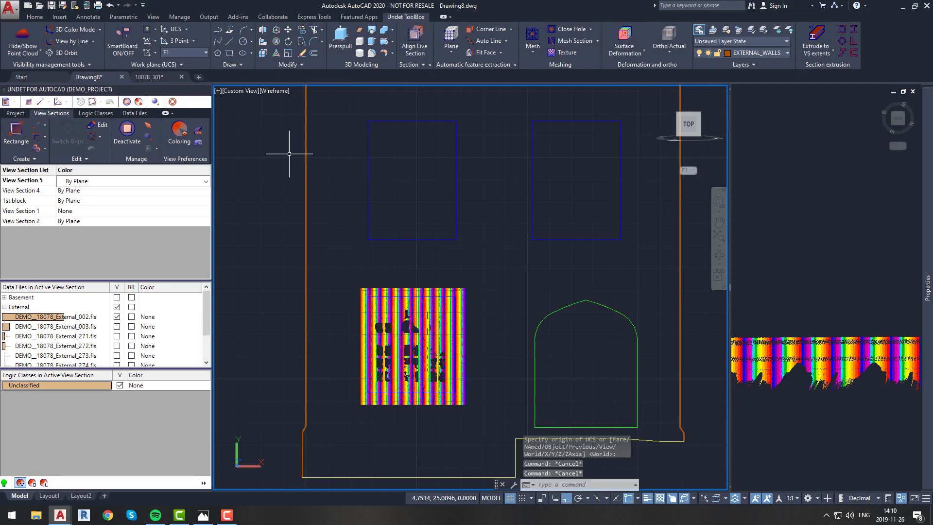
{"action": "left_click", "coordinate": [198, 130]}
{"action": "left_click", "coordinate": [371, 286]}
{"action": "key", "text": "Return"}
{"action": "scroll", "coordinate": [400, 313], "scroll_direction": "up", "scroll_amount": 10}
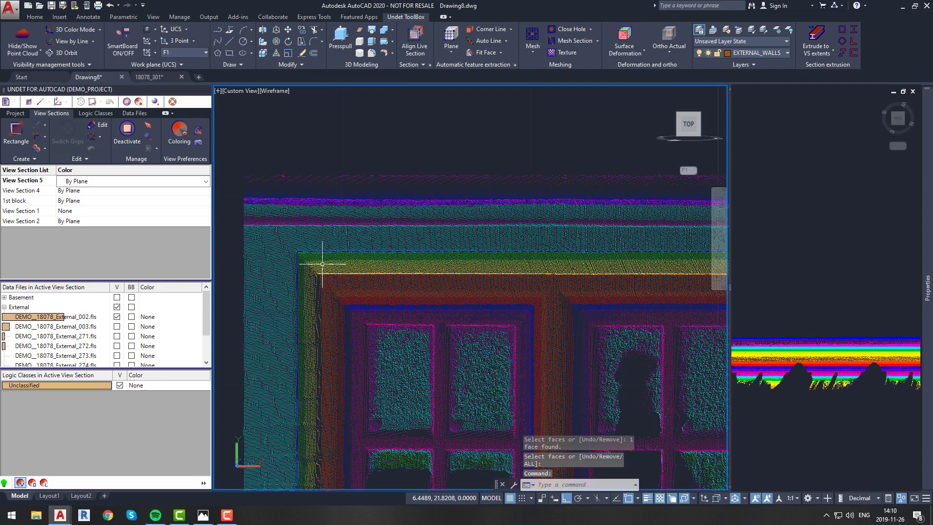
Step: Adjust the depth boundary of View Section 5 in the top view while inspecting the window frame's upper corner
{"action": "scroll", "coordinate": [316, 277], "scroll_direction": "down", "scroll_amount": 3}
{"action": "middle_click_drag", "start_coordinate": [656, 340], "coordinate": [333, 280]}
{"action": "scroll", "coordinate": [421, 248], "scroll_direction": "down", "scroll_amount": 3}
{"action": "scroll", "coordinate": [430, 255], "scroll_direction": "down", "scroll_amount": 1}
{"action": "scroll", "coordinate": [327, 221], "scroll_direction": "up", "scroll_amount": 6}
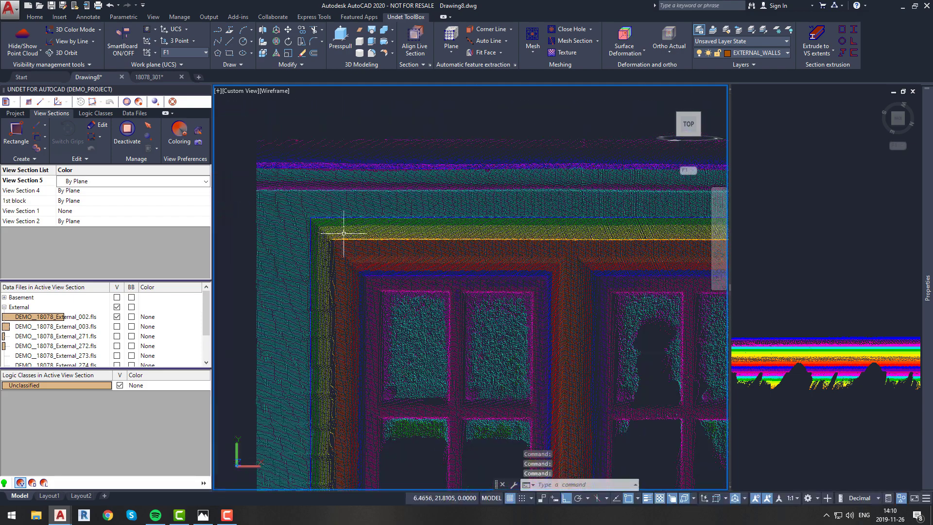
{"action": "left_click", "coordinate": [763, 357]}
{"action": "scroll", "coordinate": [763, 357], "scroll_direction": "down", "scroll_amount": 5}
{"action": "middle_click_drag", "start_coordinate": [763, 357], "coordinate": [795, 364]}
{"action": "left_click", "coordinate": [810, 343]}
{"action": "scroll", "coordinate": [813, 338], "scroll_direction": "up", "scroll_amount": 8}
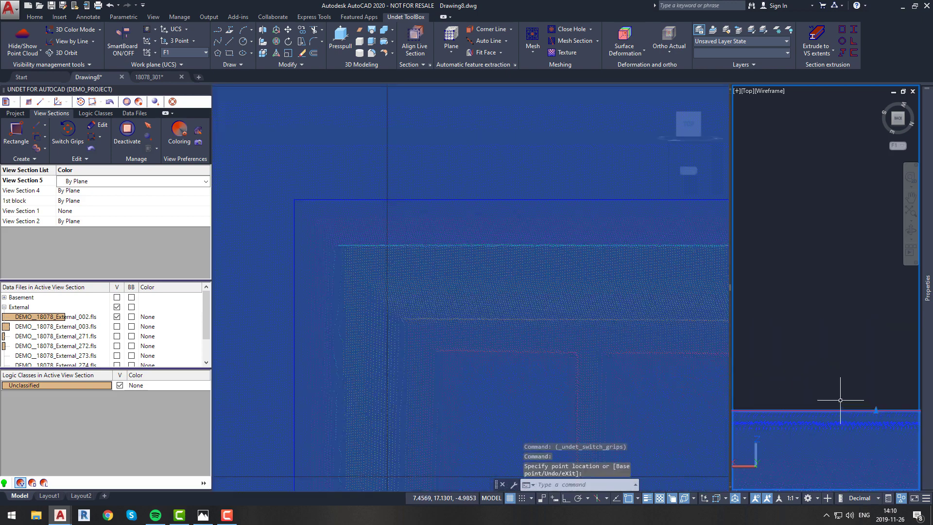
{"action": "key", "text": "Escape"}
Step: Reduce the depth of View Section 5 to keep only the wall face and the window's outer reveal edge
{"action": "left_click", "coordinate": [818, 401]}
{"action": "scroll", "coordinate": [799, 379], "scroll_direction": "down", "scroll_amount": 4}
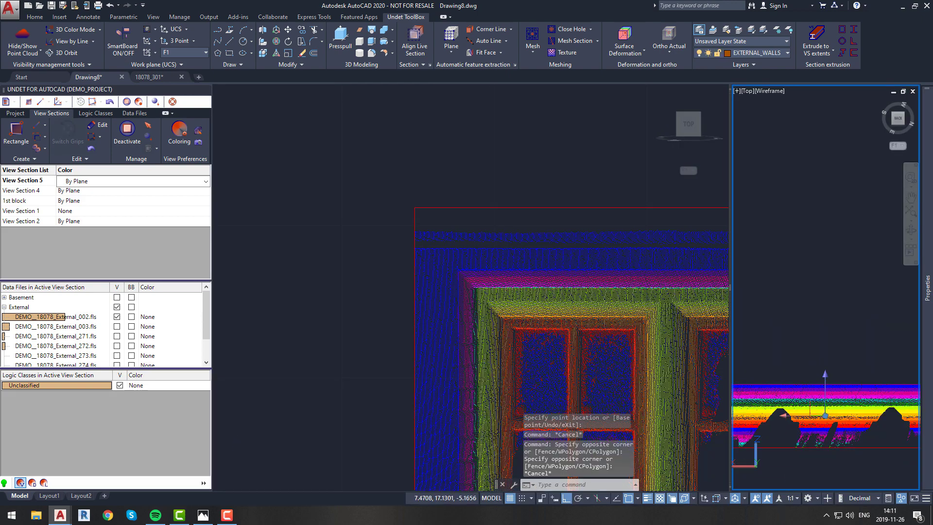
{"action": "left_click", "coordinate": [799, 379]}
{"action": "scroll", "coordinate": [826, 408], "scroll_direction": "up", "scroll_amount": 5}
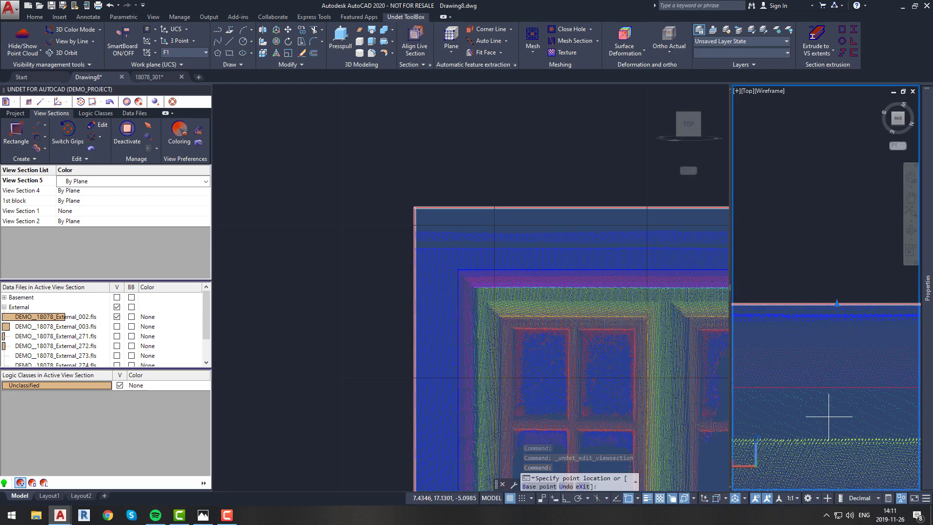
{"action": "key", "text": "Escape"}
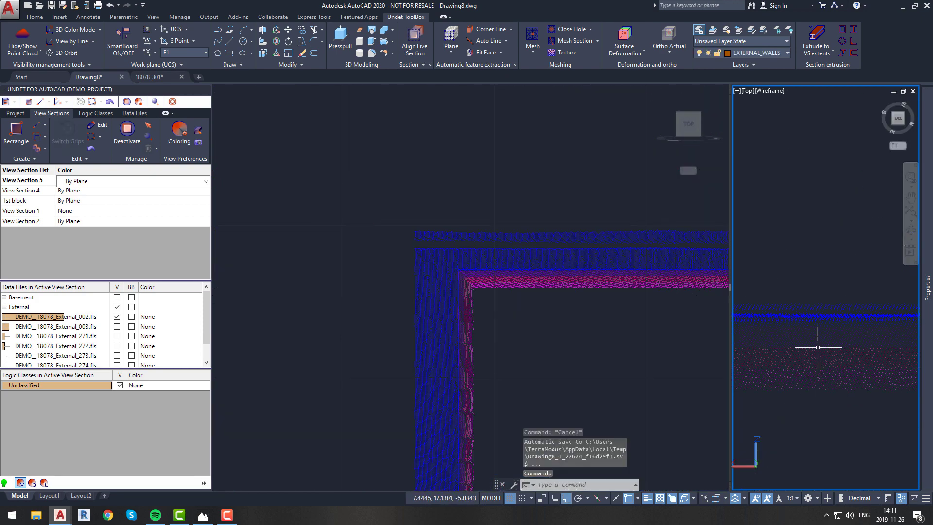
Step: Offset the window opening outline inward by 0.062 to draw the inner edge of its reveal
{"action": "left_click", "coordinate": [670, 348]}
{"action": "middle_click_drag", "start_coordinate": [485, 288], "coordinate": [387, 256]}
{"action": "left_click", "coordinate": [387, 255]}
{"action": "left_click", "coordinate": [375, 230]}
{"action": "type", "text": "Of"}
{"action": "key", "text": "Return"}
{"action": "type", "text": "0.062"}
{"action": "key", "text": "Return"}
{"action": "left_click", "coordinate": [385, 273]}
{"action": "key", "text": "Escape"}
{"action": "scroll", "coordinate": [388, 255], "scroll_direction": "up", "scroll_amount": 6}
{"action": "scroll", "coordinate": [412, 265], "scroll_direction": "down", "scroll_amount": 7}
{"action": "middle_click_drag", "start_coordinate": [497, 283], "coordinate": [475, 283]}
Step: Shift and extend the depth of View Section 5 in the top view to include the window frame behind the reveal
{"action": "left_click", "coordinate": [823, 382]}
{"action": "key", "text": "ctrl+e"}
{"action": "left_click", "coordinate": [807, 368]}
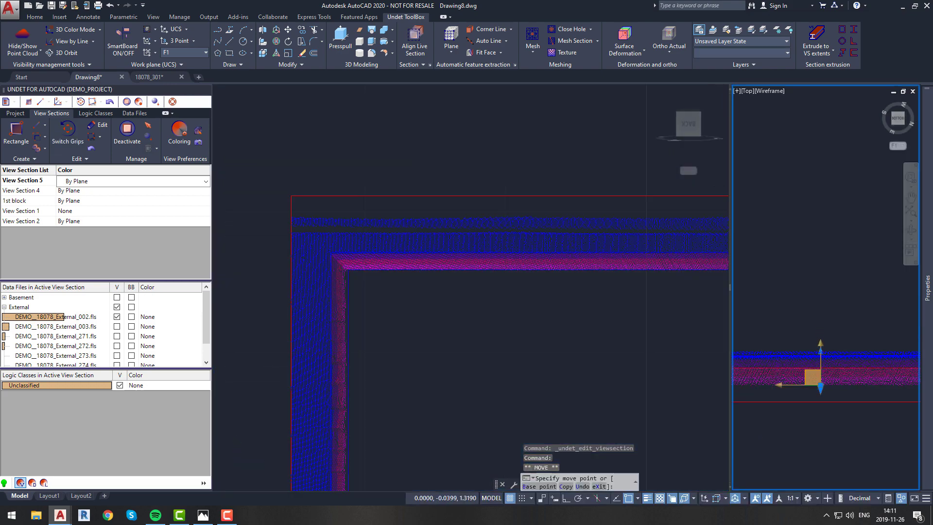
{"action": "key", "text": "Escape"}
{"action": "double_click", "coordinate": [788, 392]}
{"action": "left_click", "coordinate": [787, 393]}
{"action": "left_click", "coordinate": [787, 414]}
{"action": "key", "text": "Escape"}
{"action": "left_click", "coordinate": [550, 369]}
{"action": "scroll", "coordinate": [552, 347], "scroll_direction": "down", "scroll_amount": 3}
{"action": "scroll", "coordinate": [384, 305], "scroll_direction": "up", "scroll_amount": 6}
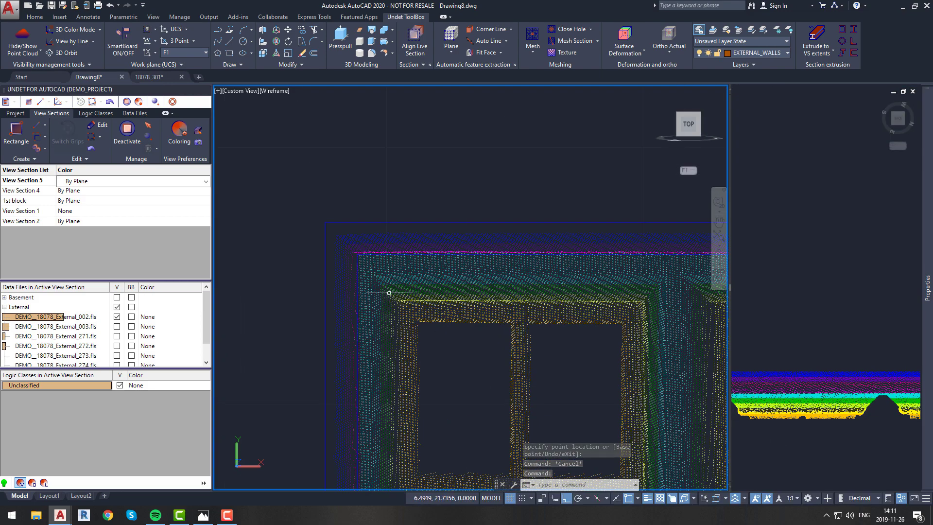
Step: Move View Section 5's front boundary behind the outer reveal and pull its back boundary forward to the sash frames
{"action": "double_click", "coordinate": [805, 397]}
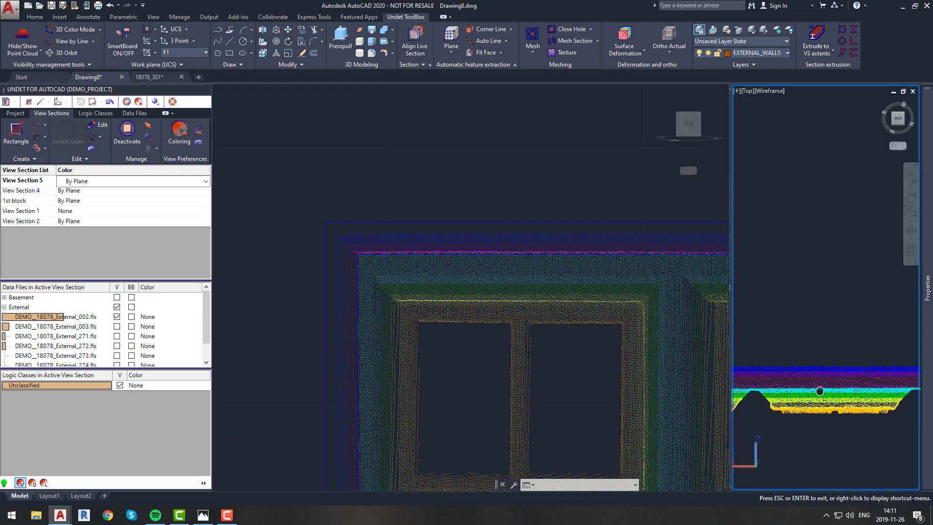
{"action": "left_click", "coordinate": [799, 361]}
{"action": "left_click", "coordinate": [802, 381]}
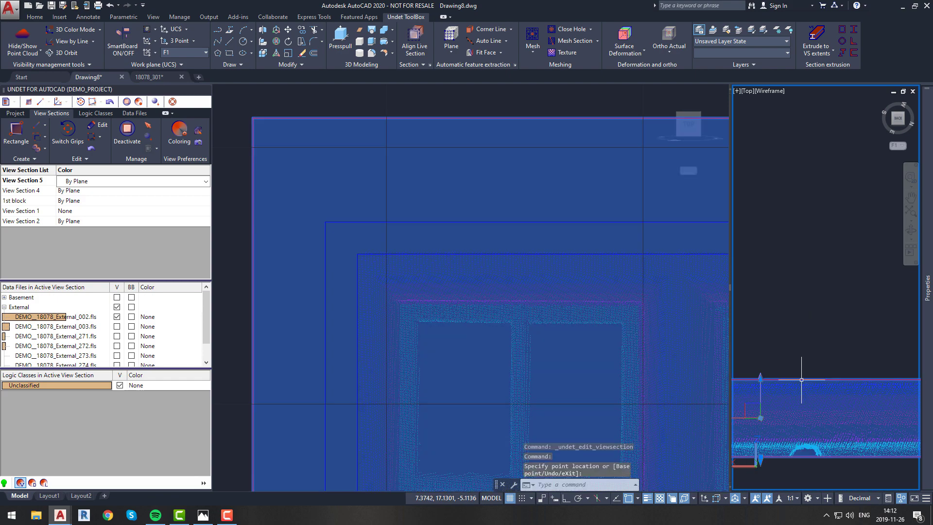
{"action": "key", "text": "Escape"}
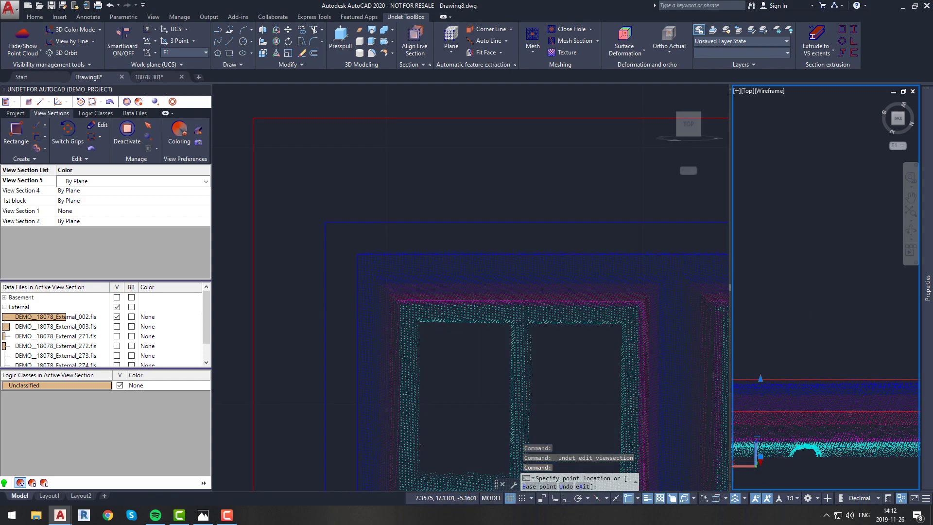
{"action": "double_click", "coordinate": [754, 400]}
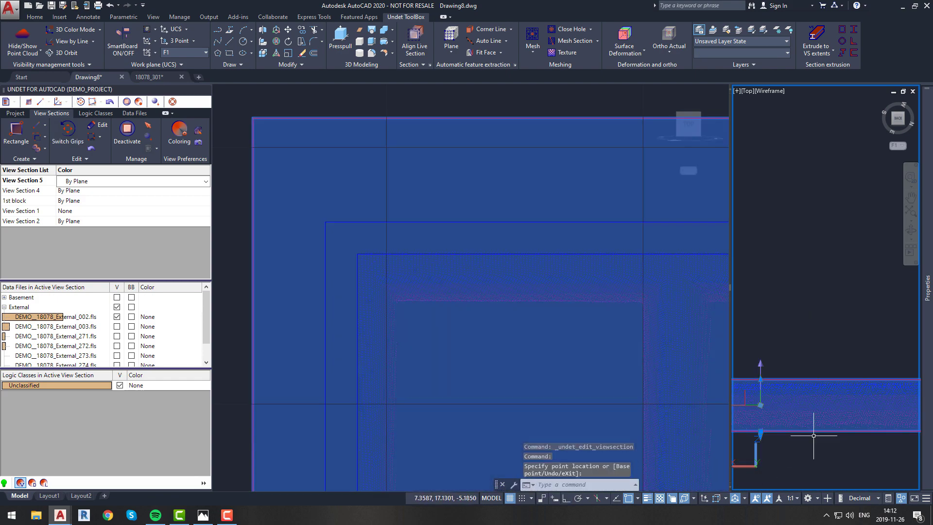
{"action": "left_click", "coordinate": [785, 398]}
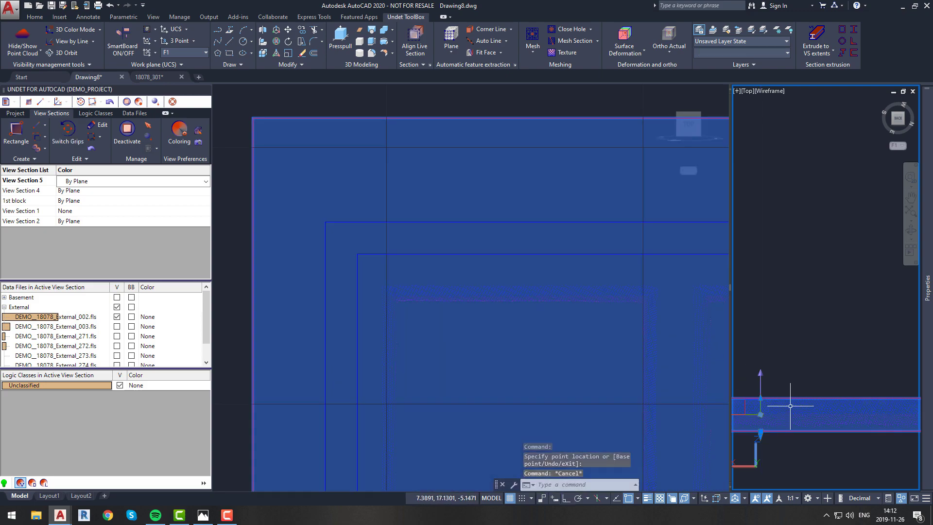
Step: Refine View Section 5's front boundary close up in the top view to thin the slice around the sash frames
{"action": "scroll", "coordinate": [764, 398], "scroll_direction": "up", "scroll_amount": 5}
{"action": "left_click", "coordinate": [750, 396]}
{"action": "left_click", "coordinate": [751, 364]}
{"action": "key", "text": "Escape"}
{"action": "left_click", "coordinate": [795, 408]}
{"action": "scroll", "coordinate": [795, 404], "scroll_direction": "down", "scroll_amount": 5}
{"action": "key", "text": "Escape"}
{"action": "left_click", "coordinate": [895, 393]}
{"action": "scroll", "coordinate": [895, 391], "scroll_direction": "up", "scroll_amount": 3}
{"action": "left_click", "coordinate": [894, 392]}
{"action": "scroll", "coordinate": [896, 390], "scroll_direction": "up", "scroll_amount": 3}
{"action": "scroll", "coordinate": [896, 390], "scroll_direction": "down", "scroll_amount": 6}
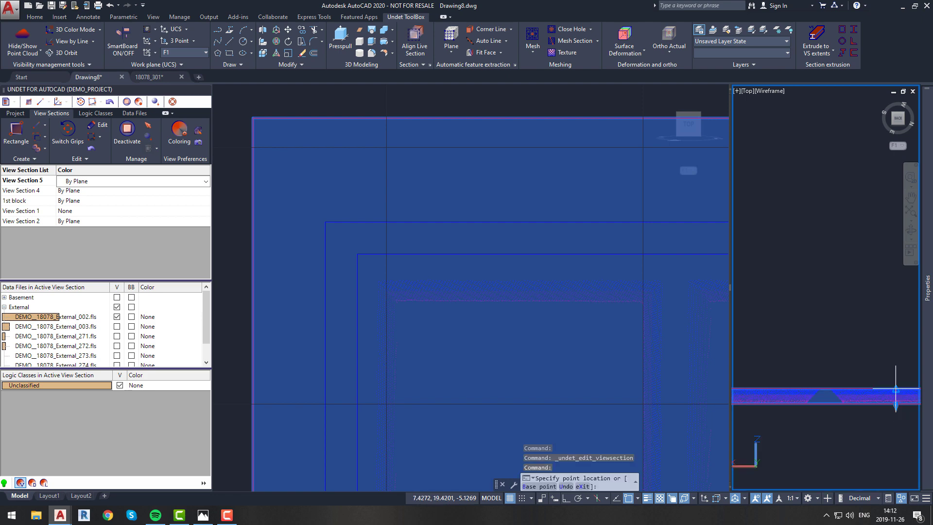
Step: Align View Section 5's front boundary with the start of the slanted sash profile and finish adjusting its depth
{"action": "scroll", "coordinate": [847, 388], "scroll_direction": "up", "scroll_amount": 7}
{"action": "left_click", "coordinate": [847, 386]}
{"action": "scroll", "coordinate": [829, 394], "scroll_direction": "down", "scroll_amount": 5}
{"action": "middle_click_drag", "start_coordinate": [851, 400], "coordinate": [778, 393]}
{"action": "left_click", "coordinate": [895, 374]}
{"action": "scroll", "coordinate": [764, 384], "scroll_direction": "up", "scroll_amount": 6}
{"action": "left_click", "coordinate": [775, 376]}
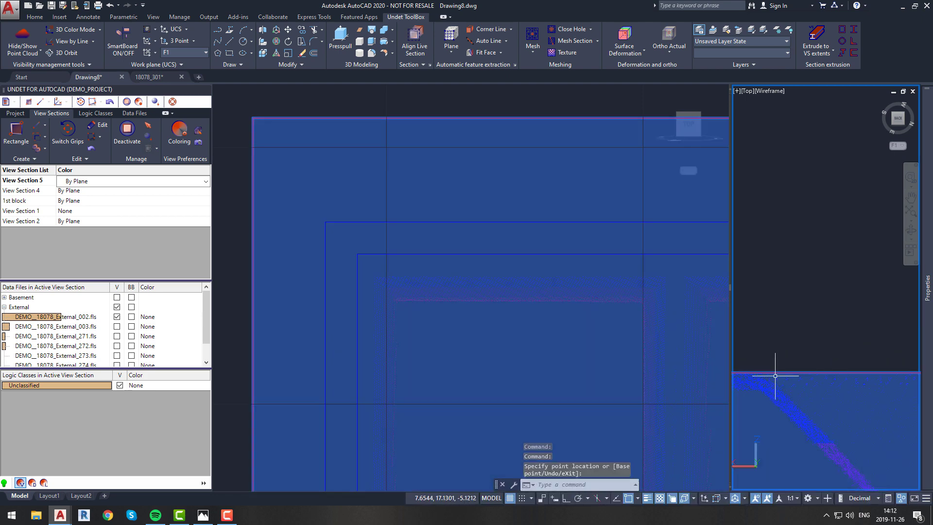
{"action": "key", "text": "Escape"}
{"action": "scroll", "coordinate": [833, 404], "scroll_direction": "down", "scroll_amount": 7}
{"action": "middle_click_drag", "start_coordinate": [836, 404], "coordinate": [760, 390]}
{"action": "left_click", "coordinate": [794, 406]}
{"action": "left_click", "coordinate": [794, 407]}
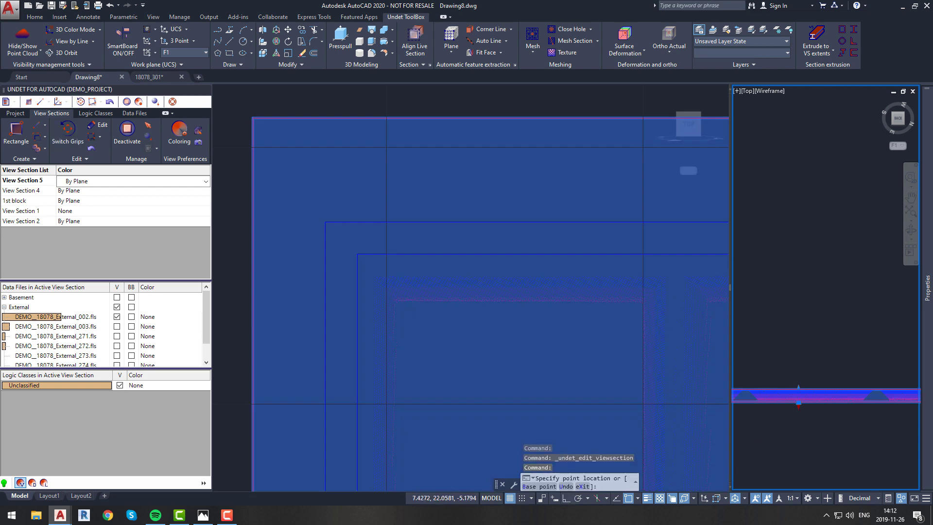
{"action": "key", "text": "Escape"}
{"action": "key", "text": "Escape"}
{"action": "left_click", "coordinate": [546, 350]}
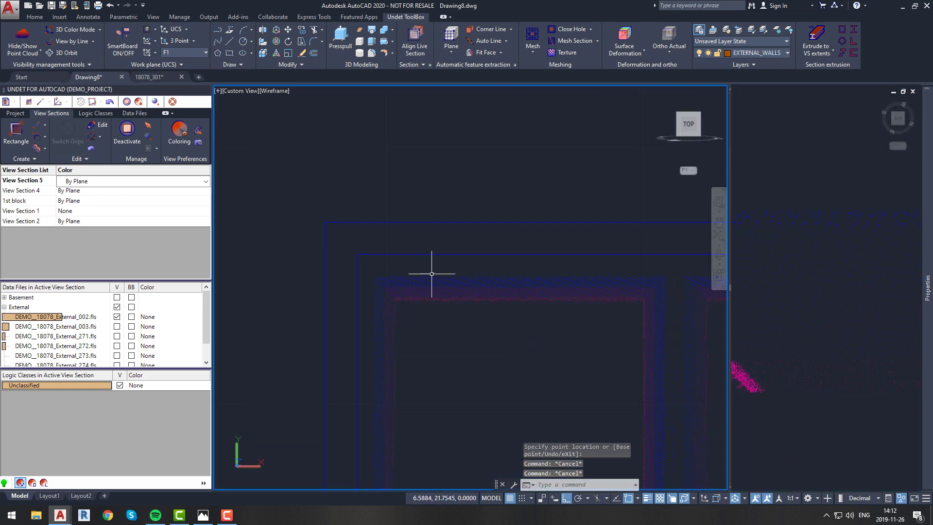
{"action": "type", "text": "rec"}
{"action": "key", "text": "Return"}
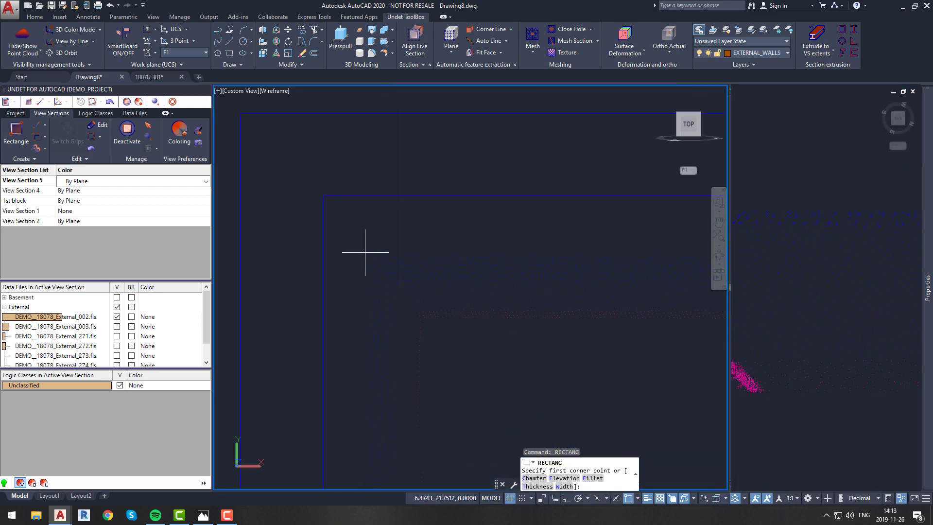
{"action": "left_click", "coordinate": [366, 254]}
{"action": "scroll", "coordinate": [366, 254], "scroll_direction": "down", "scroll_amount": 10}
{"action": "key", "text": "Escape"}
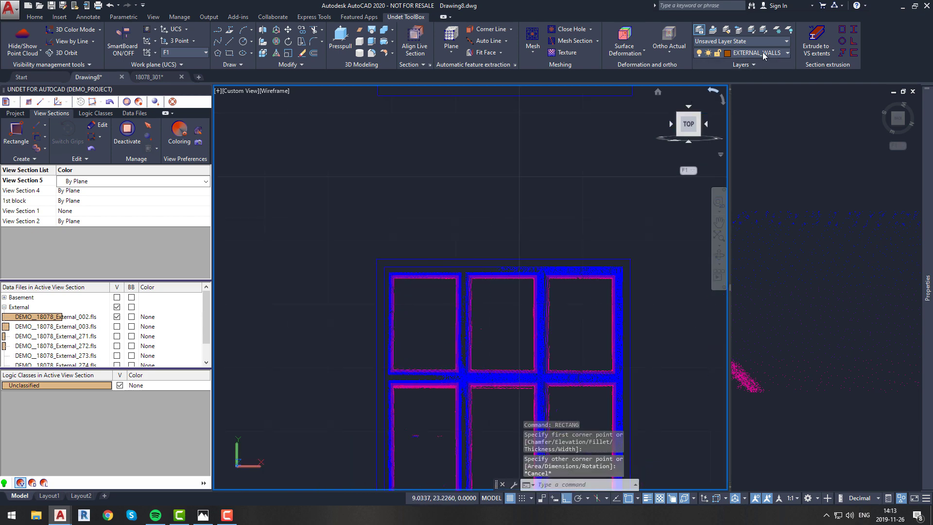
Step: Make the window openings layer current and draw a rectangle around the outer edge of the first upper sash frame
{"action": "left_click", "coordinate": [765, 57]}
{"action": "left_click", "coordinate": [748, 402]}
{"action": "scroll", "coordinate": [383, 265], "scroll_direction": "up", "scroll_amount": 4}
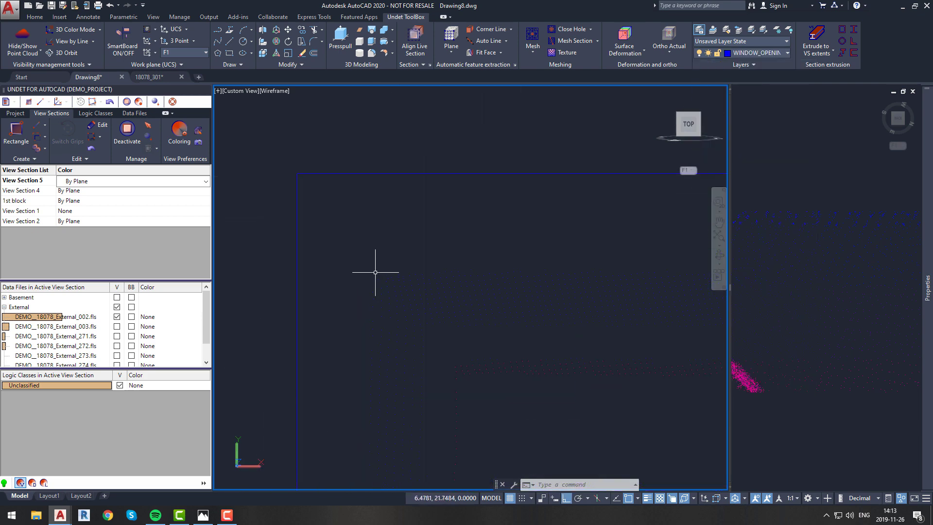
{"action": "scroll", "coordinate": [383, 287], "scroll_direction": "down", "scroll_amount": 3}
{"action": "type", "text": "re"}
{"action": "left_click", "coordinate": [389, 286]}
{"action": "scroll", "coordinate": [391, 286], "scroll_direction": "down", "scroll_amount": 4}
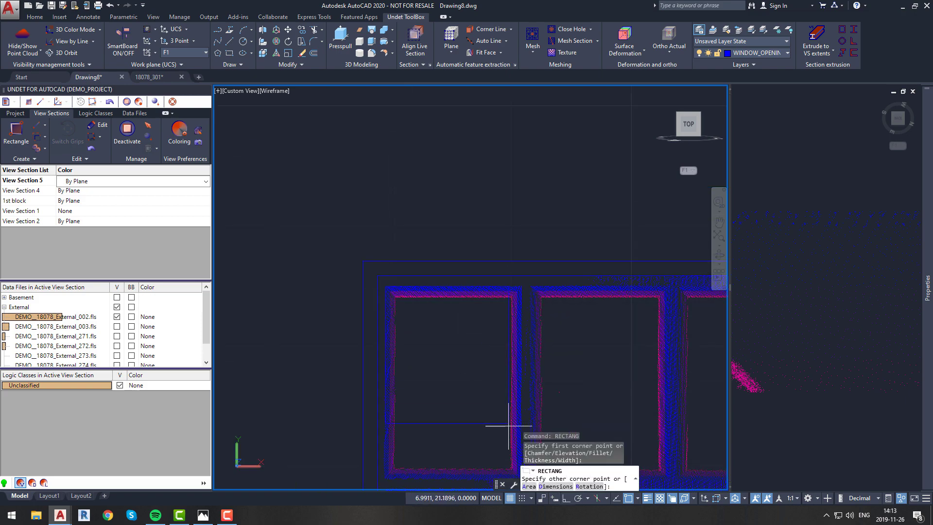
{"action": "scroll", "coordinate": [511, 454], "scroll_direction": "up", "scroll_amount": 3}
{"action": "middle_click_drag", "start_coordinate": [514, 466], "coordinate": [487, 401]}
{"action": "left_click", "coordinate": [491, 403]}
{"action": "key", "text": "Escape"}
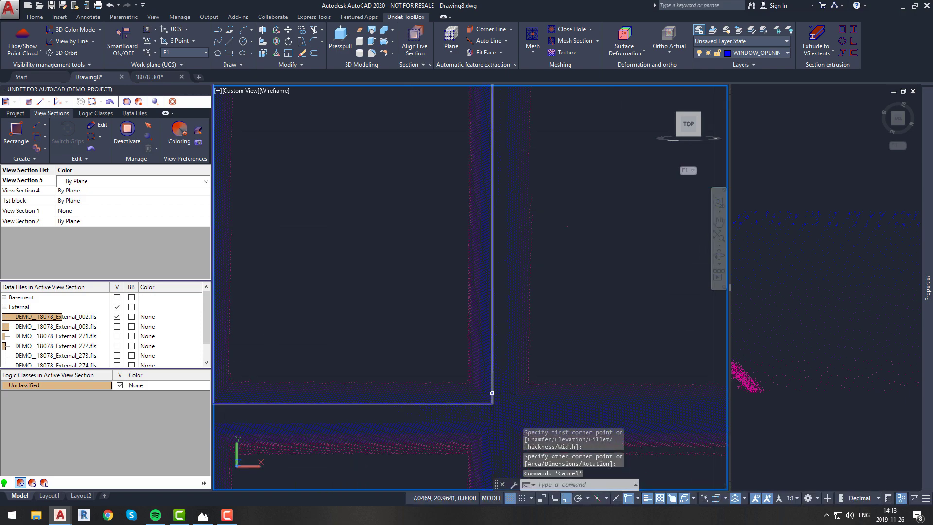
Step: Offset the first sash frame rectangle inward by 0.038
{"action": "scroll", "coordinate": [470, 311], "scroll_direction": "down", "scroll_amount": 3}
{"action": "middle_click_drag", "start_coordinate": [408, 146], "coordinate": [438, 275]}
{"action": "scroll", "coordinate": [396, 269], "scroll_direction": "up", "scroll_amount": 2}
{"action": "left_click", "coordinate": [404, 283]}
{"action": "left_click", "coordinate": [386, 252]}
{"action": "type", "text": "o"}
{"action": "key", "text": "Return"}
{"action": "type", "text": "0.038"}
{"action": "key", "text": "Return"}
{"action": "left_click", "coordinate": [372, 255]}
{"action": "left_click", "coordinate": [362, 289]}
{"action": "key", "text": "Escape"}
{"action": "scroll", "coordinate": [393, 286], "scroll_direction": "down", "scroll_amount": 2}
Step: Extend View Section 5's back boundary in the top view to include the glass panes behind the sash frames
{"action": "left_click", "coordinate": [766, 372]}
{"action": "scroll", "coordinate": [768, 373], "scroll_direction": "down", "scroll_amount": 9}
{"action": "double_click", "coordinate": [772, 370]}
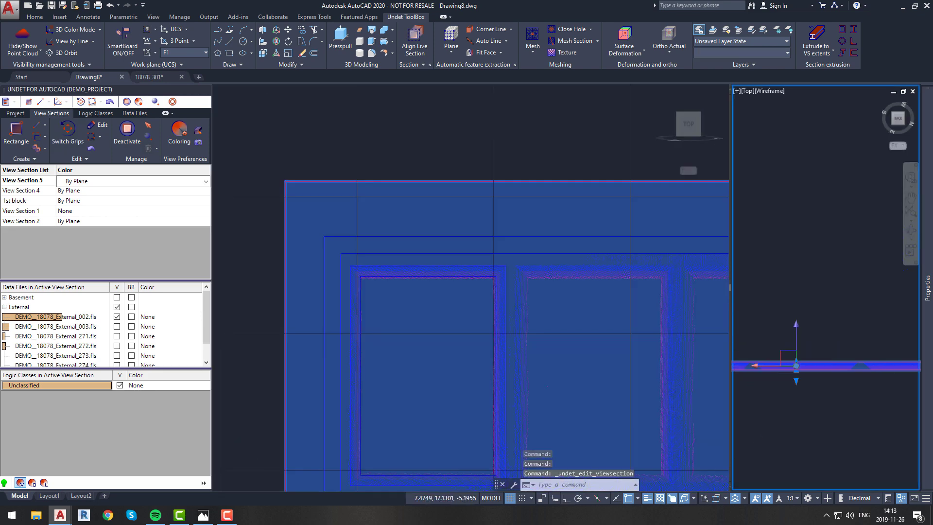
{"action": "scroll", "coordinate": [780, 379], "scroll_direction": "up", "scroll_amount": 2}
{"action": "left_click", "coordinate": [812, 389]}
{"action": "left_click", "coordinate": [813, 413]}
{"action": "left_click", "coordinate": [813, 413]}
{"action": "left_click", "coordinate": [812, 389]}
{"action": "left_click", "coordinate": [812, 362]}
{"action": "left_click", "coordinate": [812, 421]}
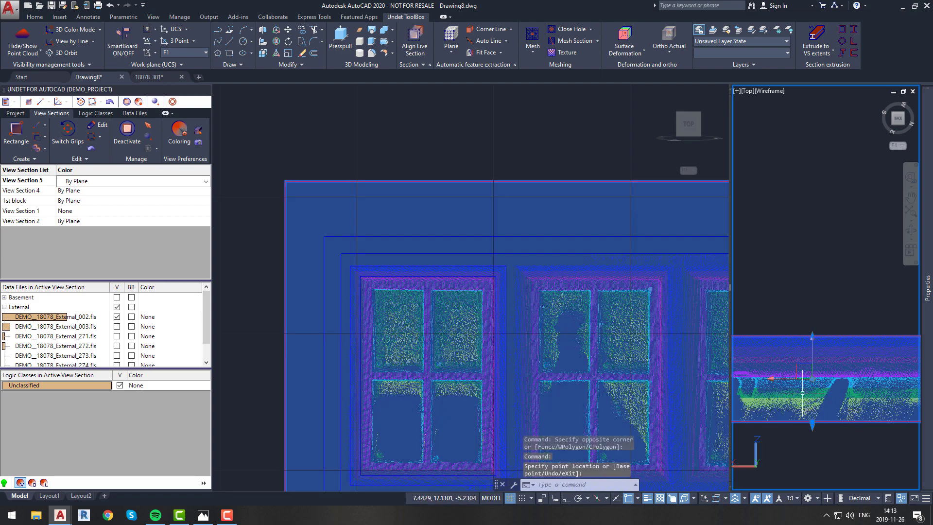
Step: Move View Section 5's front boundary behind the sash faces to isolate the glass panes
{"action": "middle_click_drag", "start_coordinate": [809, 343], "coordinate": [825, 338]}
{"action": "left_click", "coordinate": [827, 330]}
{"action": "left_click", "coordinate": [827, 371]}
{"action": "left_click", "coordinate": [395, 310]}
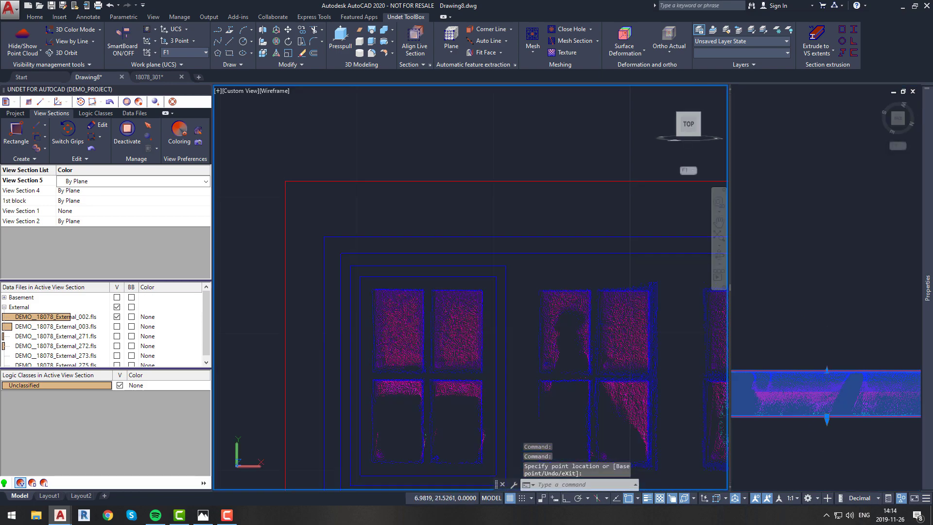
{"action": "key", "text": "Escape"}
Step: Draw rectangles around the two upper glass panes of the first sash
{"action": "middle_click_drag", "start_coordinate": [394, 309], "coordinate": [396, 285]}
{"action": "scroll", "coordinate": [396, 277], "scroll_direction": "up", "scroll_amount": 4}
{"action": "type", "text": "REC"}
{"action": "key", "text": "Return"}
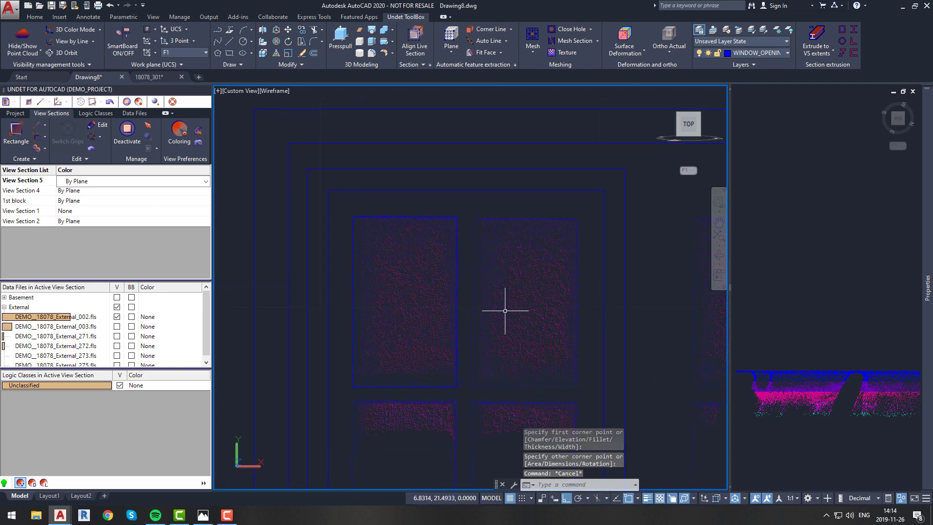
{"action": "left_click", "coordinate": [576, 387]}
{"action": "scroll", "coordinate": [575, 388], "scroll_direction": "down", "scroll_amount": 2}
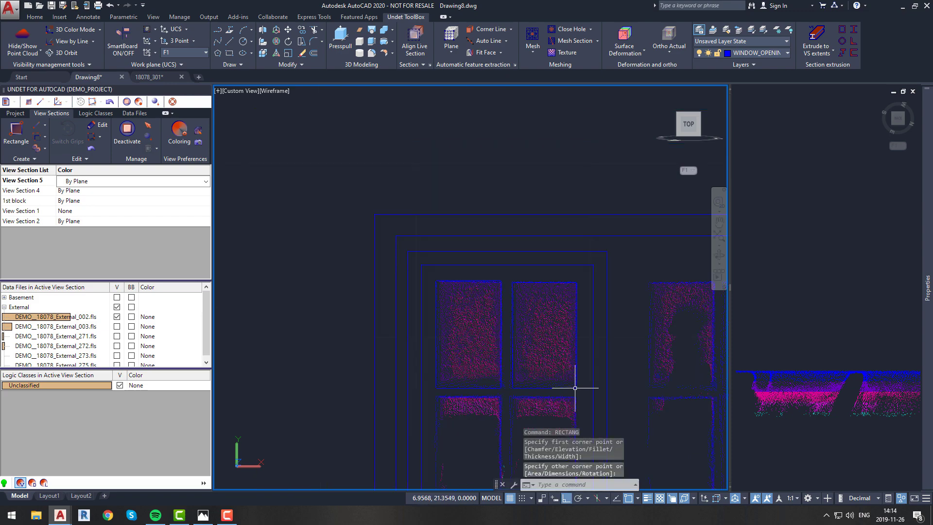
Step: Copy the two upper pane rectangles straight down onto the lower panes of the same sash
{"action": "scroll", "coordinate": [515, 354], "scroll_direction": "up", "scroll_amount": 3}
{"action": "left_click", "coordinate": [463, 336]}
{"action": "right_click", "coordinate": [555, 328]}
{"action": "left_click", "coordinate": [573, 171]}
{"action": "left_click", "coordinate": [485, 204]}
{"action": "left_click", "coordinate": [640, 229]}
{"action": "key", "text": "Escape"}
{"action": "left_click", "coordinate": [579, 251]}
{"action": "left_click", "coordinate": [480, 272]}
{"action": "scroll", "coordinate": [531, 266], "scroll_direction": "down", "scroll_amount": 4}
{"action": "middle_click_drag", "start_coordinate": [537, 268], "coordinate": [511, 212]}
{"action": "right_click", "coordinate": [512, 211]}
{"action": "left_click", "coordinate": [605, 180]}
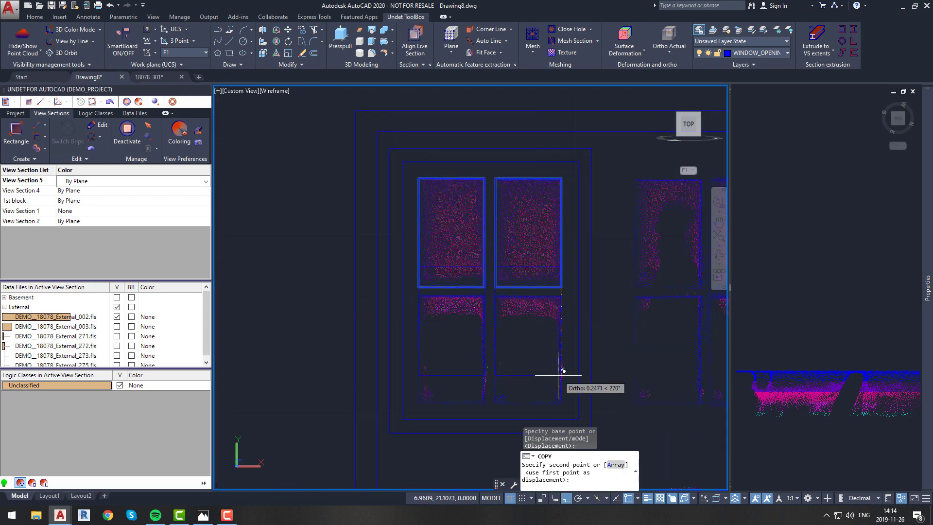
{"action": "scroll", "coordinate": [563, 376], "scroll_direction": "up", "scroll_amount": 3}
{"action": "scroll", "coordinate": [453, 266], "scroll_direction": "down", "scroll_amount": 6}
{"action": "key", "text": "Escape"}
Step: Draw diagonal polylines joining the corners of the window's two outer frame outlines
{"action": "scroll", "coordinate": [402, 246], "scroll_direction": "up", "scroll_amount": 5}
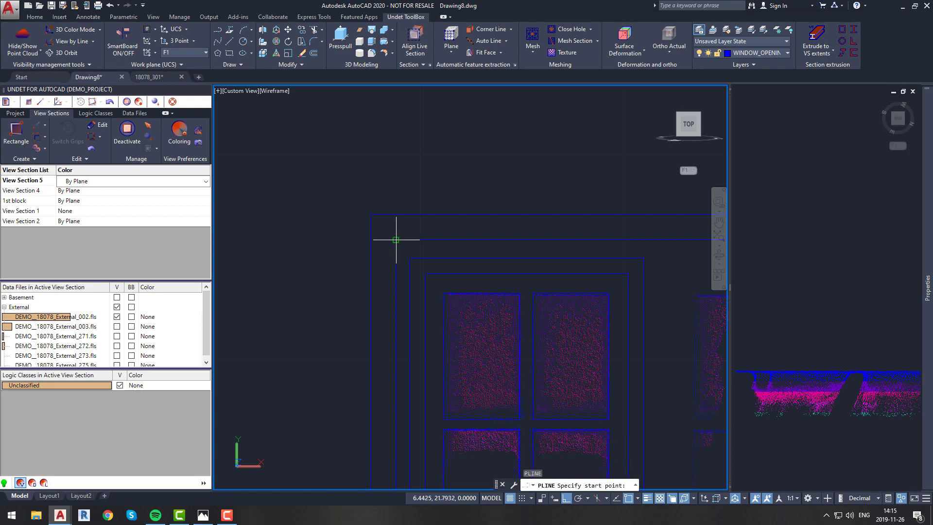
{"action": "key", "text": "Escape"}
{"action": "scroll", "coordinate": [409, 232], "scroll_direction": "down", "scroll_amount": 4}
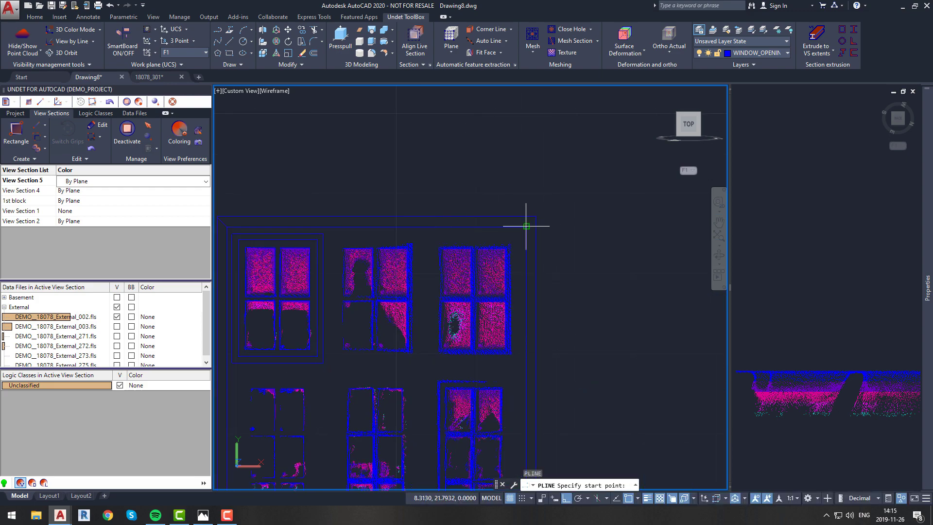
{"action": "key", "text": "Escape"}
{"action": "scroll", "coordinate": [535, 221], "scroll_direction": "down", "scroll_amount": 6}
{"action": "scroll", "coordinate": [533, 279], "scroll_direction": "up", "scroll_amount": 9}
{"action": "key", "text": "space"}
{"action": "left_click", "coordinate": [505, 290]}
{"action": "left_click", "coordinate": [526, 316]}
{"action": "key", "text": "Escape"}
{"action": "scroll", "coordinate": [526, 316], "scroll_direction": "down", "scroll_amount": 5}
{"action": "middle_click_drag", "start_coordinate": [269, 283], "coordinate": [363, 274]}
{"action": "key", "text": "space"}
{"action": "scroll", "coordinate": [359, 307], "scroll_direction": "up", "scroll_amount": 5}
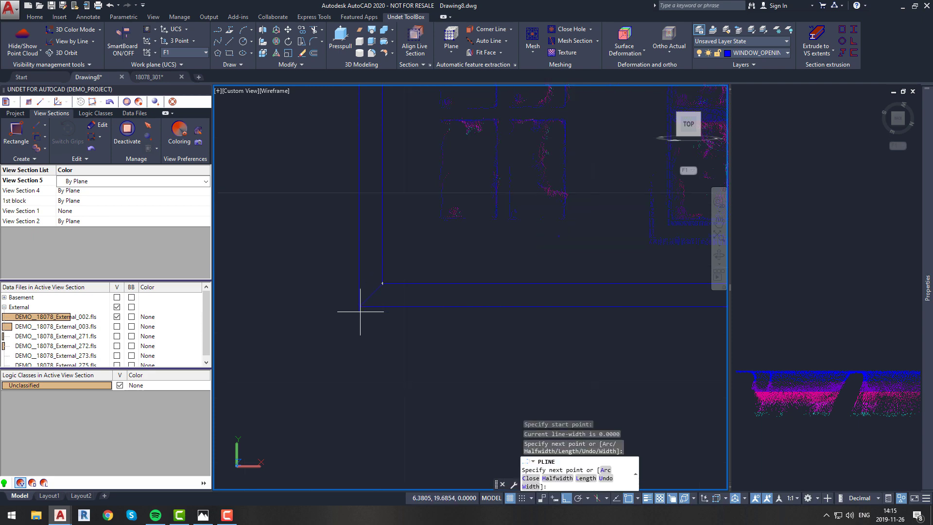
{"action": "scroll", "coordinate": [363, 319], "scroll_direction": "down", "scroll_amount": 4}
{"action": "key", "text": "Escape"}
Step: Draw diagonal polylines joining the outer and inner corners of the first sash frame
{"action": "scroll", "coordinate": [439, 303], "scroll_direction": "up", "scroll_amount": 3}
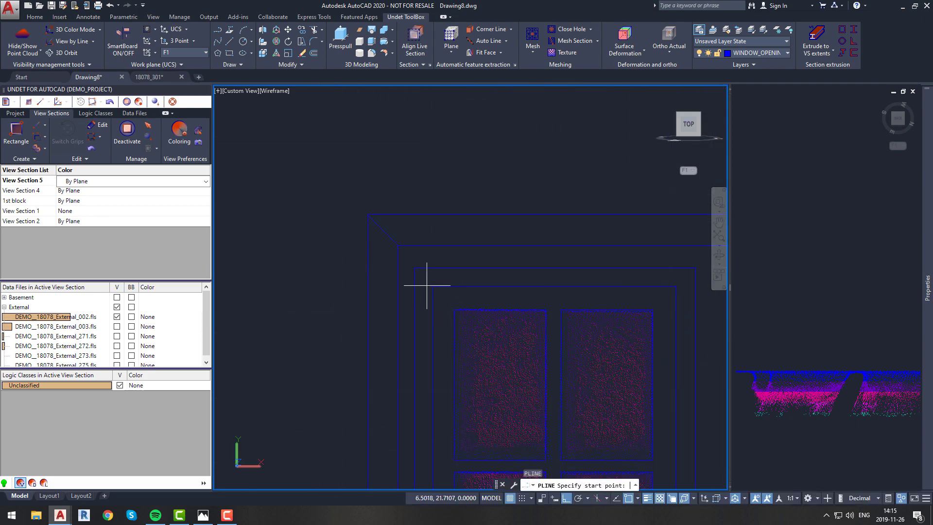
{"action": "scroll", "coordinate": [432, 286], "scroll_direction": "down", "scroll_amount": 2}
{"action": "key", "text": "Escape"}
{"action": "key", "text": "Return"}
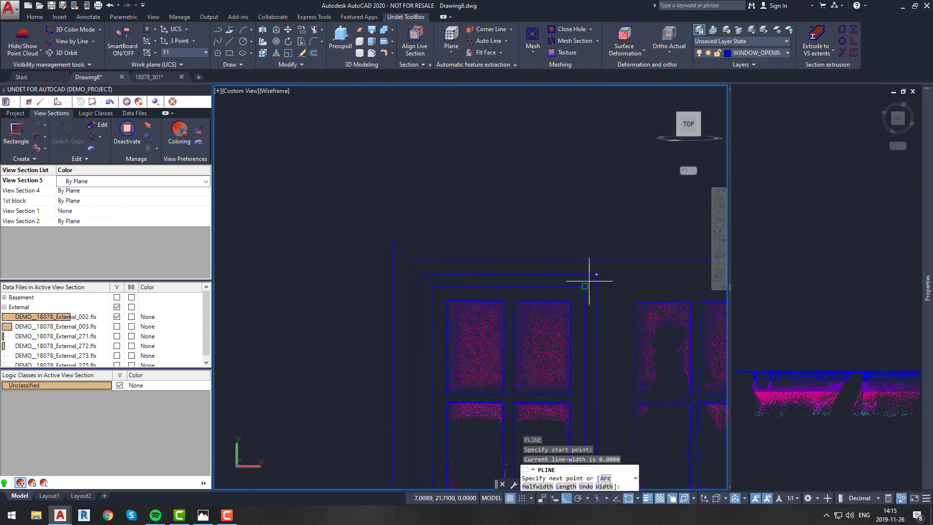
{"action": "left_click", "coordinate": [589, 282]}
{"action": "scroll", "coordinate": [591, 278], "scroll_direction": "down", "scroll_amount": 3}
{"action": "key", "text": "Escape"}
{"action": "scroll", "coordinate": [578, 388], "scroll_direction": "up", "scroll_amount": 5}
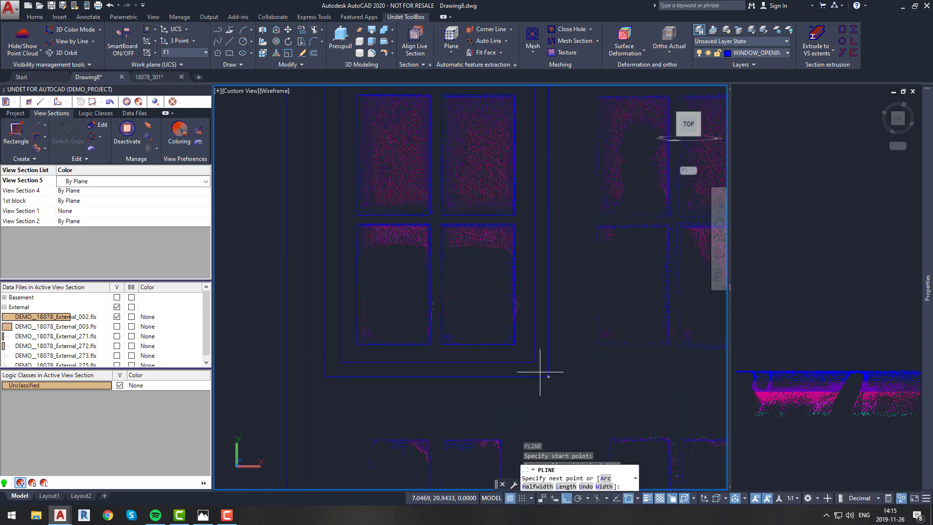
{"action": "left_click", "coordinate": [529, 360]}
{"action": "key", "text": "Return"}
{"action": "key", "text": "Return"}
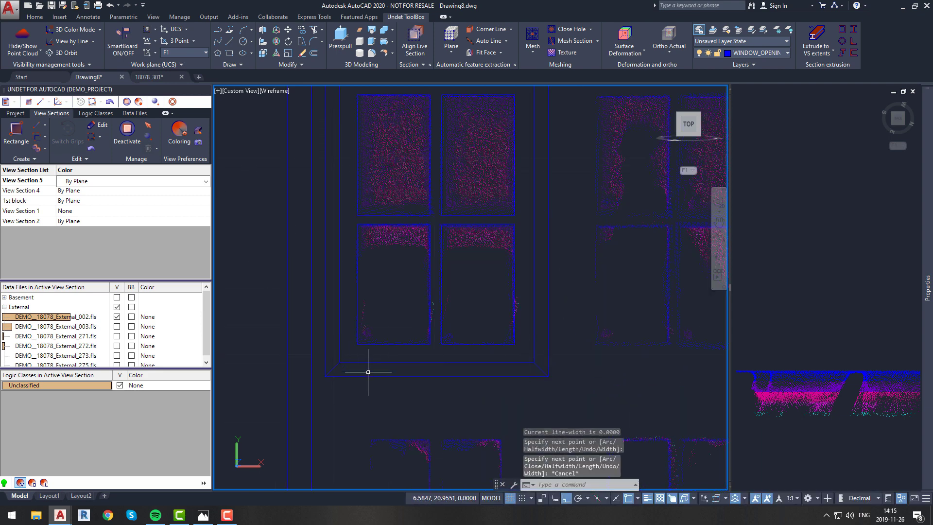
Step: Move the window's outer frame outlines, the first sash's outer frame rectangle and their corner diagonals to the EXTERNAL_WALLS layer
{"action": "scroll", "coordinate": [427, 318], "scroll_direction": "down", "scroll_amount": 2}
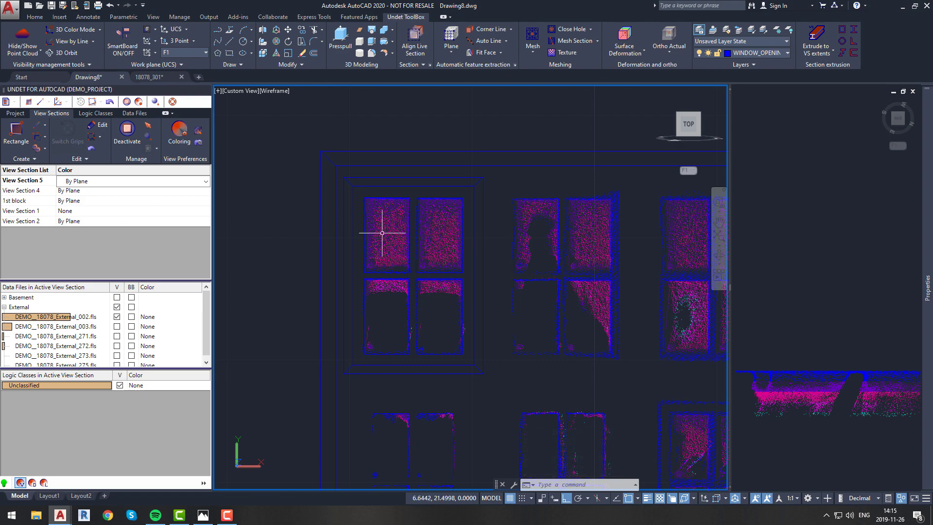
{"action": "left_click_drag", "start_coordinate": [356, 182], "coordinate": [275, 132]}
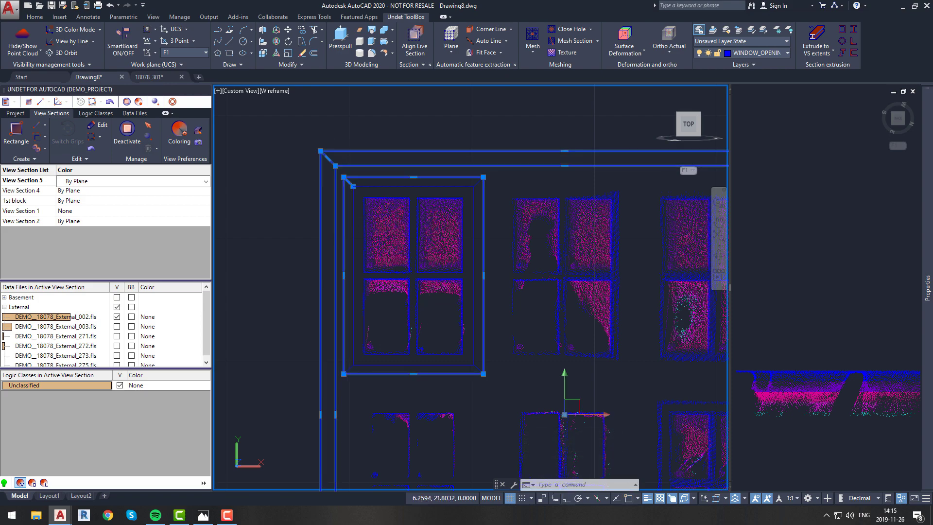
{"action": "scroll", "coordinate": [471, 180], "scroll_direction": "up", "scroll_amount": 2}
{"action": "left_click", "coordinate": [479, 181]}
{"action": "scroll", "coordinate": [479, 214], "scroll_direction": "down", "scroll_amount": 5}
{"action": "scroll", "coordinate": [477, 291], "scroll_direction": "up", "scroll_amount": 5}
{"action": "left_click_drag", "start_coordinate": [265, 292], "coordinate": [420, 339]}
{"action": "scroll", "coordinate": [421, 340], "scroll_direction": "down", "scroll_amount": 4}
{"action": "scroll", "coordinate": [644, 191], "scroll_direction": "up", "scroll_amount": 4}
{"action": "left_click", "coordinate": [649, 194]}
{"action": "scroll", "coordinate": [650, 194], "scroll_direction": "down", "scroll_amount": 5}
{"action": "middle_click_drag", "start_coordinate": [656, 430], "coordinate": [610, 358]}
{"action": "scroll", "coordinate": [611, 360], "scroll_direction": "up", "scroll_amount": 3}
{"action": "left_click", "coordinate": [589, 340]}
{"action": "scroll", "coordinate": [381, 336], "scroll_direction": "down", "scroll_amount": 4}
{"action": "scroll", "coordinate": [302, 331], "scroll_direction": "up", "scroll_amount": 5}
{"action": "scroll", "coordinate": [302, 330], "scroll_direction": "down", "scroll_amount": 2}
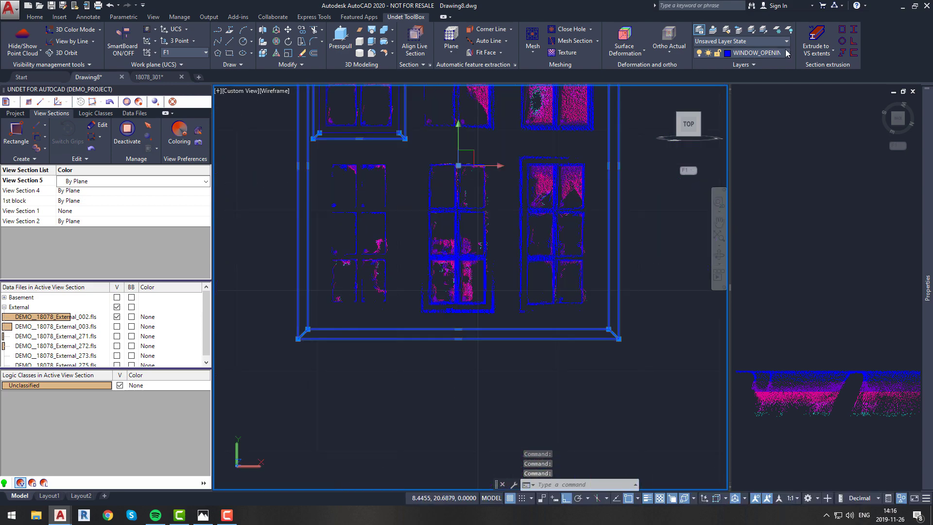
{"action": "left_click", "coordinate": [786, 52]}
{"action": "key", "text": "Escape"}
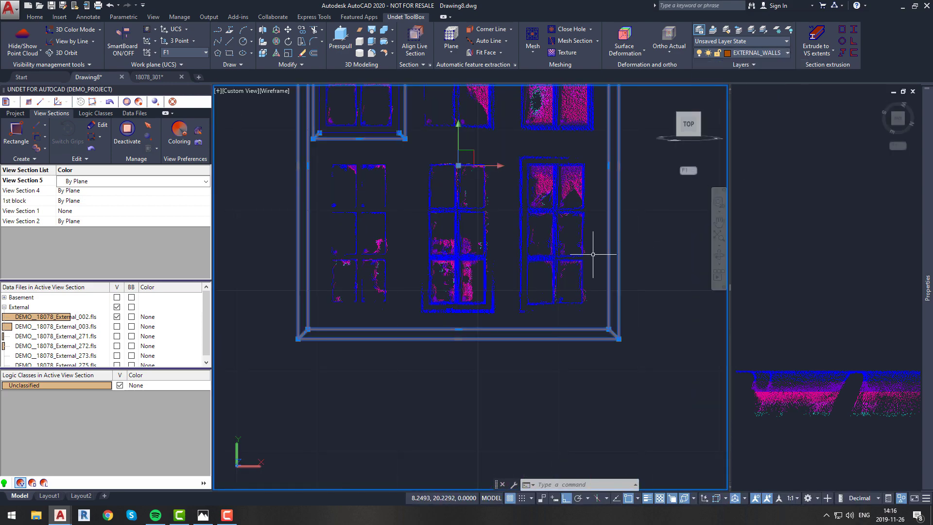
Step: Move the four glass pane rectangles of the first sash to the GLAZING layer
{"action": "scroll", "coordinate": [521, 214], "scroll_direction": "up", "scroll_amount": 4}
{"action": "left_click", "coordinate": [520, 214]}
{"action": "left_click", "coordinate": [358, 444]}
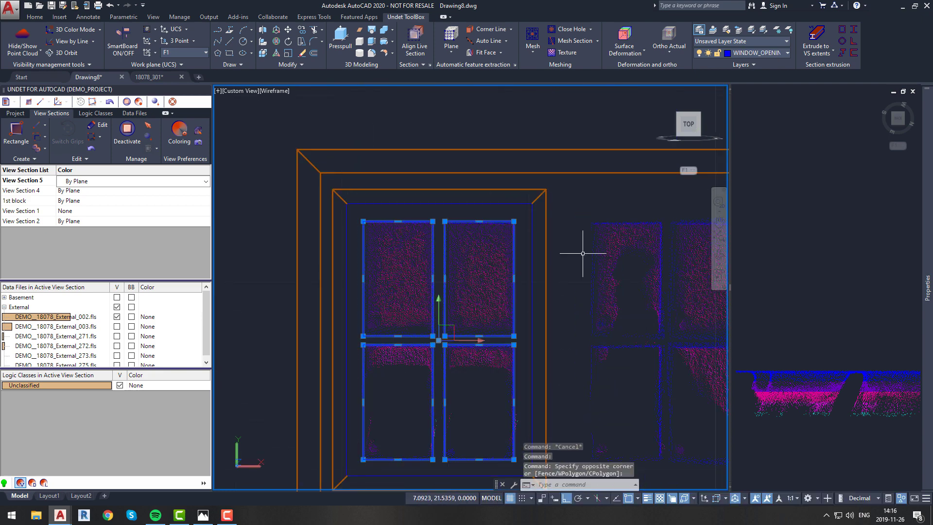
{"action": "left_click", "coordinate": [786, 52]}
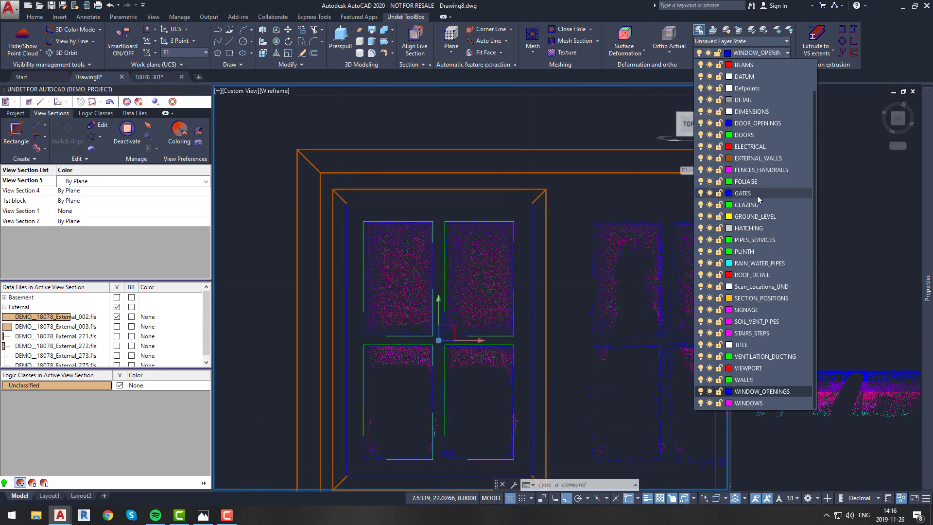
{"action": "left_click", "coordinate": [751, 192]}
{"action": "key", "text": "Escape"}
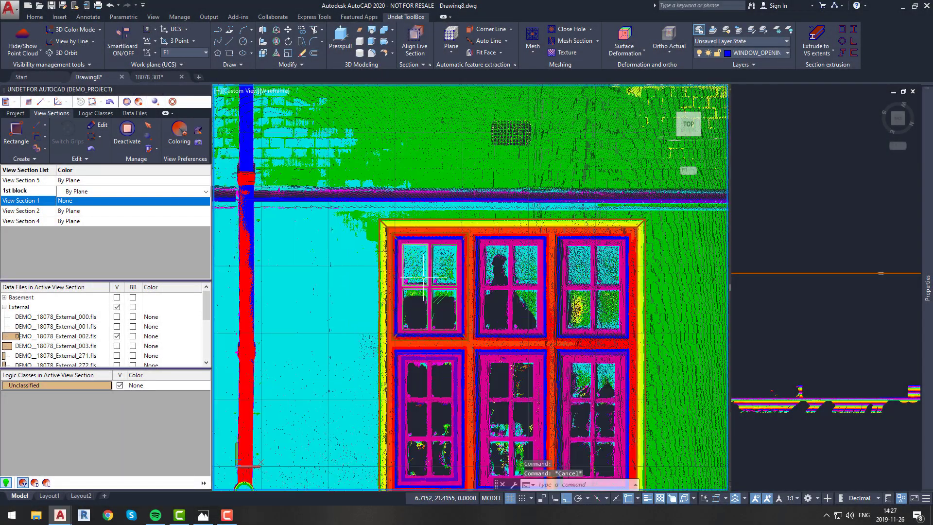
Step: Set the 1st block section's coloring to Source and display its points around the ground-floor window
{"action": "scroll", "coordinate": [423, 278], "scroll_direction": "up", "scroll_amount": 6}
{"action": "scroll", "coordinate": [496, 273], "scroll_direction": "down", "scroll_amount": 2}
{"action": "left_click", "coordinate": [174, 191]}
{"action": "left_click", "coordinate": [165, 237]}
{"action": "scroll", "coordinate": [485, 256], "scroll_direction": "down", "scroll_amount": 8}
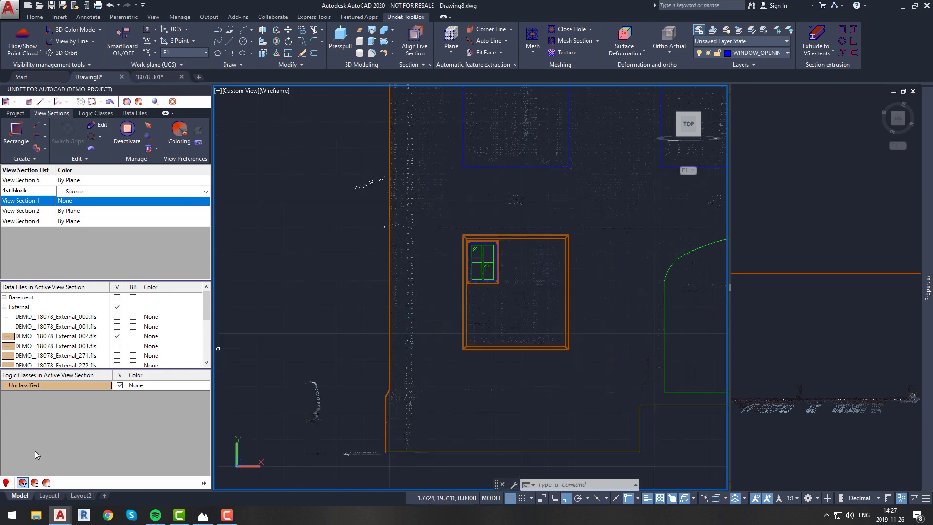
{"action": "left_click", "coordinate": [6, 482]}
{"action": "left_click", "coordinate": [491, 306]}
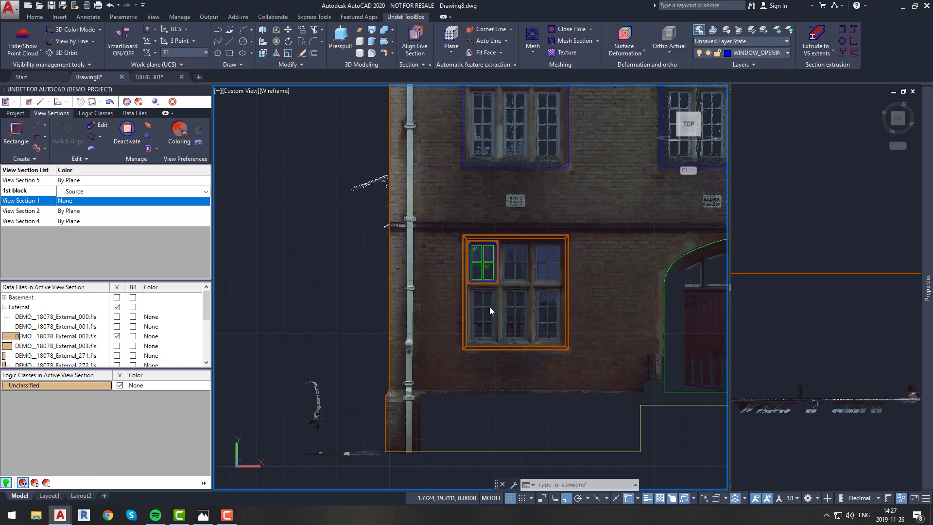
{"action": "scroll", "coordinate": [491, 310], "scroll_direction": "up", "scroll_amount": 6}
{"action": "scroll", "coordinate": [594, 312], "scroll_direction": "down", "scroll_amount": 6}
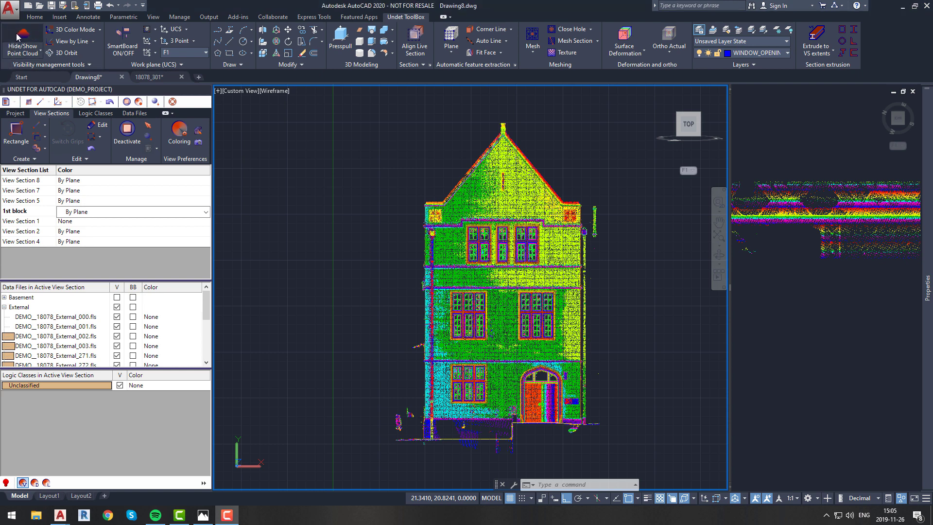
Step: Hide the point cloud and examine the drawn windows, door and wall outline of the whole block elevation
{"action": "left_click", "coordinate": [23, 38]}
{"action": "scroll", "coordinate": [537, 393], "scroll_direction": "up", "scroll_amount": 3}
{"action": "scroll", "coordinate": [536, 392], "scroll_direction": "up", "scroll_amount": 2}
{"action": "scroll", "coordinate": [378, 371], "scroll_direction": "up", "scroll_amount": 3}
{"action": "scroll", "coordinate": [378, 370], "scroll_direction": "down", "scroll_amount": 4}
{"action": "middle_click_drag", "start_coordinate": [418, 257], "coordinate": [416, 351]}
{"action": "middle_click_drag", "start_coordinate": [419, 230], "coordinate": [420, 346]}
{"action": "middle_click_drag", "start_coordinate": [444, 255], "coordinate": [431, 346]}
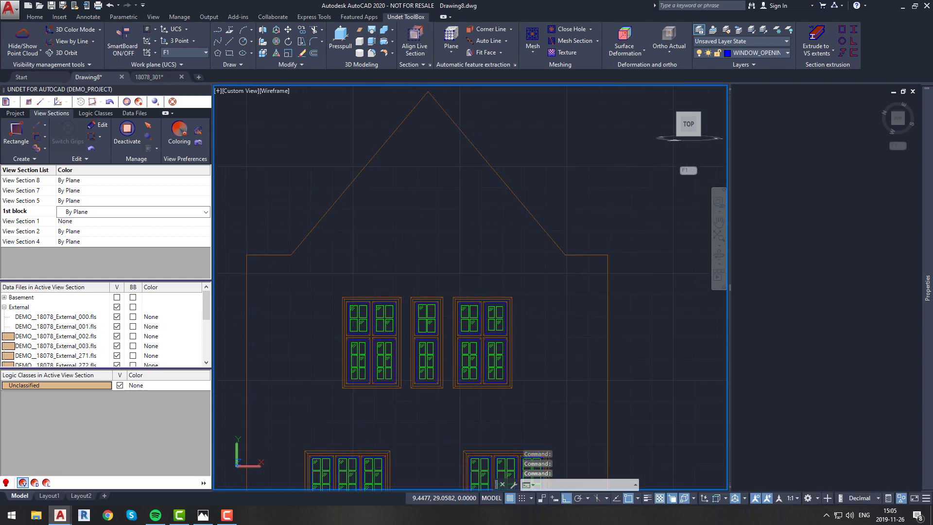
{"action": "scroll", "coordinate": [461, 255], "scroll_direction": "down", "scroll_amount": 4}
{"action": "middle_click_drag", "start_coordinate": [465, 313], "coordinate": [464, 293]}
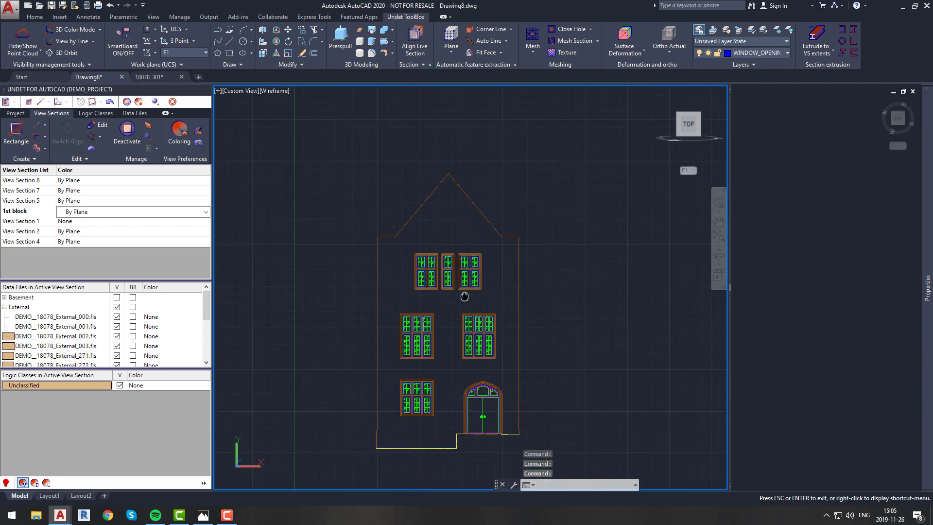
Step: Show the point cloud again and create a rectangular view section around the gable and its finial
{"action": "left_click", "coordinate": [15, 43]}
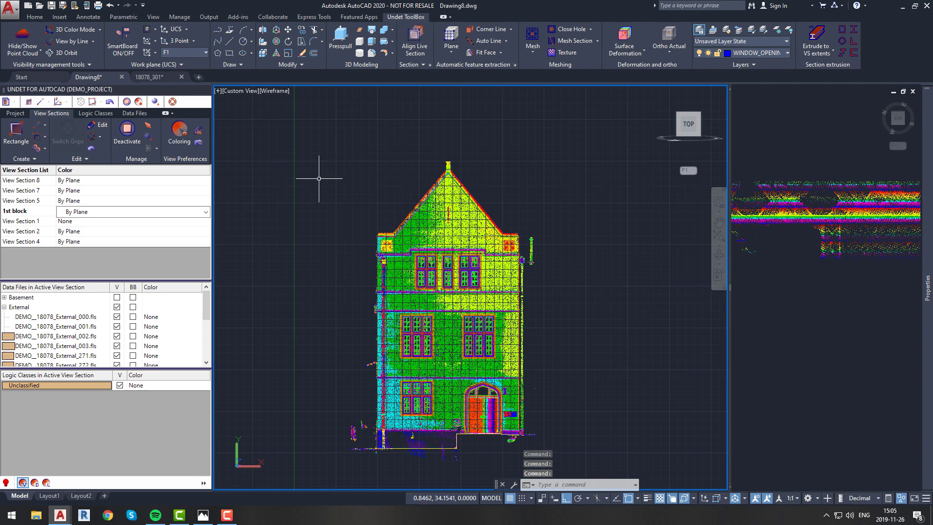
{"action": "scroll", "coordinate": [479, 208], "scroll_direction": "up", "scroll_amount": 5}
{"action": "middle_click_drag", "start_coordinate": [479, 208], "coordinate": [477, 299]}
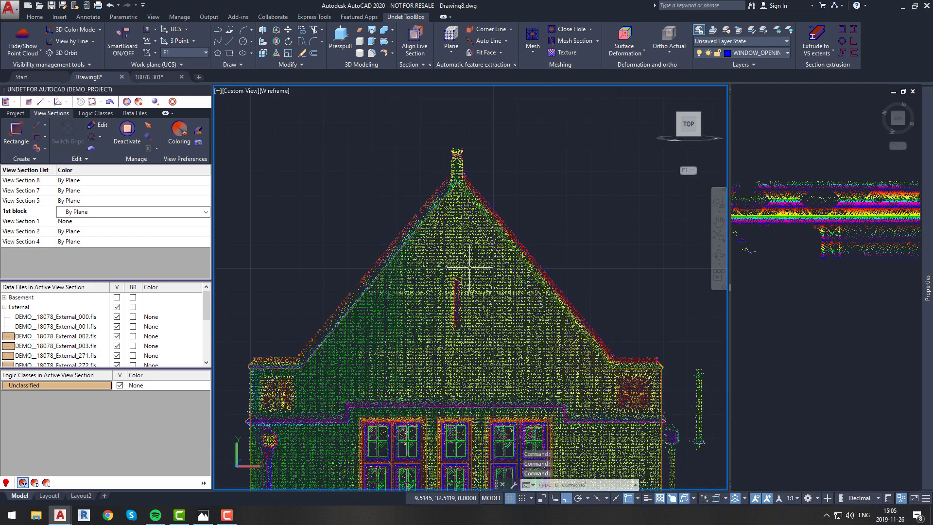
{"action": "left_click", "coordinate": [38, 136]}
{"action": "left_click", "coordinate": [670, 395]}
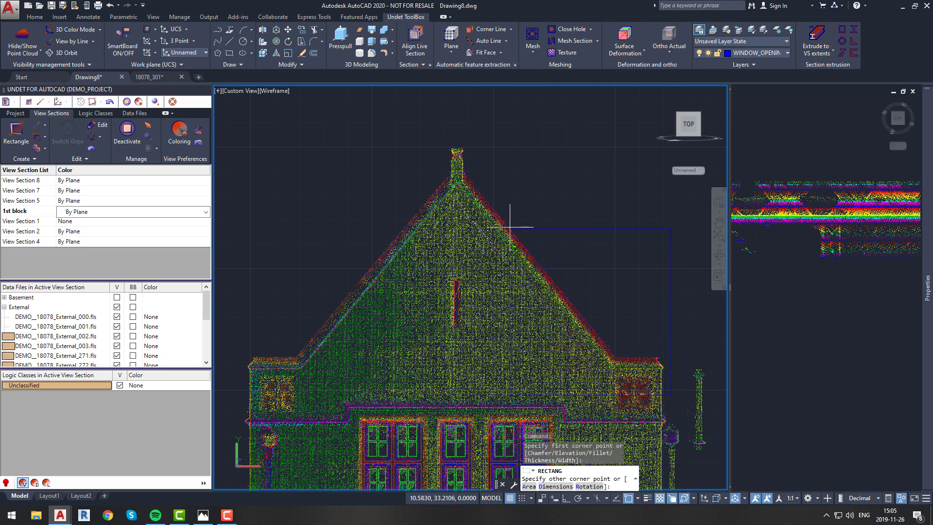
{"action": "left_click", "coordinate": [236, 127]}
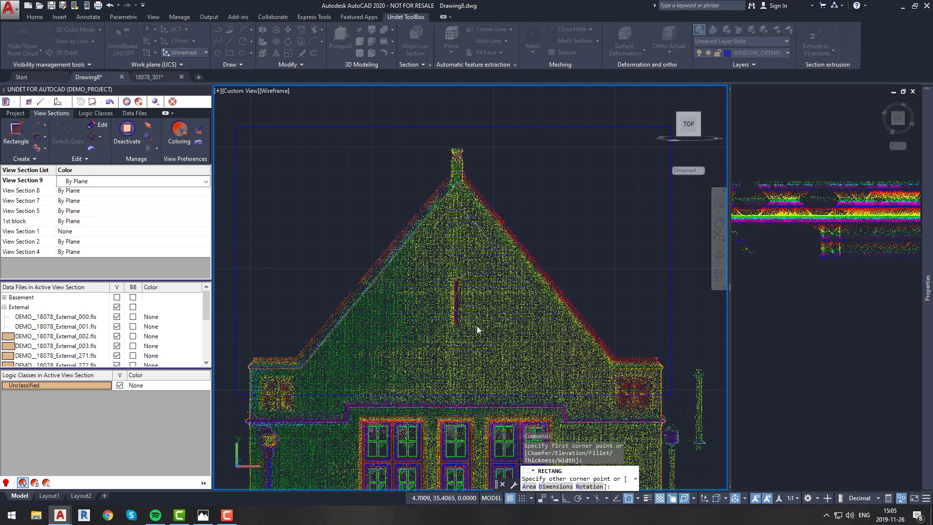
{"action": "left_click", "coordinate": [496, 278]}
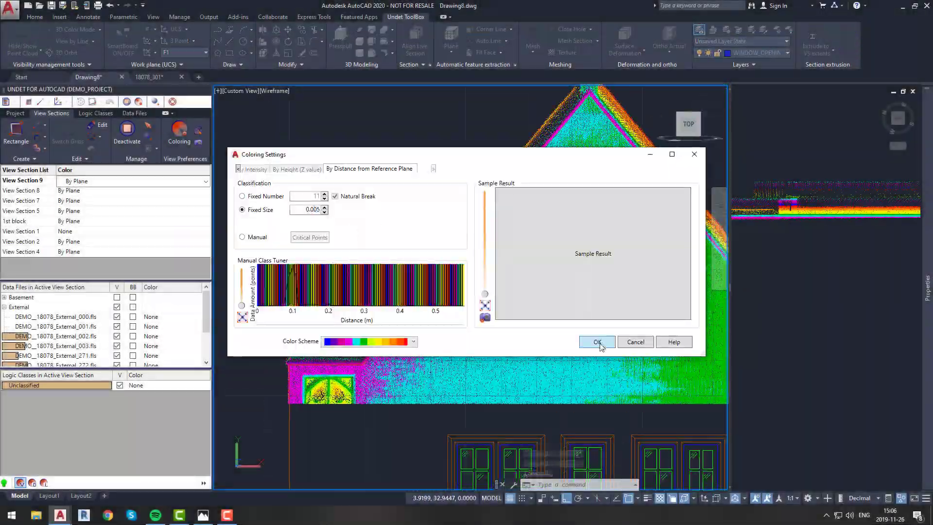
Step: Color the gable section by distance from the reference plane with fixed size 0.005 and make ROOF_DETAIL the current layer
{"action": "left_click", "coordinate": [597, 342]}
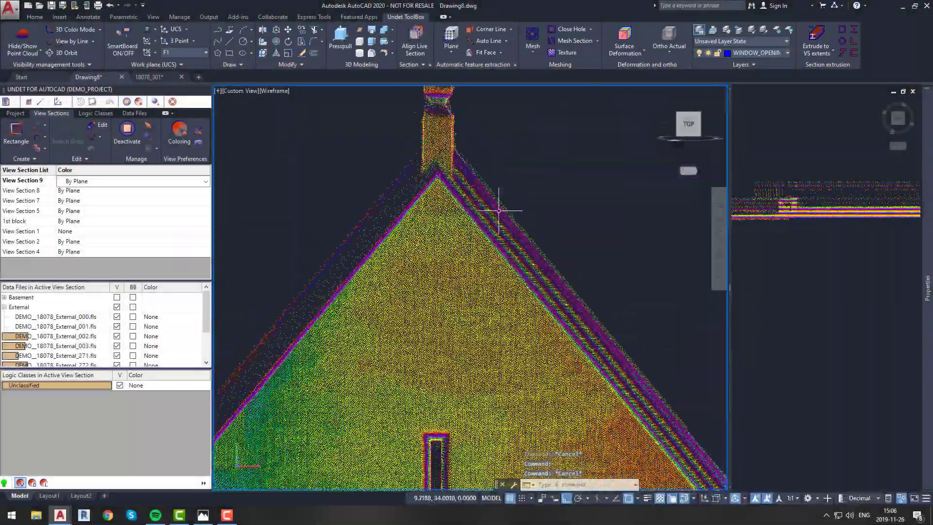
{"action": "left_click", "coordinate": [787, 52]}
{"action": "left_click", "coordinate": [751, 275]}
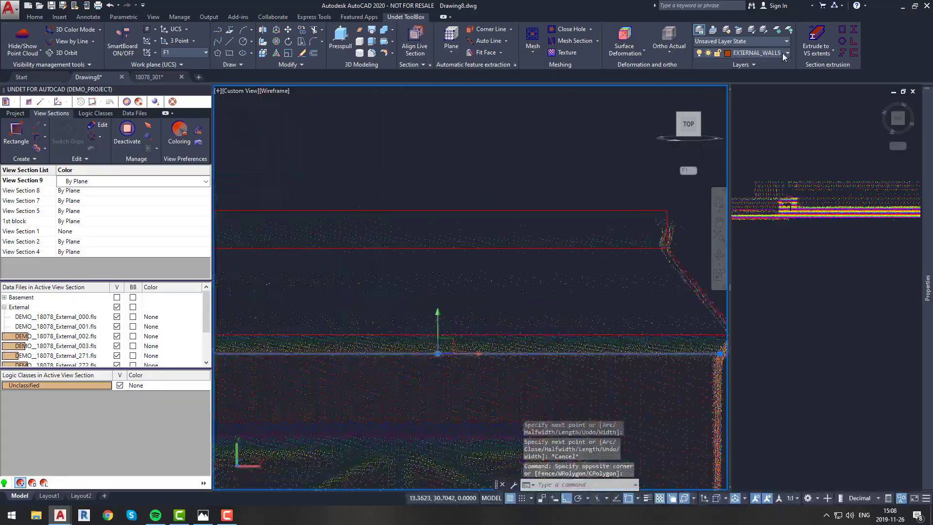
{"action": "left_click", "coordinate": [348, 304]}
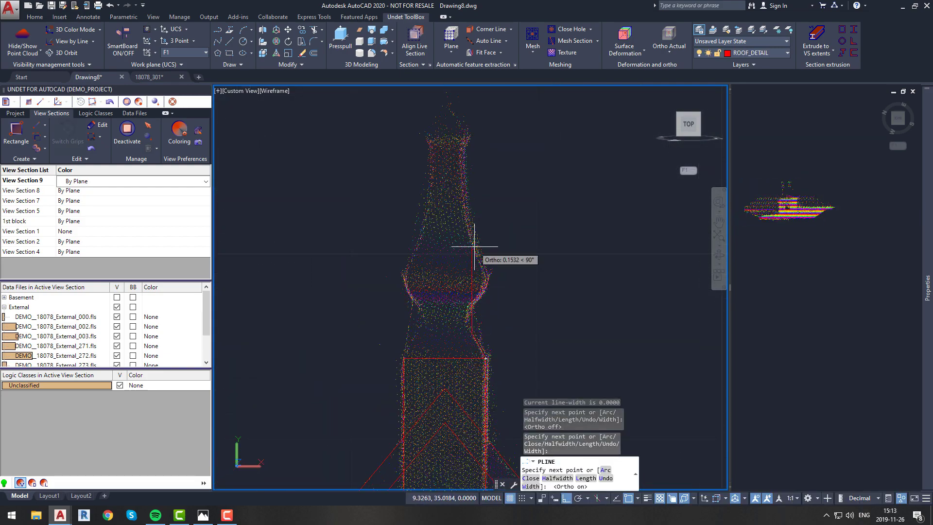
Step: Shape the gable finial's side polyline with arcs along the scanned bulge and neck, and trim the overlapping roof lines
{"action": "key", "text": "Escape"}
{"action": "scroll", "coordinate": [473, 340], "scroll_direction": "up", "scroll_amount": 5}
{"action": "left_click", "coordinate": [470, 297]}
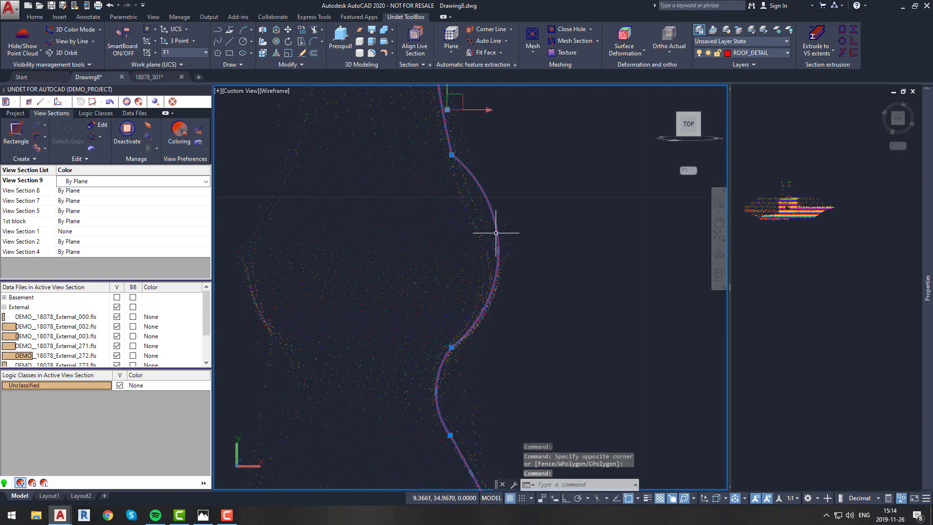
{"action": "key", "text": "Escape"}
{"action": "scroll", "coordinate": [494, 275], "scroll_direction": "down", "scroll_amount": 5}
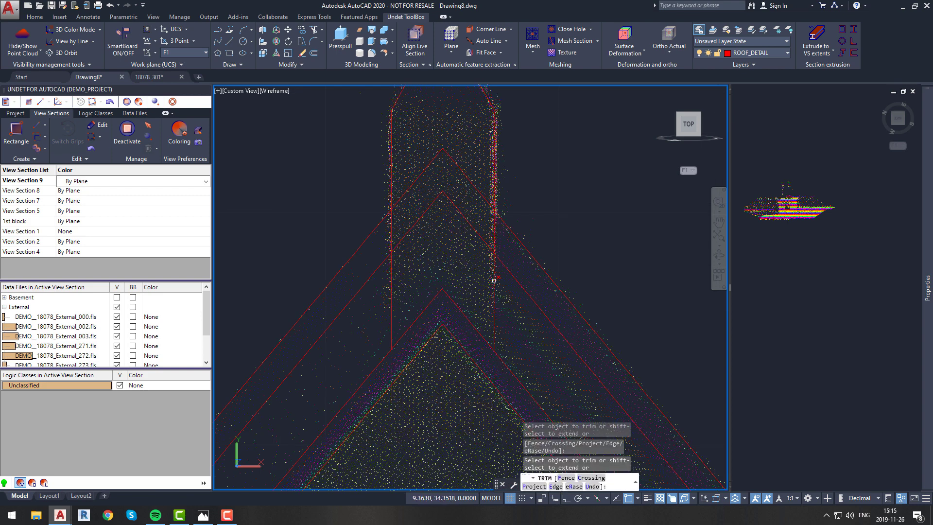
{"action": "scroll", "coordinate": [493, 281], "scroll_direction": "down", "scroll_amount": 5}
{"action": "middle_click_drag", "start_coordinate": [449, 258], "coordinate": [500, 313], "text": "shift"}
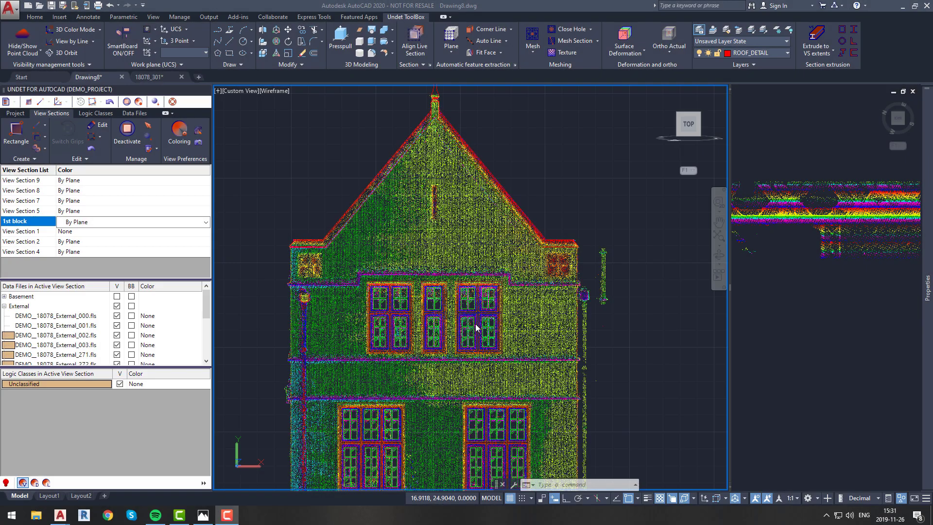
Step: Trace the end profile of the string course above the first-floor windows with a polyline starting on the wall edge
{"action": "scroll", "coordinate": [486, 272], "scroll_direction": "up", "scroll_amount": 5}
{"action": "scroll", "coordinate": [417, 246], "scroll_direction": "down", "scroll_amount": 2}
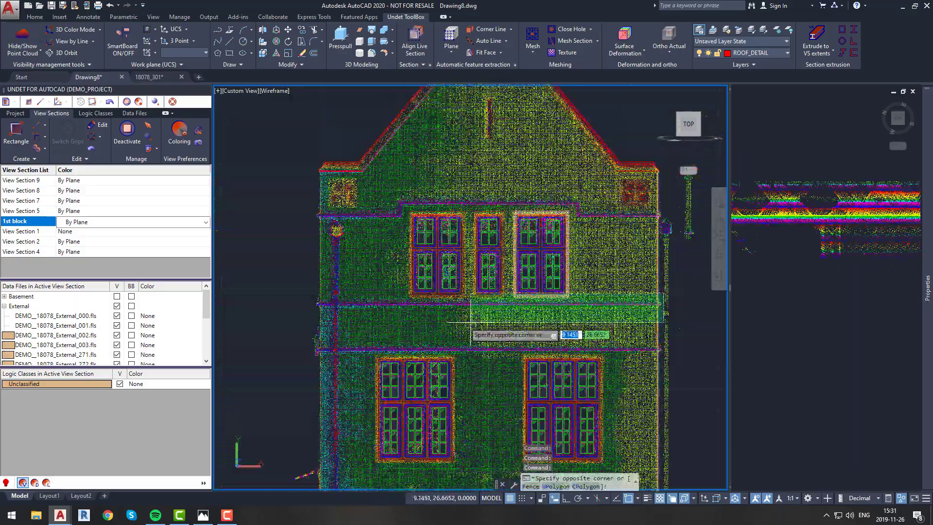
{"action": "scroll", "coordinate": [479, 320], "scroll_direction": "down", "scroll_amount": 3}
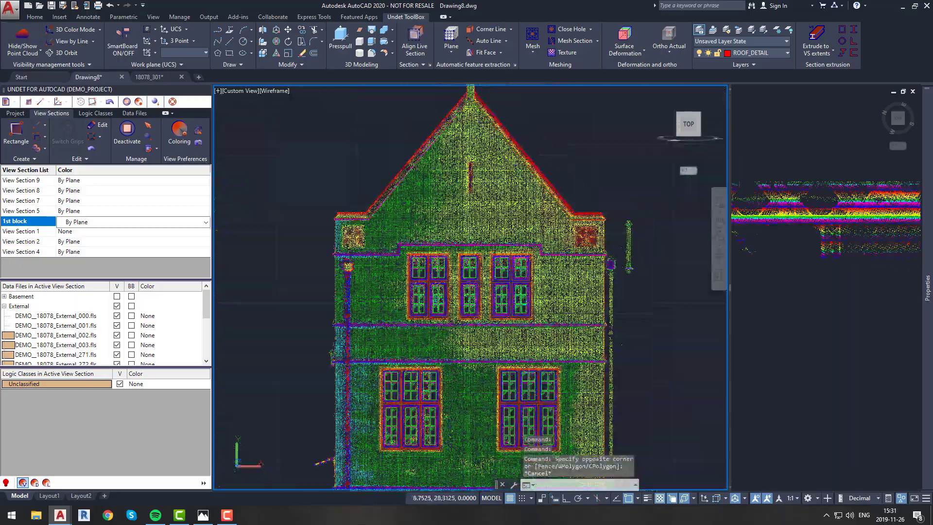
{"action": "scroll", "coordinate": [479, 321], "scroll_direction": "up", "scroll_amount": 4}
{"action": "scroll", "coordinate": [479, 321], "scroll_direction": "down", "scroll_amount": 2}
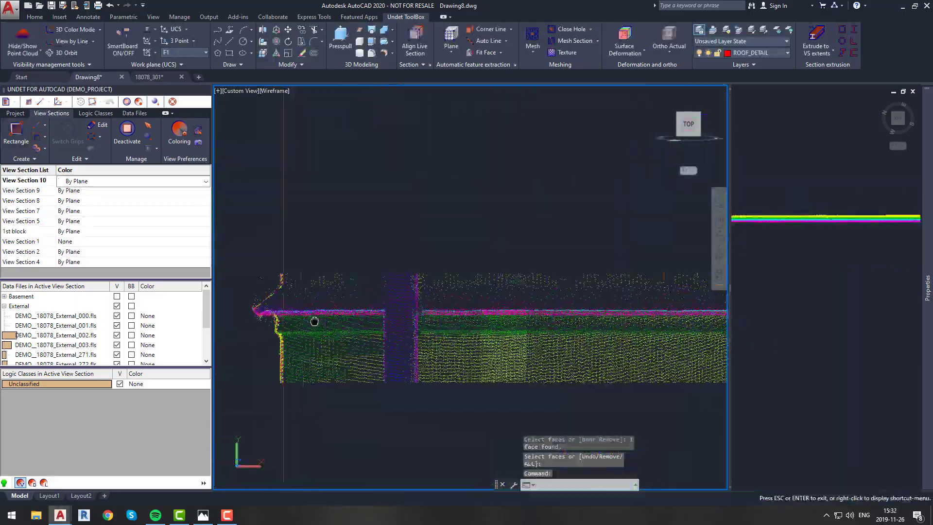
{"action": "type", "text": "pl"}
{"action": "key", "text": "Return"}
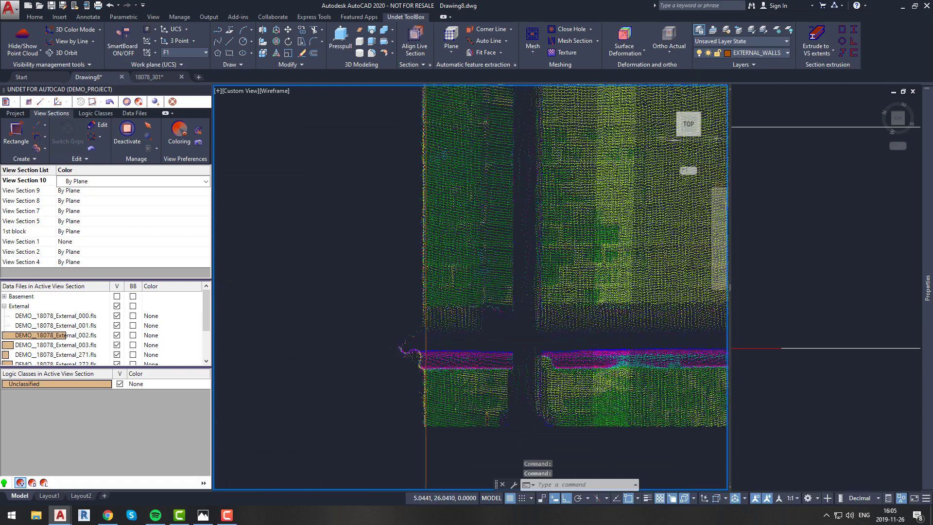
{"action": "right_click", "coordinate": [447, 262], "text": "shift"}
{"action": "left_click", "coordinate": [476, 389]}
{"action": "left_click", "coordinate": [491, 264]}
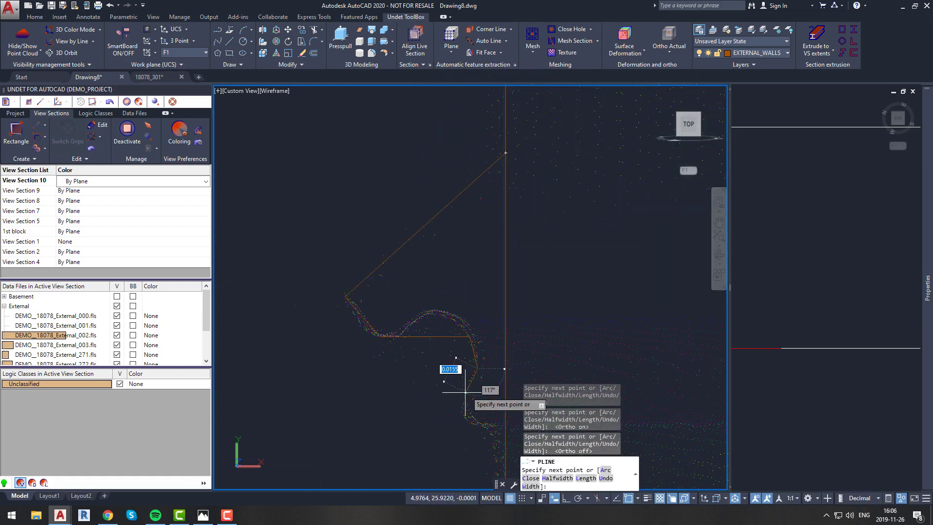
{"action": "key", "text": "F8"}
{"action": "scroll", "coordinate": [498, 426], "scroll_direction": "down", "scroll_amount": 5}
{"action": "left_click", "coordinate": [464, 392]}
{"action": "key", "text": "Return"}
Step: Draw horizontal lines from the string course profile's corners and convert the profile's upper curved segment to an arc
{"action": "key", "text": "Return"}
{"action": "left_click", "coordinate": [352, 348]}
{"action": "left_click", "coordinate": [634, 347]}
{"action": "left_click", "coordinate": [570, 313]}
{"action": "key", "text": "Escape"}
{"action": "left_click", "coordinate": [498, 357]}
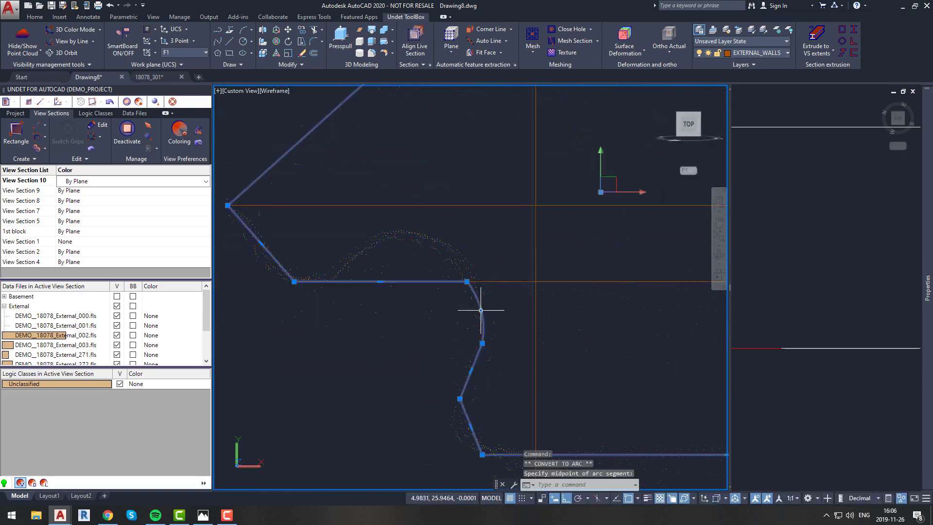
{"action": "scroll", "coordinate": [490, 301], "scroll_direction": "up", "scroll_amount": 5}
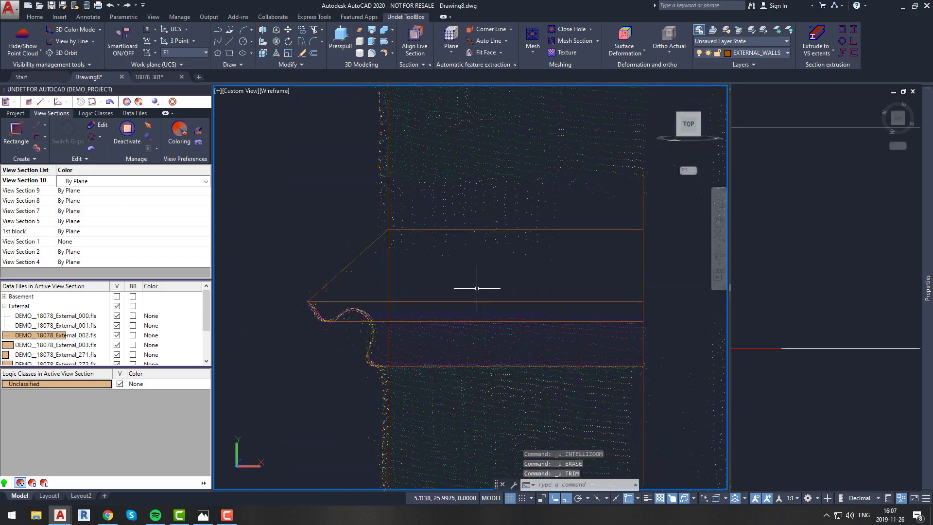
Step: Finish trimming the string course lines and copy the vertical line beside the downpipe
{"action": "key", "text": "Escape"}
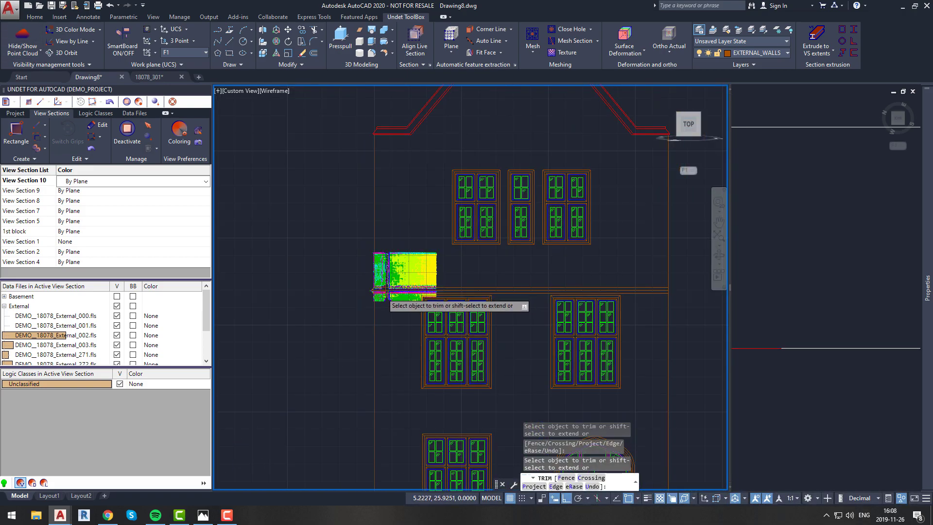
{"action": "scroll", "coordinate": [387, 288], "scroll_direction": "down", "scroll_amount": 1}
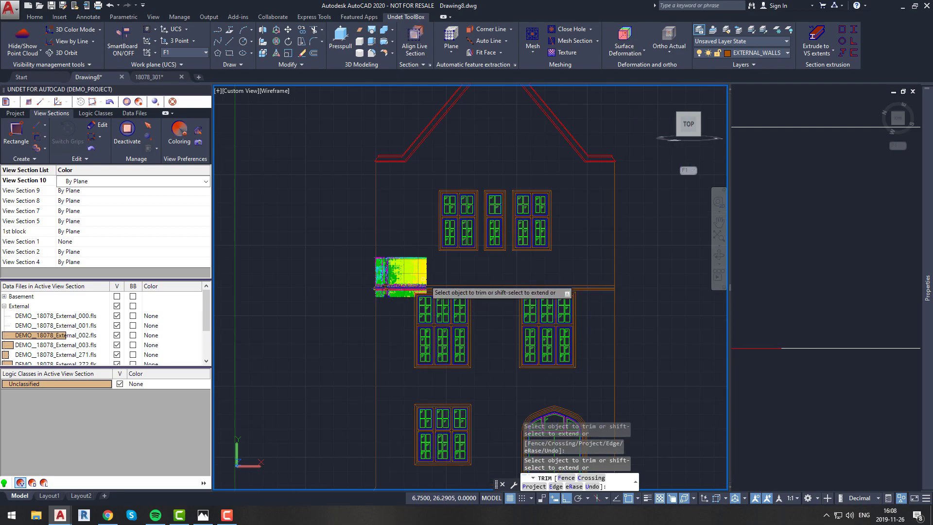
{"action": "right_click", "coordinate": [434, 261]}
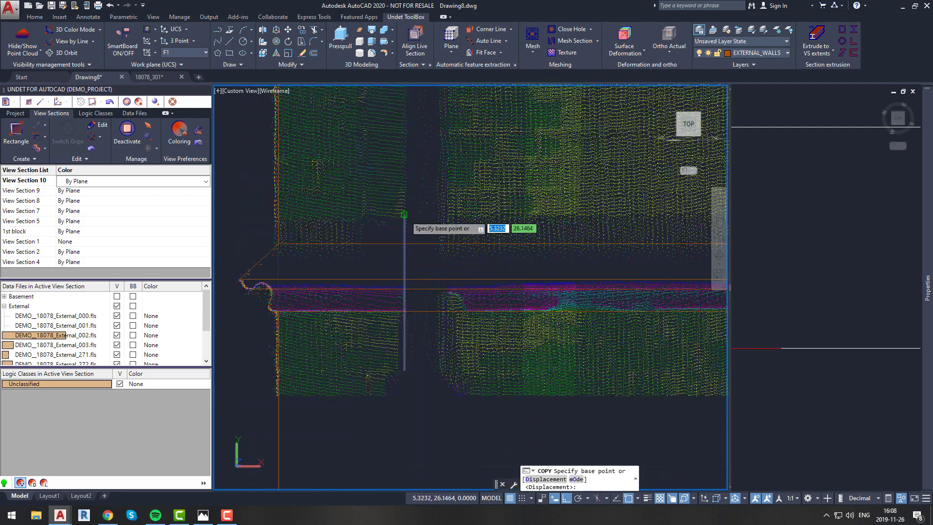
{"action": "left_click", "coordinate": [403, 214]}
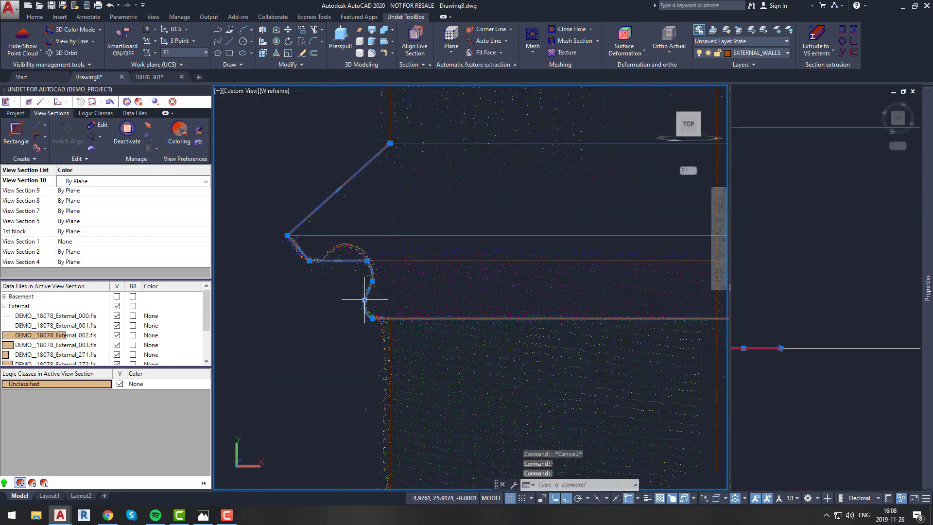
Step: Adjust the segments of the string course's end profile to follow the scanned molding
{"action": "key", "text": "Escape"}
{"action": "left_click", "coordinate": [395, 319]}
{"action": "left_click", "coordinate": [395, 318]}
{"action": "scroll", "coordinate": [336, 271], "scroll_direction": "down", "scroll_amount": 2}
{"action": "left_click", "coordinate": [371, 302]}
{"action": "left_click", "coordinate": [358, 293]}
{"action": "right_click", "coordinate": [395, 282]}
{"action": "left_click", "coordinate": [441, 130]}
{"action": "left_click", "coordinate": [373, 304]}
Step: Mirror the string course's end profile about a vertical axis
{"action": "scroll", "coordinate": [631, 340], "scroll_direction": "up", "scroll_amount": 3}
{"action": "left_click", "coordinate": [578, 271]}
{"action": "type", "text": "mi"}
{"action": "left_click", "coordinate": [465, 316]}
{"action": "left_click", "coordinate": [465, 202]}
{"action": "left_click", "coordinate": [489, 228]}
{"action": "left_click", "coordinate": [433, 277]}
{"action": "left_click", "coordinate": [434, 288]}
{"action": "scroll", "coordinate": [453, 313], "scroll_direction": "down", "scroll_amount": 3}
Step: Toggle the point cloud's visibility and edit the active view section over the facade
{"action": "left_click", "coordinate": [23, 41]}
{"action": "left_click", "coordinate": [404, 377]}
{"action": "key", "text": "Escape"}
{"action": "scroll", "coordinate": [388, 232], "scroll_direction": "down", "scroll_amount": 5}
{"action": "left_click", "coordinate": [98, 125]}
{"action": "left_click", "coordinate": [408, 231]}
{"action": "scroll", "coordinate": [602, 236], "scroll_direction": "up", "scroll_amount": 6}
{"action": "left_click", "coordinate": [587, 236]}
{"action": "scroll", "coordinate": [531, 219], "scroll_direction": "down", "scroll_amount": 8}
{"action": "left_click", "coordinate": [500, 203]}
{"action": "left_click", "coordinate": [389, 202]}
{"action": "key", "text": "Escape"}
{"action": "scroll", "coordinate": [593, 222], "scroll_direction": "down", "scroll_amount": 4}
{"action": "scroll", "coordinate": [374, 229], "scroll_direction": "up", "scroll_amount": 5}
{"action": "scroll", "coordinate": [600, 266], "scroll_direction": "down", "scroll_amount": 2}
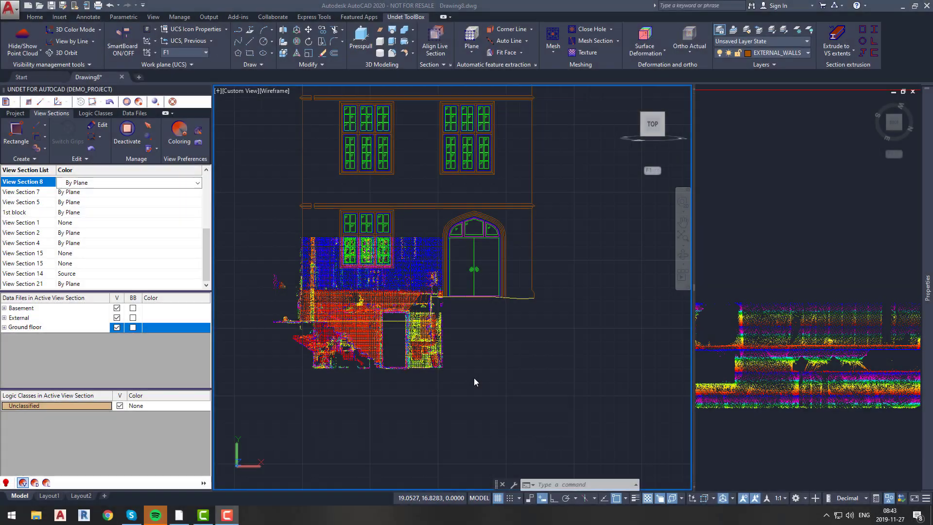
Step: Erase the ground line running beneath the arched door from the basement area to the facade's corner
{"action": "left_click", "coordinate": [476, 368]}
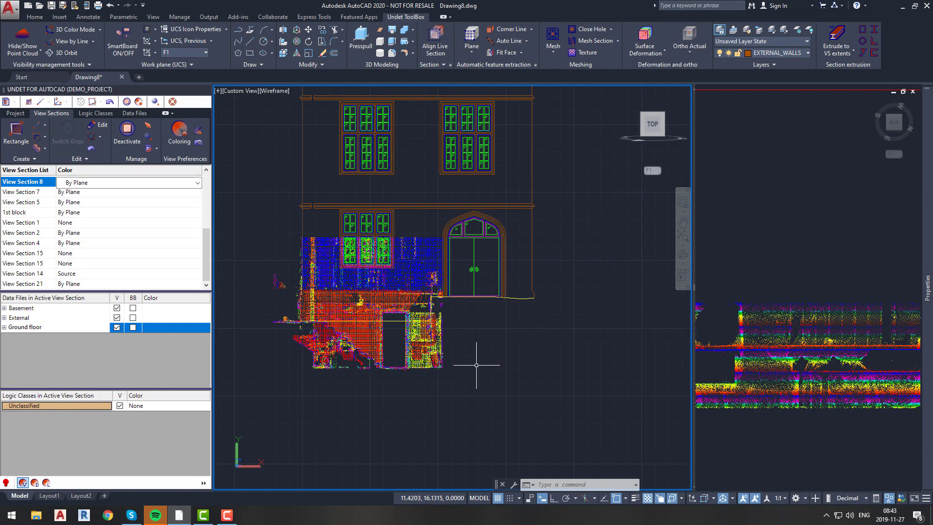
{"action": "scroll", "coordinate": [412, 332], "scroll_direction": "up", "scroll_amount": 6}
{"action": "scroll", "coordinate": [433, 301], "scroll_direction": "down", "scroll_amount": 4}
{"action": "scroll", "coordinate": [431, 306], "scroll_direction": "up", "scroll_amount": 3}
{"action": "left_click", "coordinate": [431, 306]}
{"action": "left_click", "coordinate": [411, 273]}
{"action": "scroll", "coordinate": [414, 277], "scroll_direction": "down", "scroll_amount": 4}
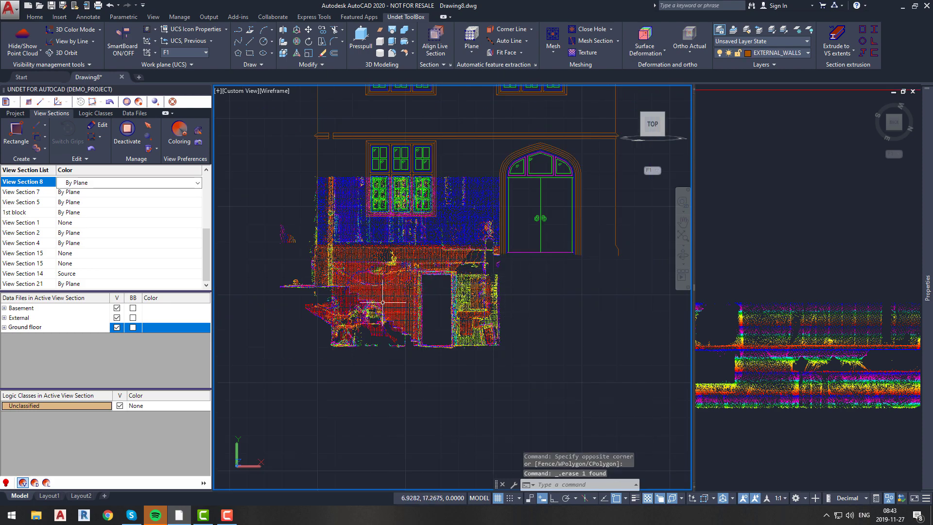
Step: Expand the External and Basement data files and display the scan locations of all Basement scans
{"action": "scroll", "coordinate": [374, 303], "scroll_direction": "up", "scroll_amount": 5}
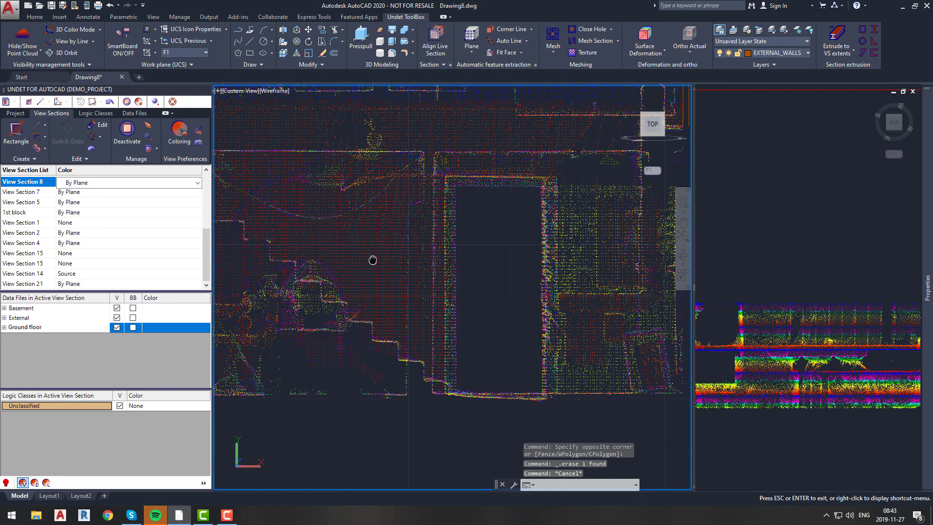
{"action": "middle_click_drag", "start_coordinate": [372, 260], "coordinate": [375, 267]}
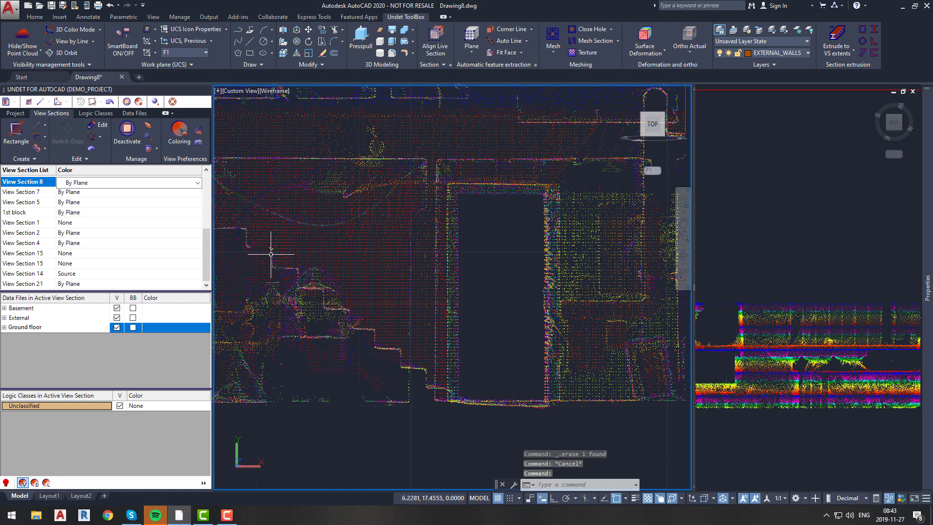
{"action": "left_click", "coordinate": [14, 318]}
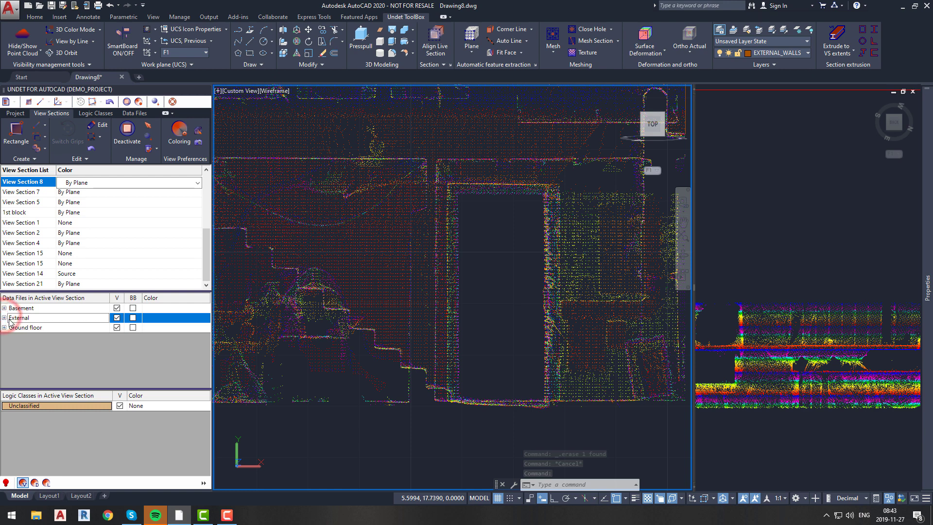
{"action": "double_click", "coordinate": [10, 320]}
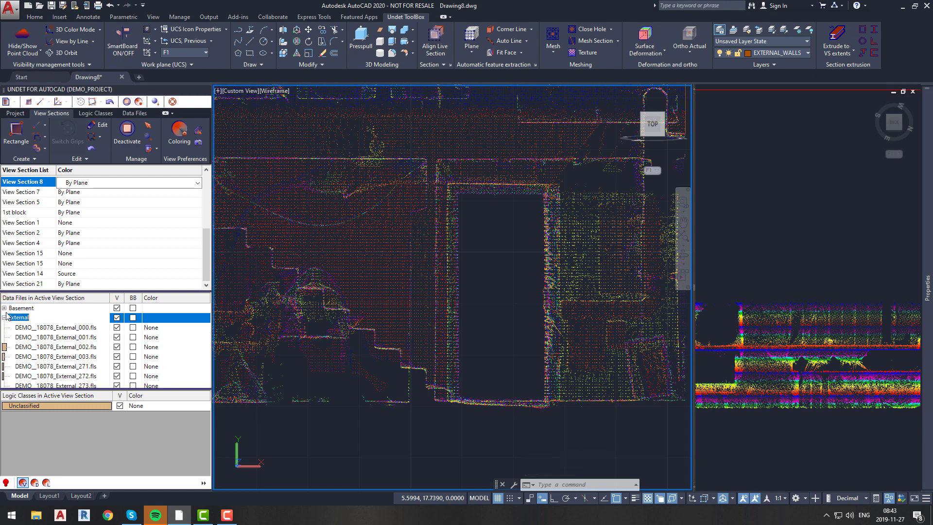
{"action": "left_click", "coordinate": [5, 309]}
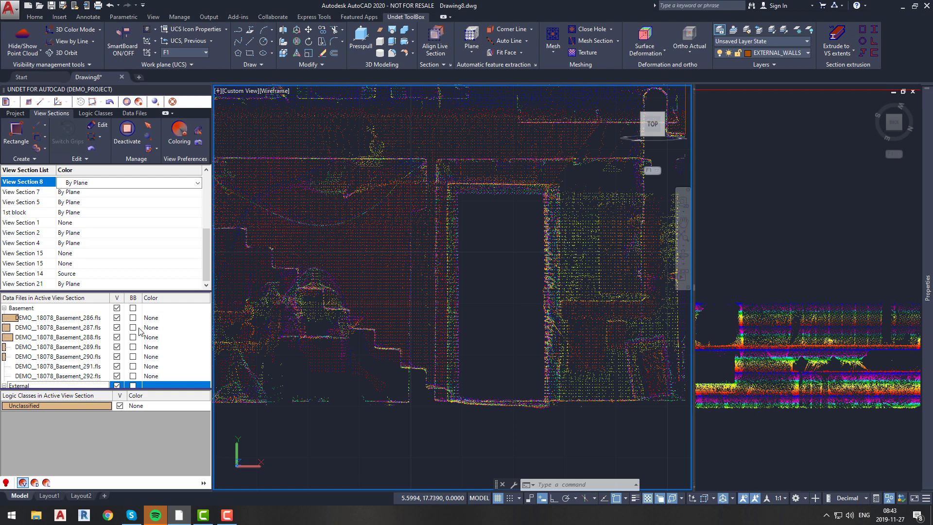
{"action": "left_click", "coordinate": [133, 308]}
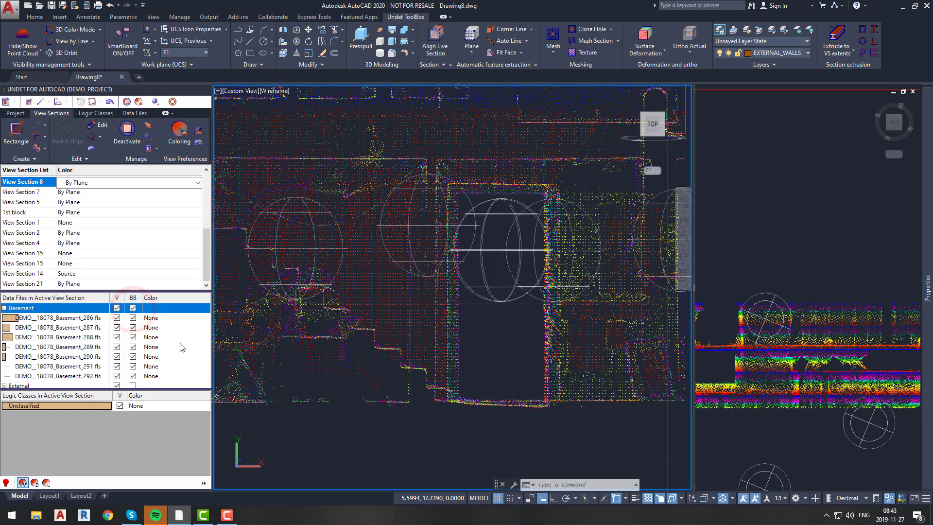
Step: Identify which Basement scan was taken at the basement door
{"action": "left_click", "coordinate": [768, 351]}
{"action": "scroll", "coordinate": [768, 350], "scroll_direction": "down", "scroll_amount": 4}
{"action": "scroll", "coordinate": [773, 355], "scroll_direction": "up", "scroll_amount": 3}
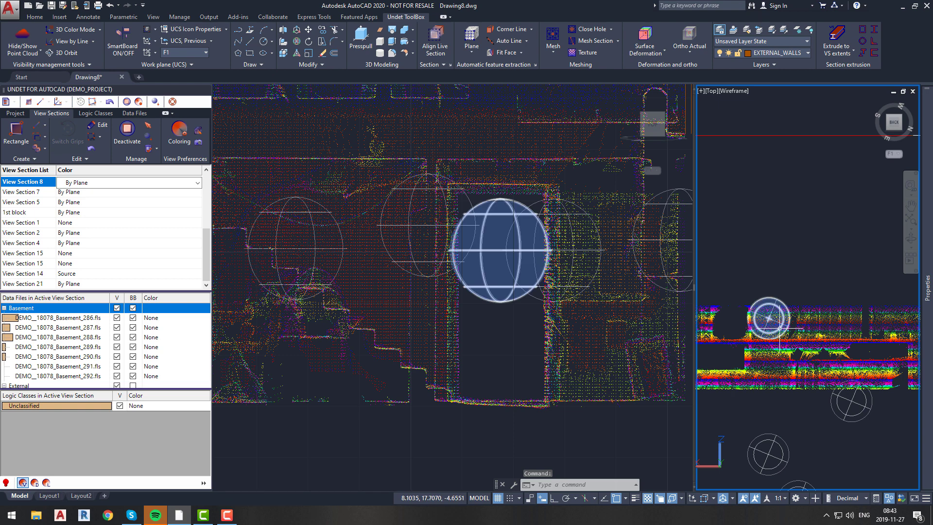
{"action": "mouse_move", "coordinate": [779, 328]}
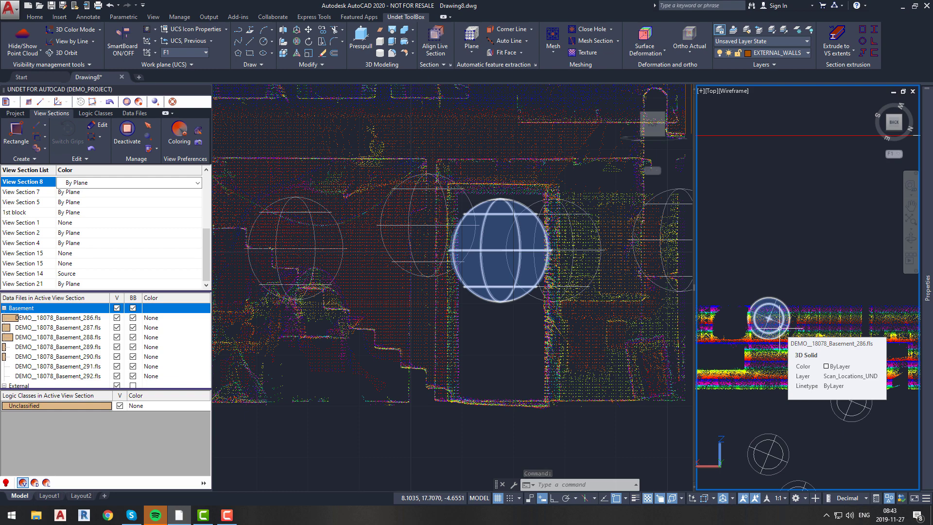
Step: Hide the scan locations and show only scan DEMO__18078_Basement_286.fls, with all other Basement and External scans turned off
{"action": "left_click", "coordinate": [483, 330]}
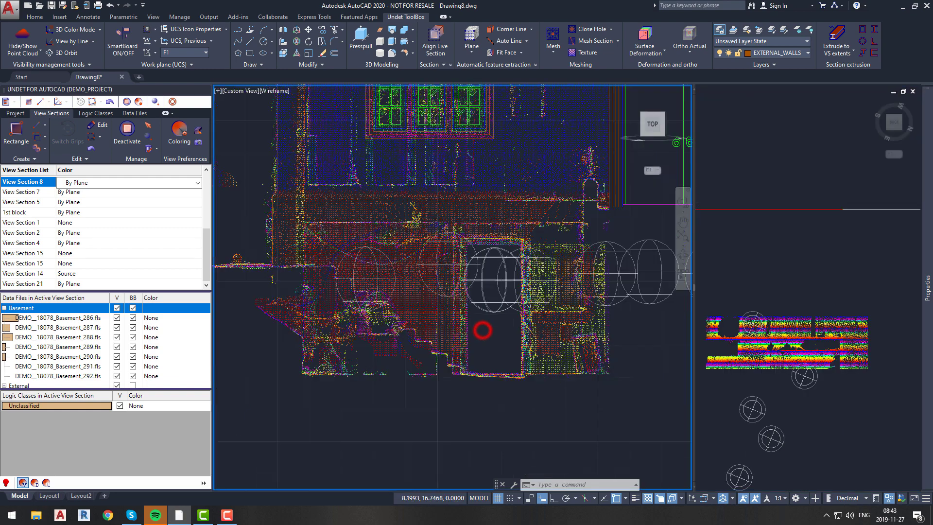
{"action": "left_click", "coordinate": [116, 307]}
{"action": "left_click", "coordinate": [83, 319]}
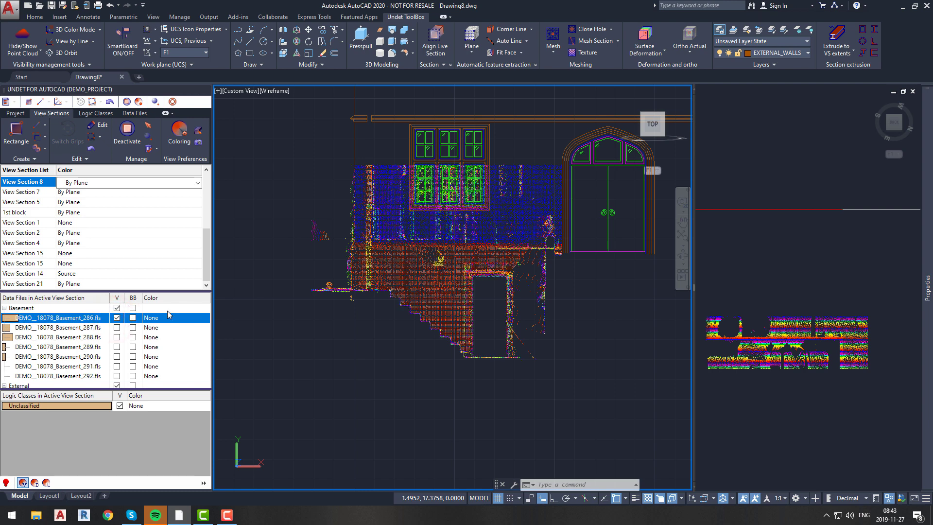
{"action": "left_click", "coordinate": [4, 308]}
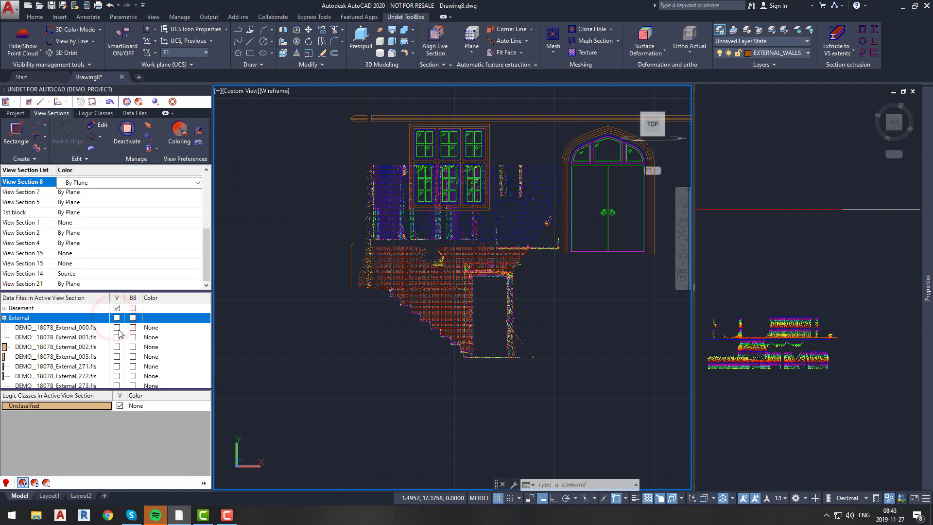
{"action": "left_click", "coordinate": [429, 300]}
{"action": "scroll", "coordinate": [483, 299], "scroll_direction": "up", "scroll_amount": 3}
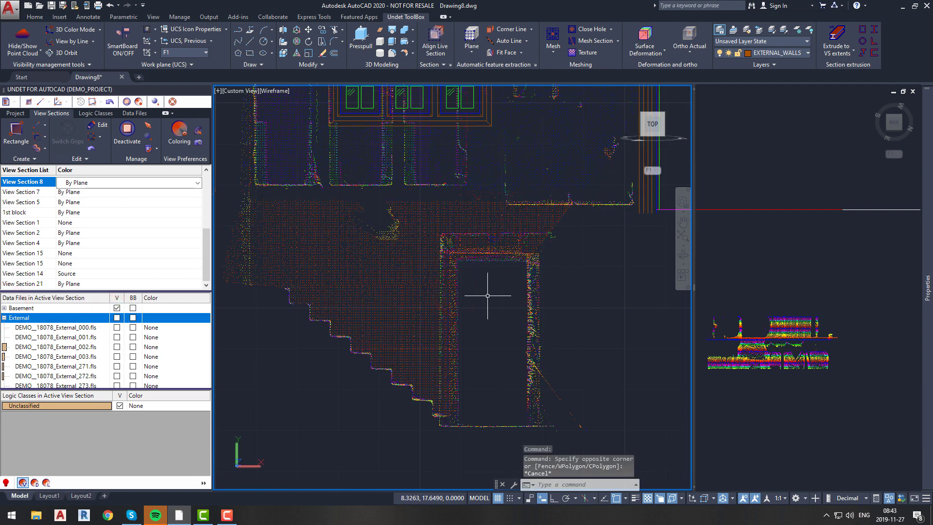
{"action": "middle_click_drag", "start_coordinate": [490, 327], "coordinate": [440, 291]}
{"action": "scroll", "coordinate": [483, 288], "scroll_direction": "up", "scroll_amount": 2}
{"action": "key", "text": "Escape"}
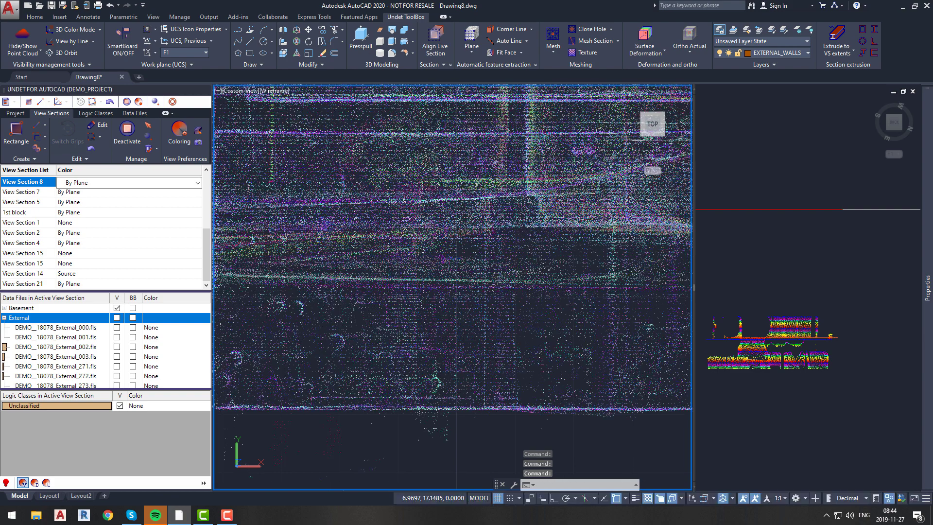
{"action": "scroll", "coordinate": [560, 258], "scroll_direction": "down", "scroll_amount": 3}
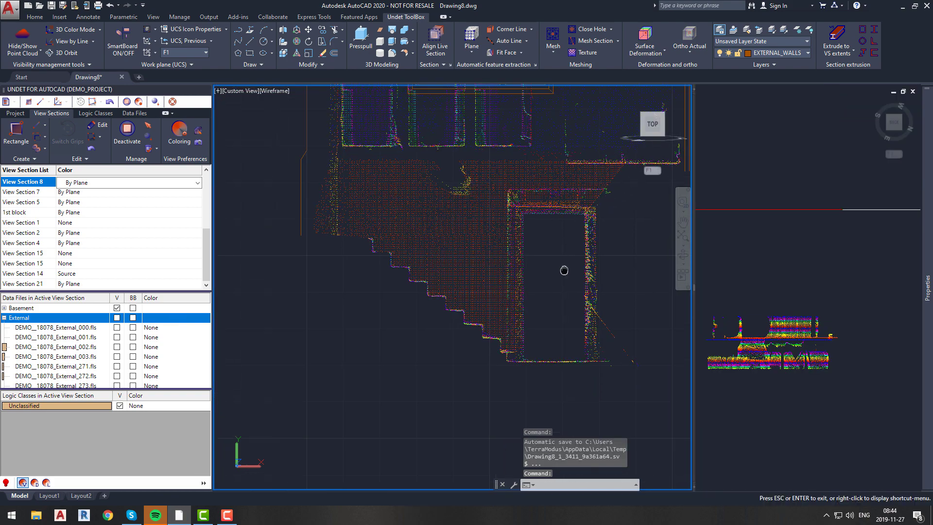
Step: Make STAIRS_STEPS the current layer and trace the upper steps' treads and risers with an orthogonal polyline
{"action": "left_click", "coordinate": [807, 52]}
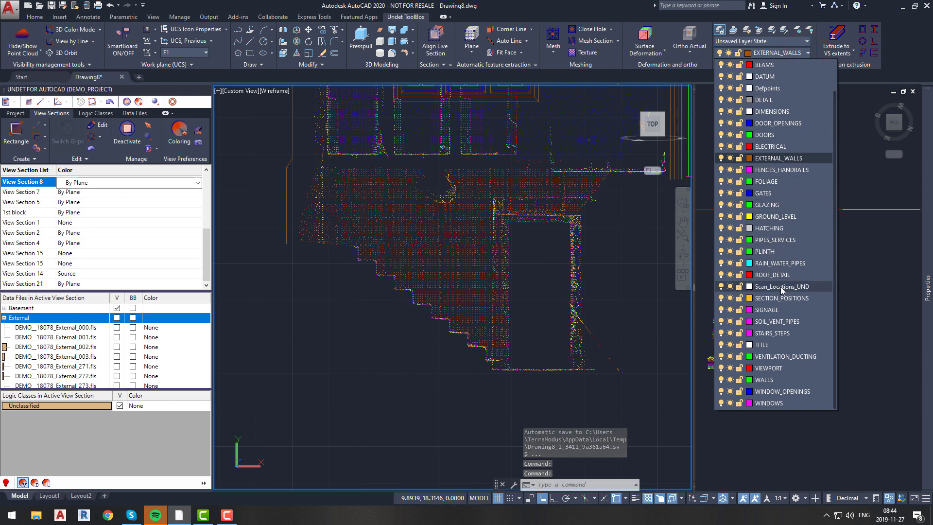
{"action": "left_click", "coordinate": [772, 333]}
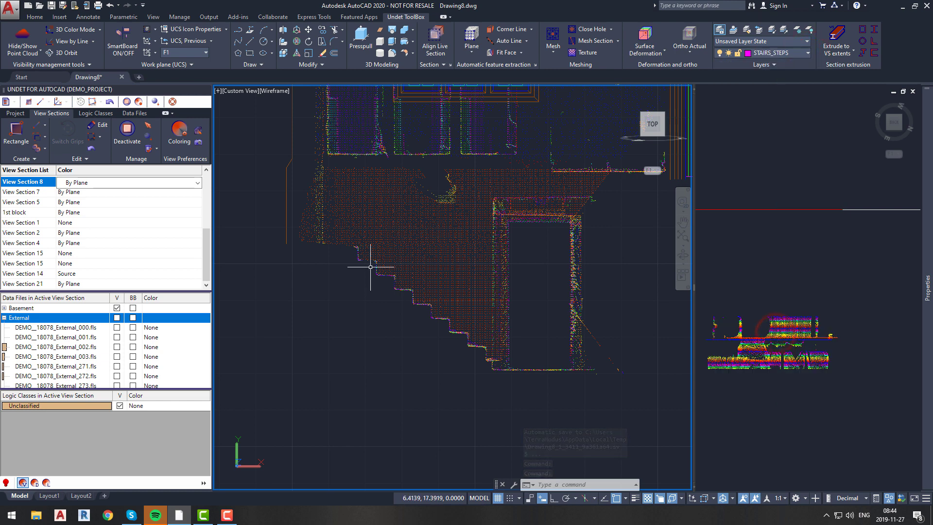
{"action": "left_click", "coordinate": [357, 261]}
{"action": "scroll", "coordinate": [351, 240], "scroll_direction": "up", "scroll_amount": 3}
{"action": "key", "text": "Escape"}
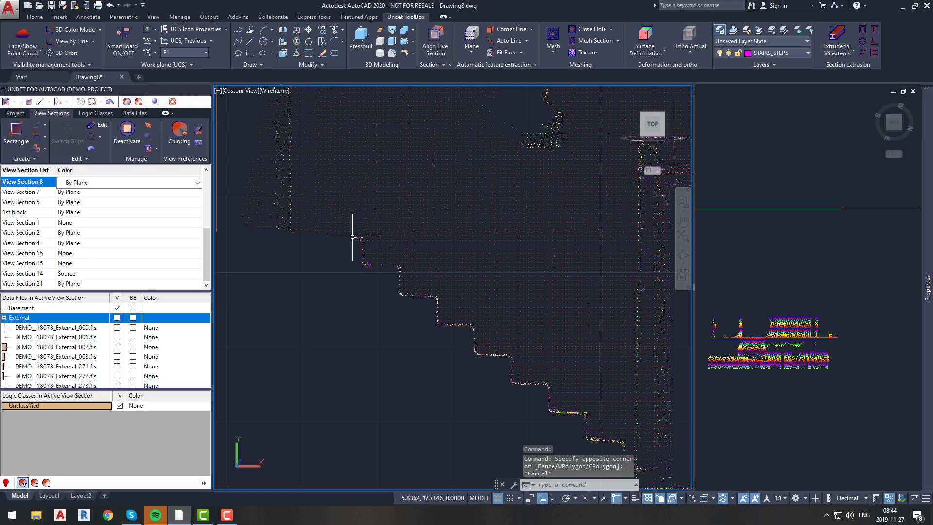
{"action": "type", "text": "pl"}
{"action": "key", "text": "Return"}
{"action": "left_click", "coordinate": [362, 237]}
{"action": "left_click", "coordinate": [362, 264]}
{"action": "left_click", "coordinate": [399, 266]}
{"action": "left_click", "coordinate": [400, 295]}
{"action": "left_click", "coordinate": [437, 295]}
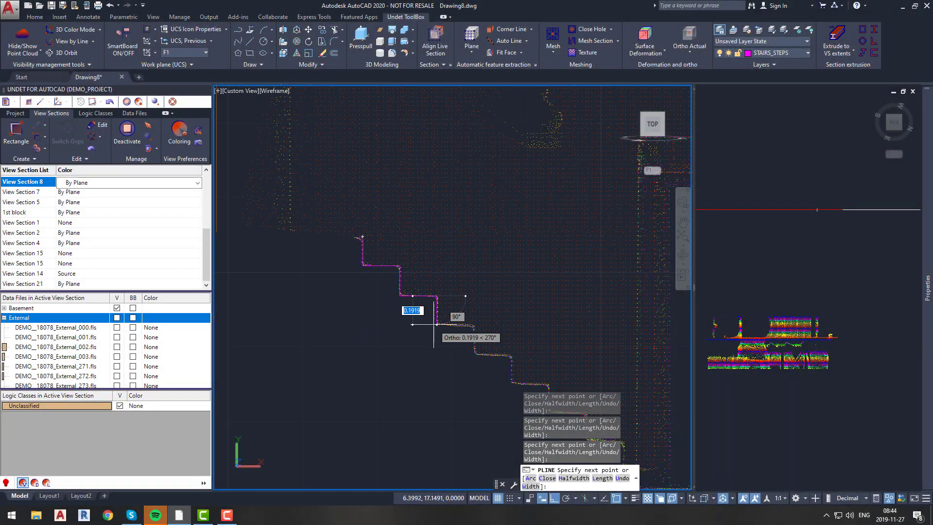
{"action": "left_click", "coordinate": [474, 354]}
{"action": "left_click", "coordinate": [510, 354]}
{"action": "middle_click_drag", "start_coordinate": [511, 355], "coordinate": [464, 286]}
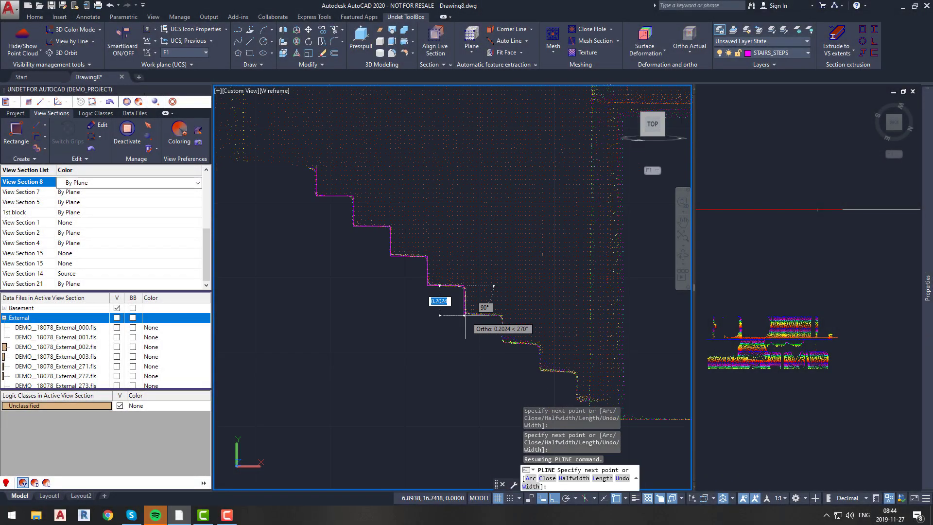
Step: Continue the stair polyline down the remaining scanned steps and end it beside the basement door
{"action": "left_click", "coordinate": [541, 371]}
{"action": "middle_click_drag", "start_coordinate": [540, 374], "coordinate": [470, 279]}
{"action": "left_click", "coordinate": [508, 278]}
{"action": "left_click", "coordinate": [508, 308]}
{"action": "key", "text": "Escape"}
{"action": "scroll", "coordinate": [532, 297], "scroll_direction": "up", "scroll_amount": 1}
{"action": "middle_click_drag", "start_coordinate": [532, 297], "coordinate": [458, 277]}
Step: Turn the External and Basement scans back on and trace the lowest step's tread and riser to the basement floor
{"action": "left_click", "coordinate": [117, 318]}
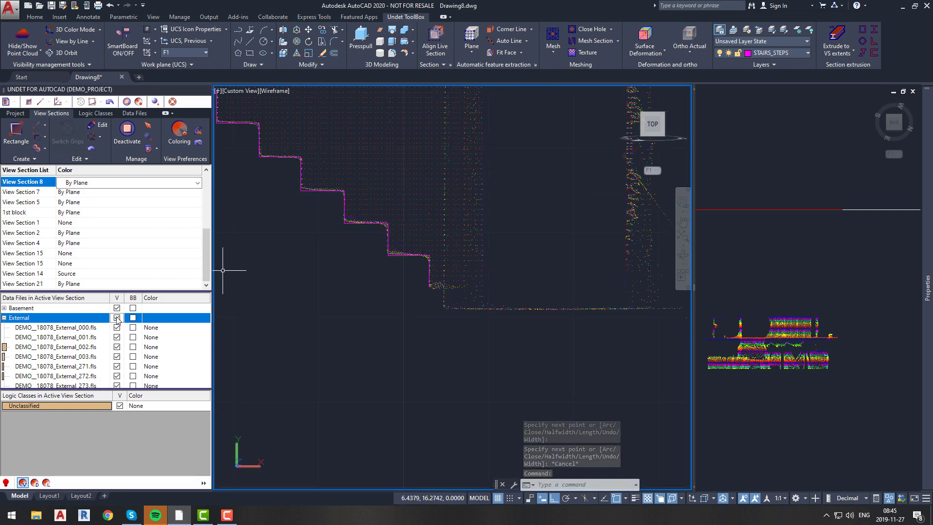
{"action": "left_click", "coordinate": [117, 308]}
{"action": "scroll", "coordinate": [438, 279], "scroll_direction": "up", "scroll_amount": 3}
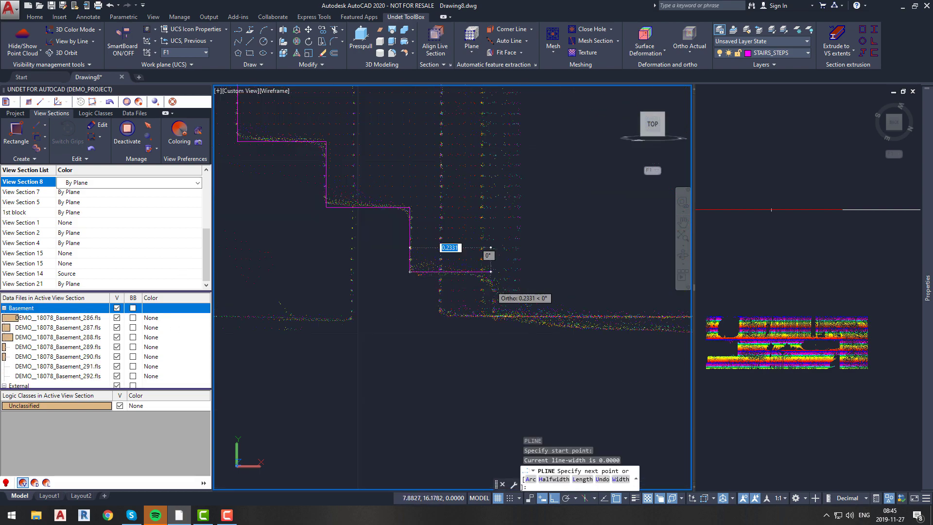
{"action": "scroll", "coordinate": [494, 316], "scroll_direction": "down", "scroll_amount": 4}
{"action": "left_click", "coordinate": [493, 318]}
{"action": "key", "text": "Escape"}
{"action": "left_click", "coordinate": [501, 304]}
{"action": "left_click", "coordinate": [484, 287]}
{"action": "mouse_move", "coordinate": [927, 288]}
{"action": "left_click", "coordinate": [874, 138]}
Step: Trace the scanned basement door opening with a polyline on the DOOR_OPENINGS layer
{"action": "scroll", "coordinate": [493, 293], "scroll_direction": "up", "scroll_amount": 8}
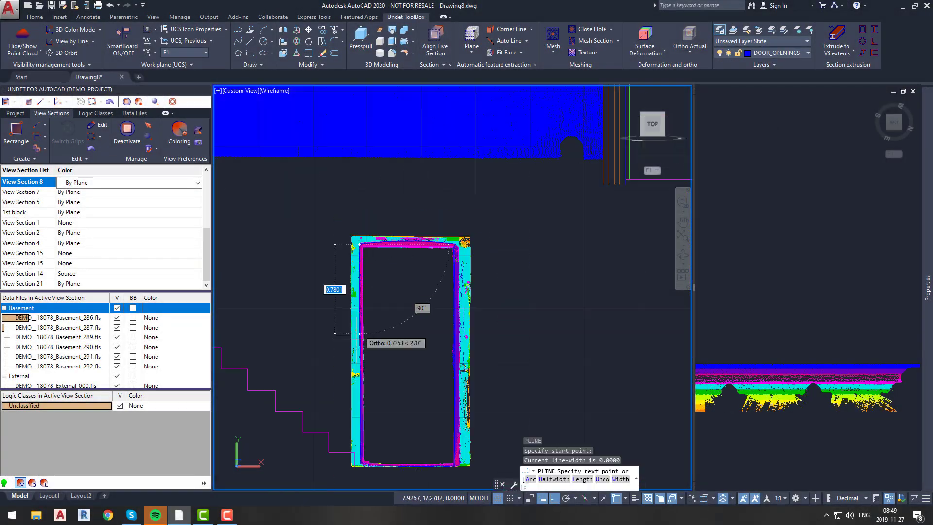
{"action": "scroll", "coordinate": [558, 375], "scroll_direction": "up", "scroll_amount": 5}
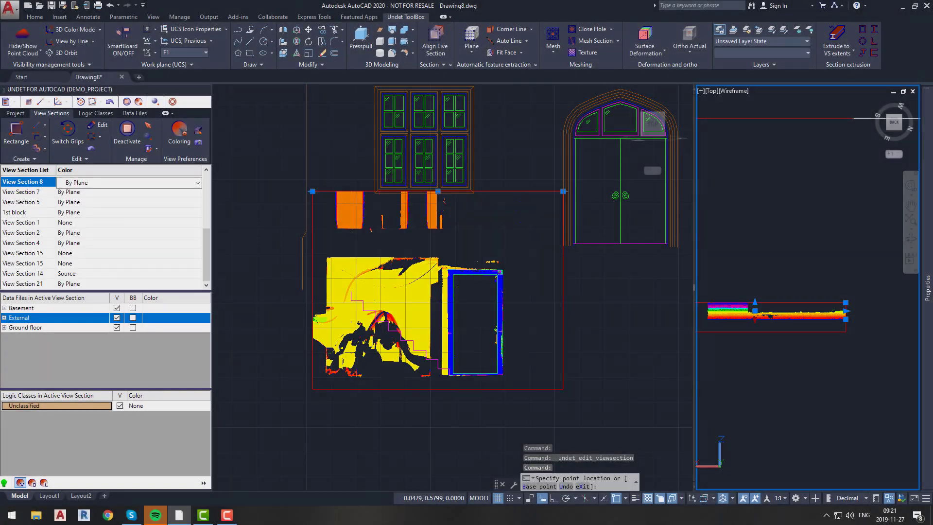
Step: Adjust the view section's depth and trace the side and first chamfer of the wall end beside the arched door on the WALLS layer
{"action": "left_click", "coordinate": [536, 334]}
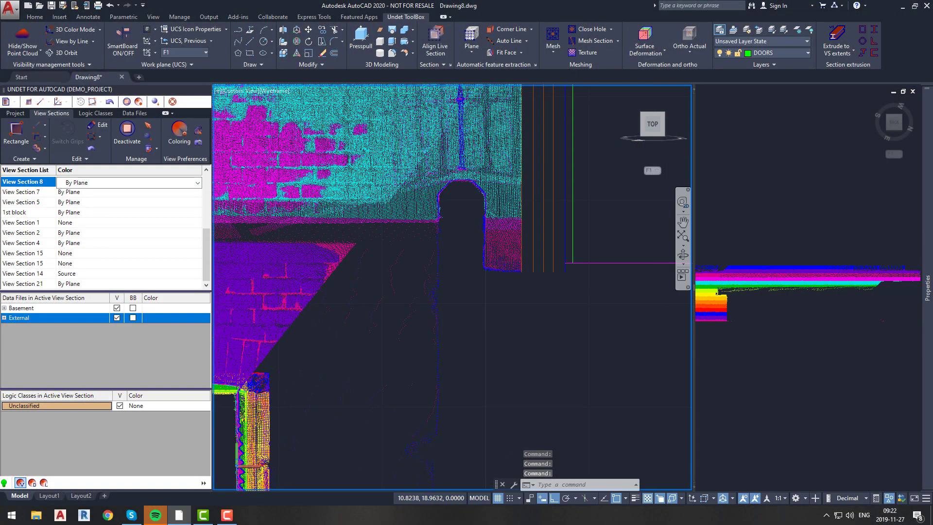
{"action": "left_click", "coordinate": [780, 53]}
{"action": "left_click", "coordinate": [763, 379]}
{"action": "type", "text": "pl"}
{"action": "key", "text": "Return"}
{"action": "left_click", "coordinate": [484, 268]}
{"action": "left_click", "coordinate": [483, 195]}
{"action": "scroll", "coordinate": [477, 190], "scroll_direction": "up", "scroll_amount": 3}
{"action": "left_click", "coordinate": [466, 171]}
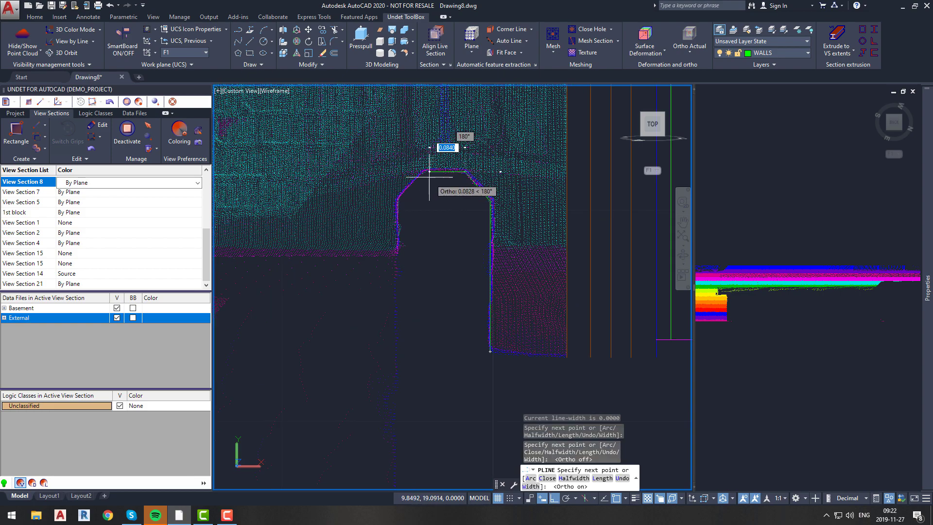
Step: Continue the wall polyline across its flat top, along the opposite chamfer and down to the basement floor
{"action": "left_click", "coordinate": [425, 174]}
{"action": "key", "text": "F8"}
{"action": "left_click", "coordinate": [397, 200]}
{"action": "key", "text": "F8"}
{"action": "scroll", "coordinate": [402, 329], "scroll_direction": "down", "scroll_amount": 3}
{"action": "middle_click_drag", "start_coordinate": [402, 366], "coordinate": [505, 112]}
{"action": "middle_click_drag", "start_coordinate": [446, 390], "coordinate": [585, 243]}
{"action": "scroll", "coordinate": [598, 272], "scroll_direction": "down", "scroll_amount": 3}
Step: Make GROUND_LEVEL the current layer and draw the basement floor line at the base of the wall
{"action": "left_click", "coordinate": [777, 52]}
{"action": "scroll", "coordinate": [324, 303], "scroll_direction": "up", "scroll_amount": 3}
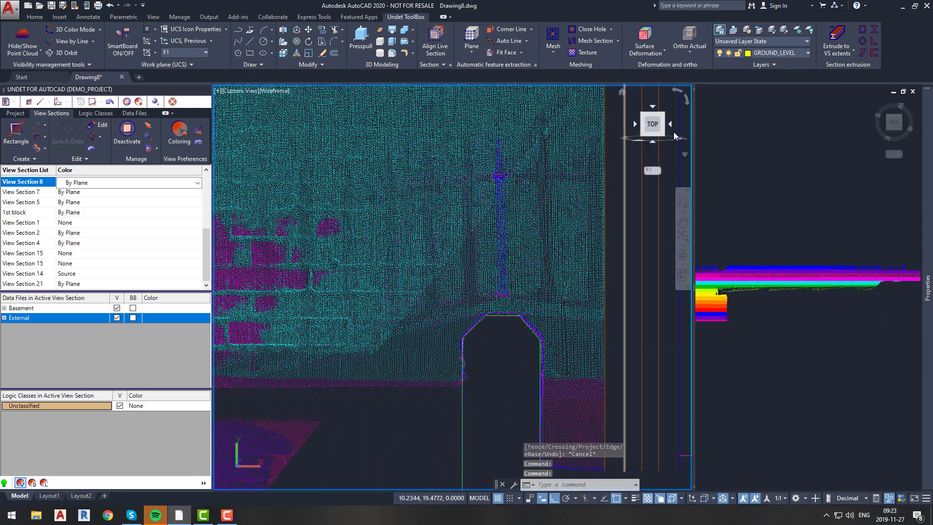
{"action": "type", "text": "pl"}
Step: Adjust the view section around the stair landing and draw its ground line to the top step on the GROUND_LEVEL layer
{"action": "left_click", "coordinate": [865, 281]}
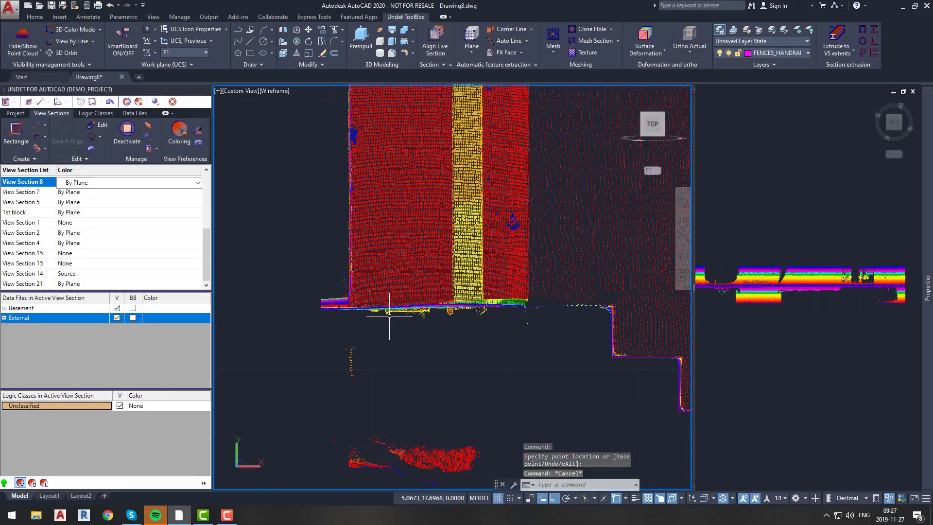
{"action": "left_click", "coordinate": [778, 52]}
{"action": "left_click", "coordinate": [775, 216]}
{"action": "key", "text": "space"}
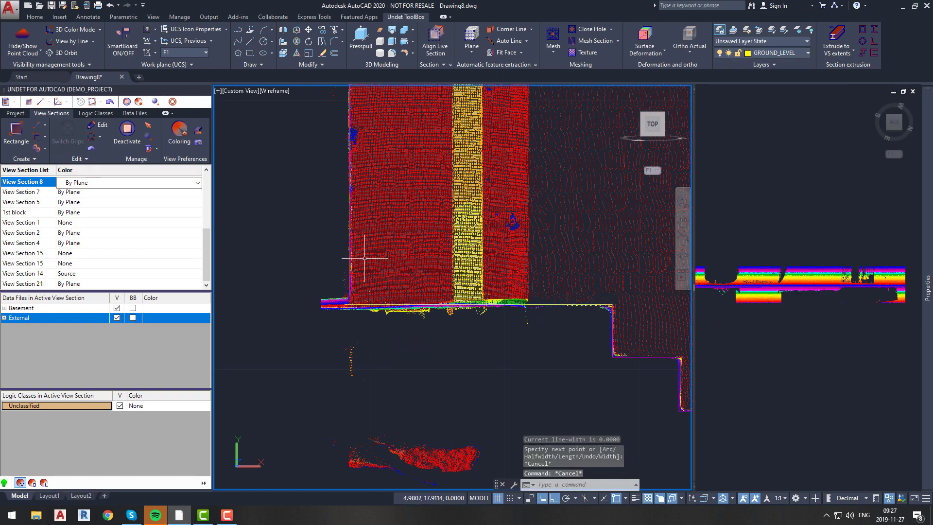
{"action": "type", "text": "r"}
{"action": "key", "text": "space"}
{"action": "key", "text": "space"}
{"action": "key", "text": "Escape"}
Step: Stretch the landing's ground line by its endpoint at the top step's corner
{"action": "scroll", "coordinate": [355, 299], "scroll_direction": "up", "scroll_amount": 3}
{"action": "left_click", "coordinate": [364, 258]}
{"action": "left_click", "coordinate": [325, 235]}
{"action": "left_click", "coordinate": [330, 331]}
{"action": "key", "text": "Escape"}
{"action": "scroll", "coordinate": [329, 331], "scroll_direction": "down", "scroll_amount": 5}
{"action": "scroll", "coordinate": [436, 317], "scroll_direction": "up", "scroll_amount": 3}
{"action": "left_click", "coordinate": [434, 321]}
{"action": "left_click", "coordinate": [419, 346]}
{"action": "left_click", "coordinate": [447, 335]}
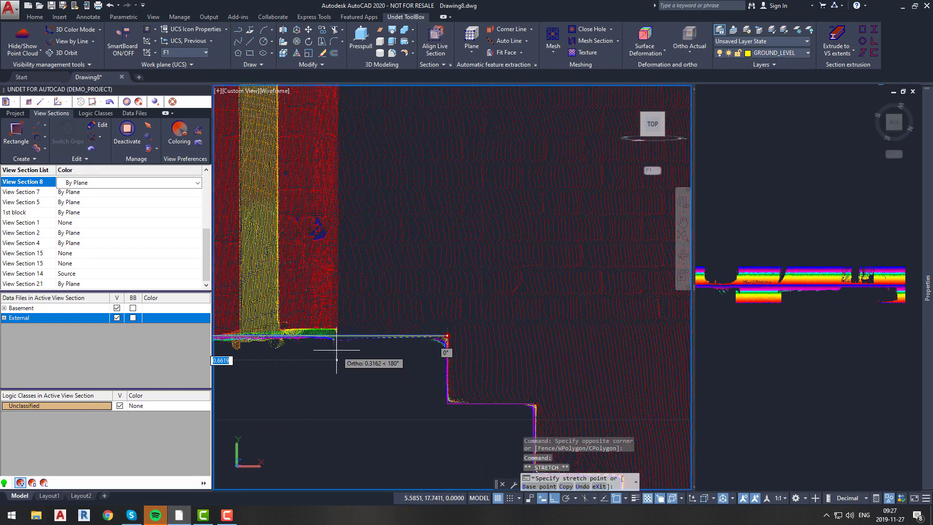
Step: Shift the view section's depth to the wall in front of the stairs and start tracing its coping on the WALLS layer
{"action": "left_click", "coordinate": [775, 52]}
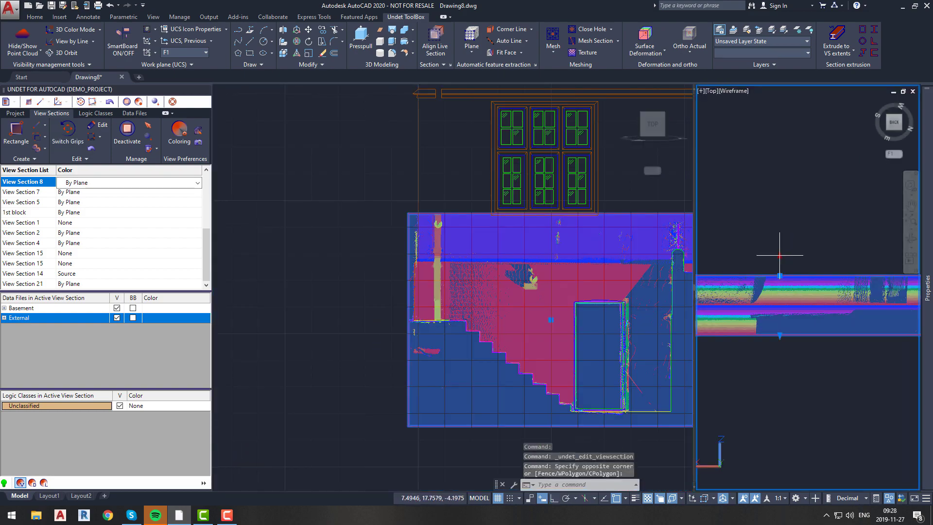
{"action": "left_click", "coordinate": [760, 297]}
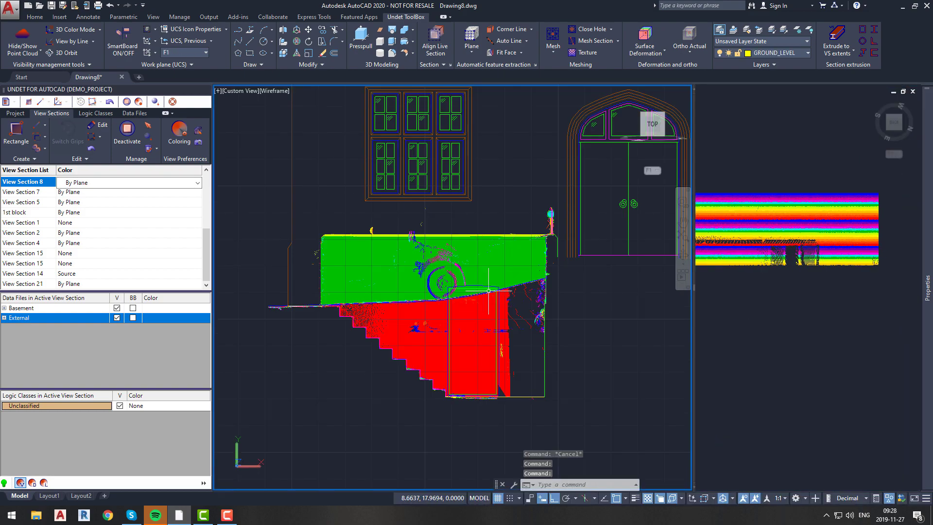
{"action": "left_click", "coordinate": [775, 52]}
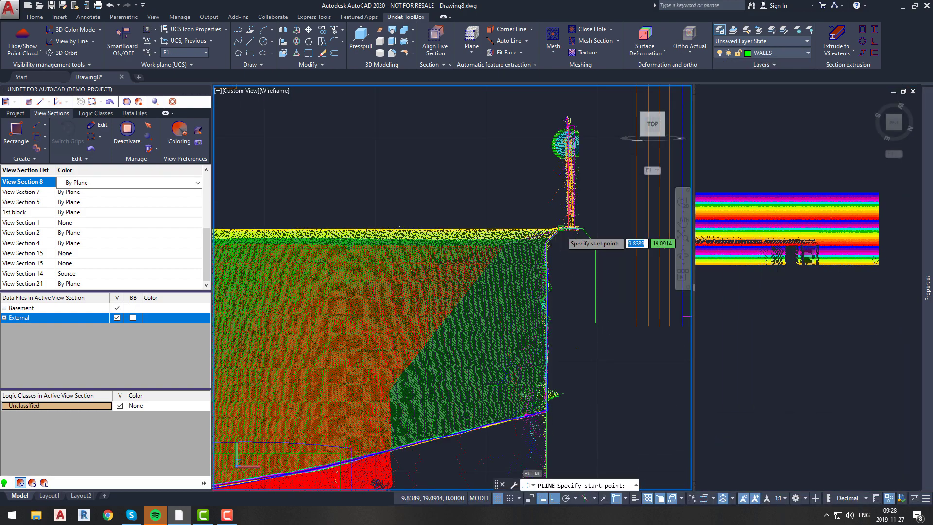
{"action": "left_click", "coordinate": [561, 227]}
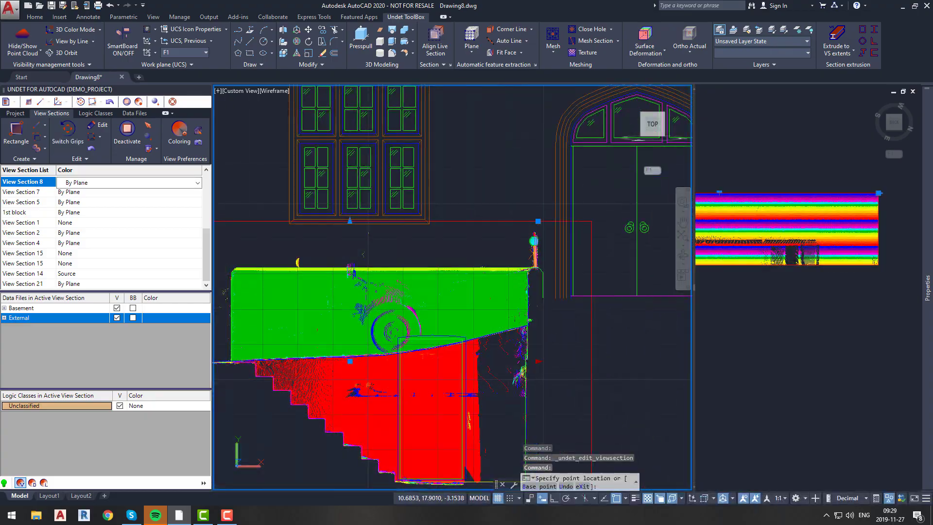
Step: Trace the retaining wall's coping at its chamfered end with a polyline on the WALLS layer
{"action": "scroll", "coordinate": [426, 326], "scroll_direction": "up", "scroll_amount": 3}
{"action": "middle_click_drag", "start_coordinate": [426, 326], "coordinate": [485, 389]}
{"action": "type", "text": "pl"}
{"action": "key", "text": "Return"}
{"action": "left_click", "coordinate": [589, 316]}
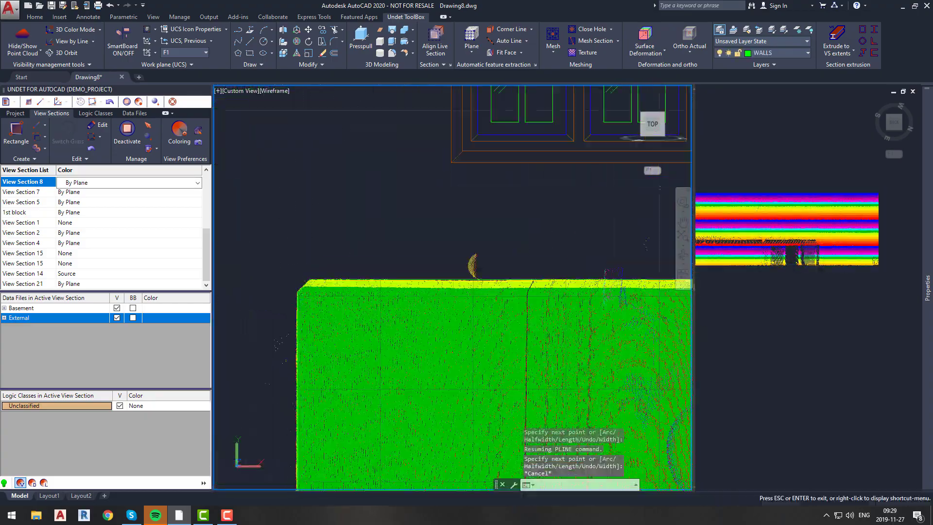
{"action": "left_click", "coordinate": [317, 296]}
{"action": "key", "text": "Escape"}
Step: Continue the coping linework to the wall's opposite end with a polyline and trim the excess
{"action": "middle_click_drag", "start_coordinate": [535, 311], "coordinate": [326, 287]}
{"action": "scroll", "coordinate": [576, 279], "scroll_direction": "down", "scroll_amount": 3}
{"action": "type", "text": "pl"}
{"action": "key", "text": "Return"}
{"action": "left_click", "coordinate": [590, 277]}
{"action": "type", "text": "tr"}
{"action": "key", "text": "Return"}
{"action": "key", "text": "Return"}
{"action": "key", "text": "Escape"}
{"action": "middle_click_drag", "start_coordinate": [543, 305], "coordinate": [388, 269]}
{"action": "scroll", "coordinate": [446, 291], "scroll_direction": "down", "scroll_amount": 2}
Step: Make GROUND_LEVEL the current layer and trace the sloping ground line along the base of the retaining wall
{"action": "left_click", "coordinate": [803, 54]}
{"action": "left_click", "coordinate": [774, 217]}
{"action": "scroll", "coordinate": [368, 312], "scroll_direction": "up", "scroll_amount": 6}
{"action": "type", "text": "pl"}
{"action": "key", "text": "Return"}
{"action": "left_click", "coordinate": [297, 323]}
{"action": "middle_click_drag", "start_coordinate": [607, 316], "coordinate": [430, 307]}
{"action": "key", "text": "F8"}
{"action": "left_click", "coordinate": [613, 294]}
{"action": "middle_click_drag", "start_coordinate": [620, 297], "coordinate": [306, 263]}
{"action": "scroll", "coordinate": [311, 264], "scroll_direction": "down", "scroll_amount": 4}
{"action": "left_click", "coordinate": [521, 252]}
{"action": "middle_click_drag", "start_coordinate": [531, 236], "coordinate": [309, 284]}
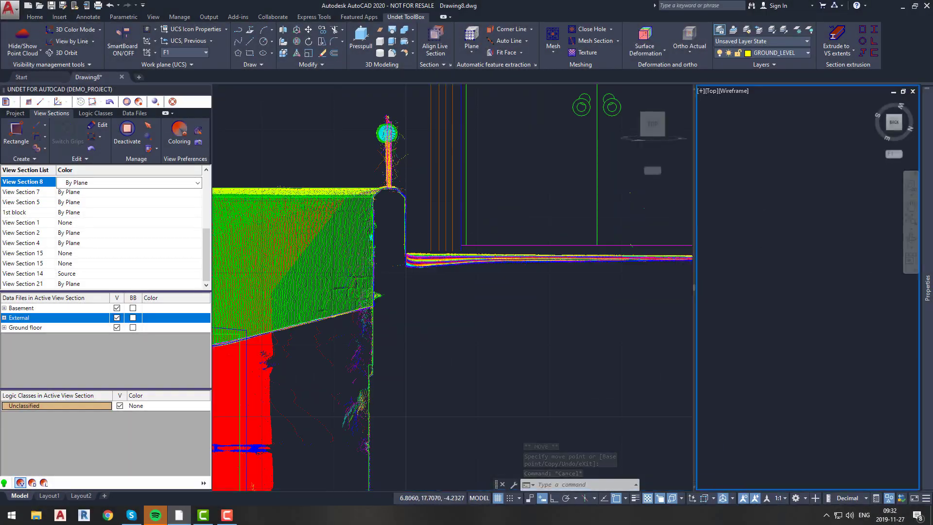
Step: Extend the view section's depth back to the facade wall with the arched door
{"action": "left_click", "coordinate": [792, 291]}
{"action": "left_click", "coordinate": [791, 316]}
{"action": "key", "text": "Escape"}
{"action": "left_click", "coordinate": [443, 268]}
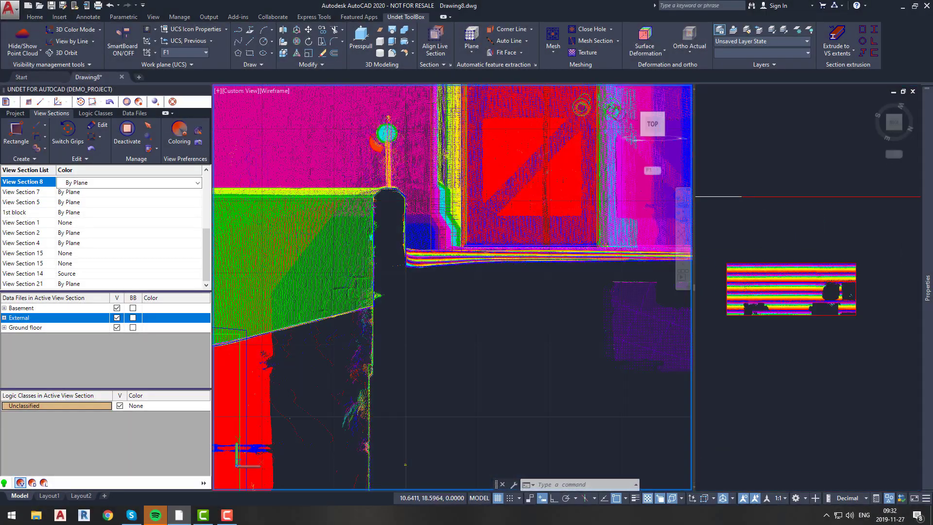
Step: Trace the ground line from the retaining wall along the facade toward the arched door on GROUND_LEVEL and trim the excess
{"action": "scroll", "coordinate": [443, 267], "scroll_direction": "up", "scroll_amount": 3}
{"action": "left_click", "coordinate": [384, 265]}
{"action": "left_click", "coordinate": [526, 256]}
{"action": "middle_click_drag", "start_coordinate": [607, 262], "coordinate": [437, 278]}
{"action": "left_click", "coordinate": [437, 278]}
{"action": "key", "text": "Return"}
{"action": "scroll", "coordinate": [383, 292], "scroll_direction": "up", "scroll_amount": 2}
{"action": "scroll", "coordinate": [383, 292], "scroll_direction": "up", "scroll_amount": 5}
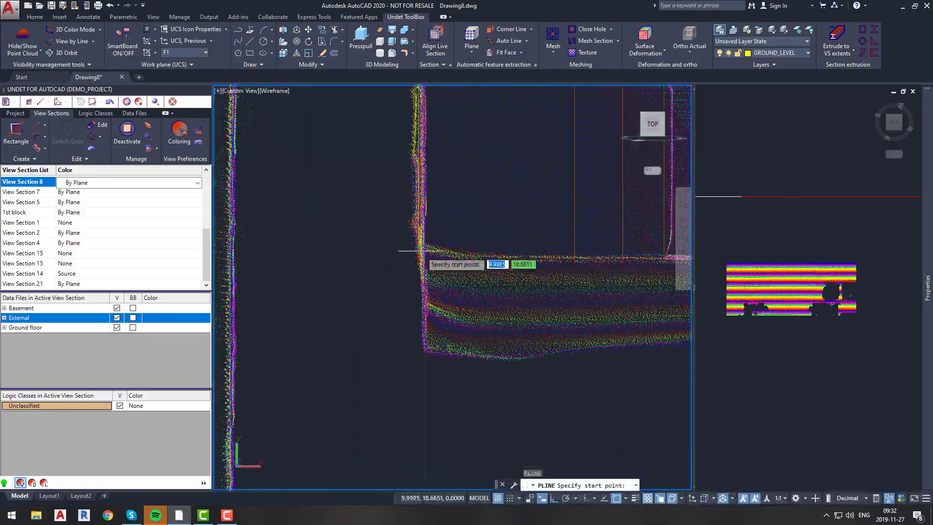
{"action": "left_click", "coordinate": [619, 275]}
{"action": "middle_click_drag", "start_coordinate": [618, 276], "coordinate": [277, 287]}
{"action": "left_click", "coordinate": [607, 294]}
{"action": "middle_click_drag", "start_coordinate": [617, 294], "coordinate": [282, 297]}
{"action": "middle_click_drag", "start_coordinate": [583, 306], "coordinate": [279, 287]}
{"action": "left_click", "coordinate": [494, 304]}
{"action": "scroll", "coordinate": [383, 291], "scroll_direction": "up", "scroll_amount": 3}
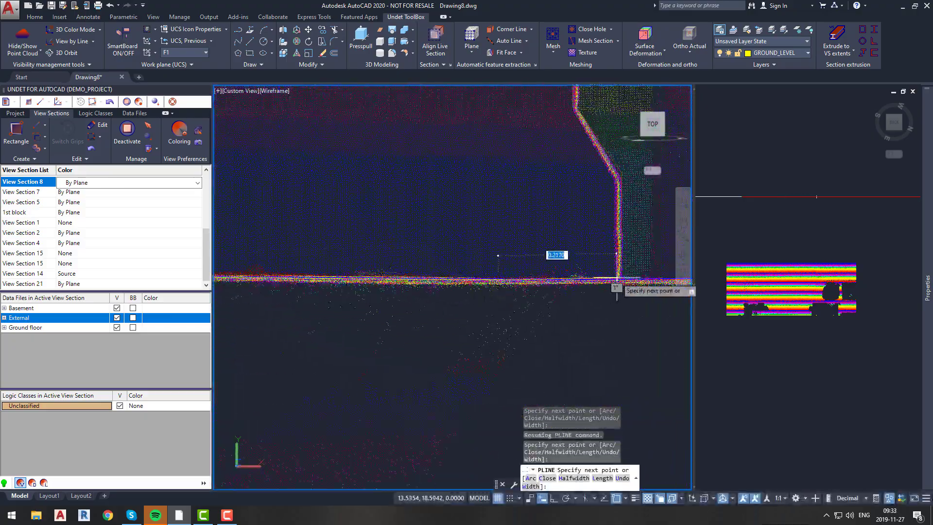
{"action": "key", "text": "Return"}
{"action": "type", "text": "tr"}
{"action": "key", "text": "Return"}
{"action": "key", "text": "Return"}
{"action": "scroll", "coordinate": [323, 267], "scroll_direction": "down", "scroll_amount": 10}
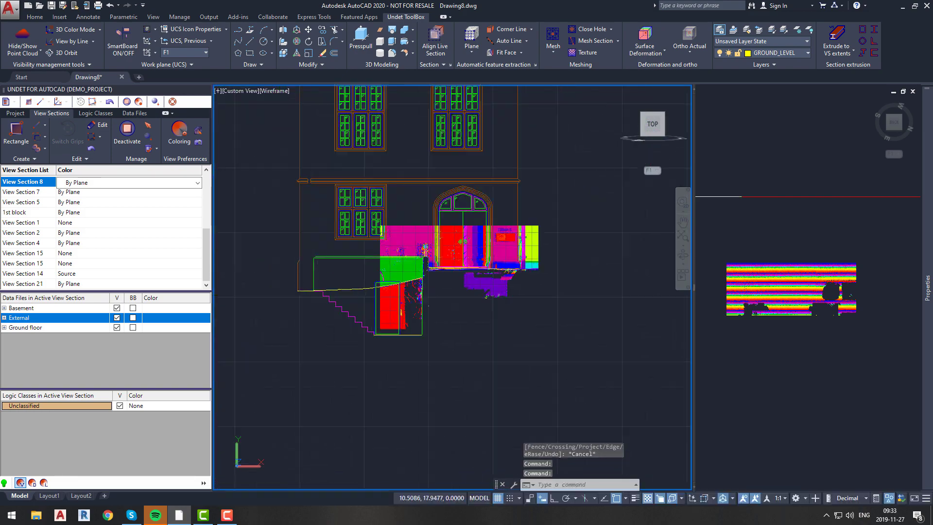
Step: Draw the small post outline above the end of the retaining wall's coping and assign it to its own layer
{"action": "scroll", "coordinate": [322, 267], "scroll_direction": "up", "scroll_amount": 10}
{"action": "type", "text": "pl"}
{"action": "key", "text": "Return"}
{"action": "left_click", "coordinate": [331, 259]}
{"action": "left_click", "coordinate": [317, 273]}
{"action": "key", "text": "Return"}
{"action": "left_click", "coordinate": [324, 266]}
{"action": "left_click", "coordinate": [782, 53]}
{"action": "left_click", "coordinate": [772, 382]}
Step: Hide the point cloud and give the hidden basement stairs, door and floor lines a dashed linetype
{"action": "scroll", "coordinate": [384, 279], "scroll_direction": "down", "scroll_amount": 8}
{"action": "left_click", "coordinate": [22, 39]}
{"action": "left_click", "coordinate": [539, 413]}
{"action": "left_click", "coordinate": [323, 300]}
{"action": "scroll", "coordinate": [356, 333], "scroll_direction": "up", "scroll_amount": 2}
{"action": "right_click", "coordinate": [545, 295]}
{"action": "left_click", "coordinate": [576, 279]}
{"action": "left_click", "coordinate": [895, 138]}
{"action": "left_click", "coordinate": [882, 173]}
{"action": "key", "text": "Escape"}
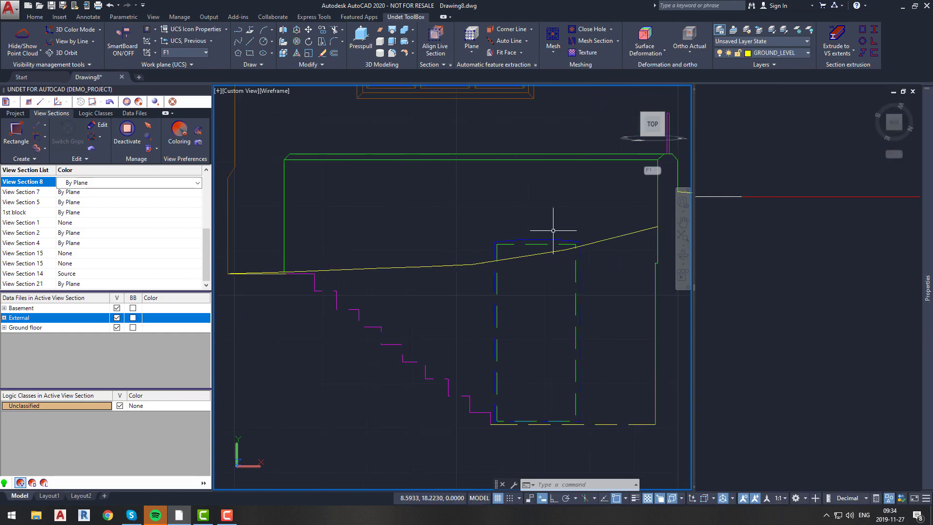
Step: Examine the dashed basement linework and the finished first block, toggling the point cloud display
{"action": "left_click", "coordinate": [547, 239]}
{"action": "key", "text": "Escape"}
{"action": "scroll", "coordinate": [373, 251], "scroll_direction": "up", "scroll_amount": 2}
{"action": "mouse_move", "coordinate": [260, 270]}
{"action": "middle_mouse_down"}
{"action": "mouse_move", "coordinate": [373, 251]}
{"action": "mouse_move", "coordinate": [431, 295]}
{"action": "middle_mouse_up"}
{"action": "key", "text": "Escape"}
{"action": "left_click", "coordinate": [22, 39]}
{"action": "scroll", "coordinate": [403, 255], "scroll_direction": "down", "scroll_amount": 10}
{"action": "left_click", "coordinate": [406, 287]}
{"action": "key", "text": "Escape"}
{"action": "scroll", "coordinate": [389, 252], "scroll_direction": "up", "scroll_amount": 10}
{"action": "left_click", "coordinate": [395, 258]}
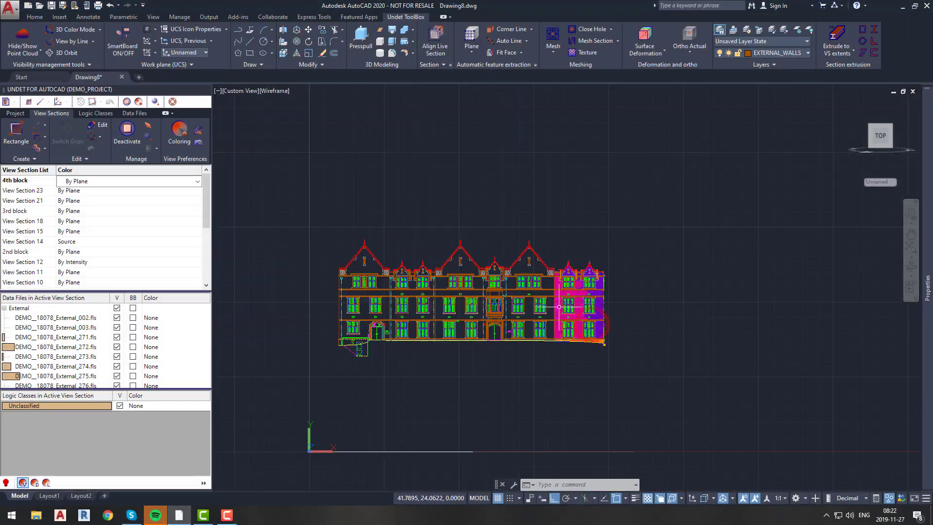
Step: Hide the point cloud and examine the completed facade elevation, including the gables, windows and ornamental panels
{"action": "scroll", "coordinate": [606, 309], "scroll_direction": "up", "scroll_amount": 3}
{"action": "middle_click_drag", "start_coordinate": [605, 301], "coordinate": [648, 311]}
{"action": "scroll", "coordinate": [646, 312], "scroll_direction": "down", "scroll_amount": 2}
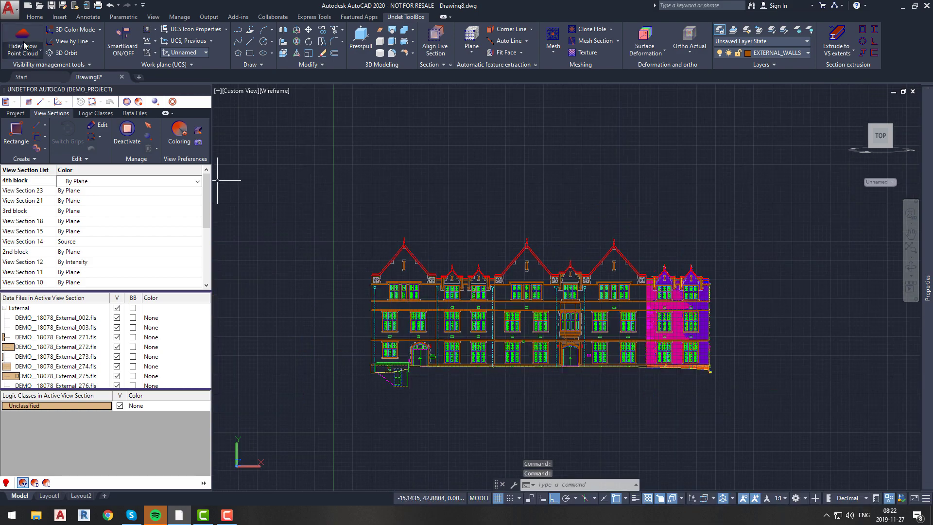
{"action": "left_click", "coordinate": [22, 39]}
{"action": "scroll", "coordinate": [657, 341], "scroll_direction": "up", "scroll_amount": 10}
{"action": "scroll", "coordinate": [637, 379], "scroll_direction": "down", "scroll_amount": 6}
{"action": "scroll", "coordinate": [565, 231], "scroll_direction": "up", "scroll_amount": 8}
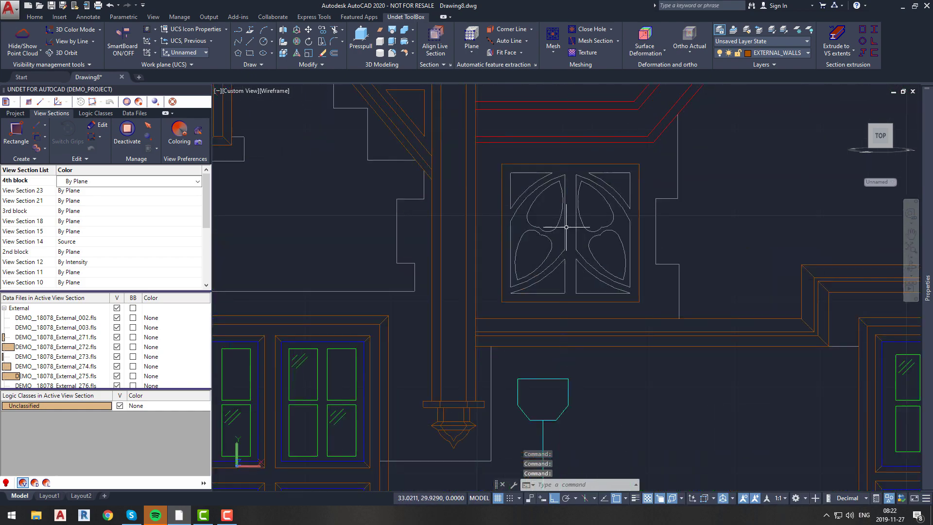
{"action": "scroll", "coordinate": [547, 282], "scroll_direction": "down", "scroll_amount": 8}
{"action": "scroll", "coordinate": [577, 310], "scroll_direction": "up", "scroll_amount": 4}
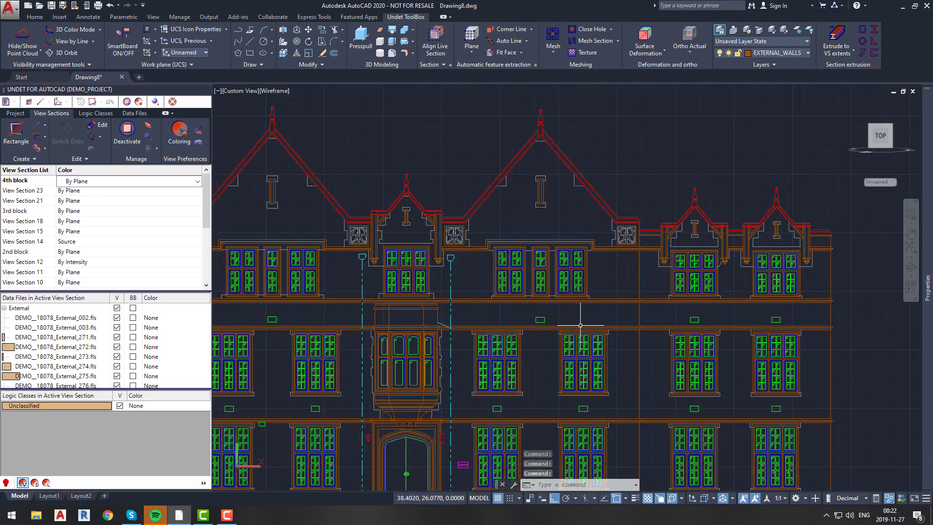
Step: Examine the annotated ELEVATION 1 drawing, including its material labels, ground line and datum line, with and without the point cloud
{"action": "middle_click_drag", "start_coordinate": [367, 280], "coordinate": [533, 304]}
{"action": "scroll", "coordinate": [533, 303], "scroll_direction": "down", "scroll_amount": 3}
{"action": "middle_click_drag", "start_coordinate": [464, 308], "coordinate": [539, 341]}
{"action": "key", "text": "Escape"}
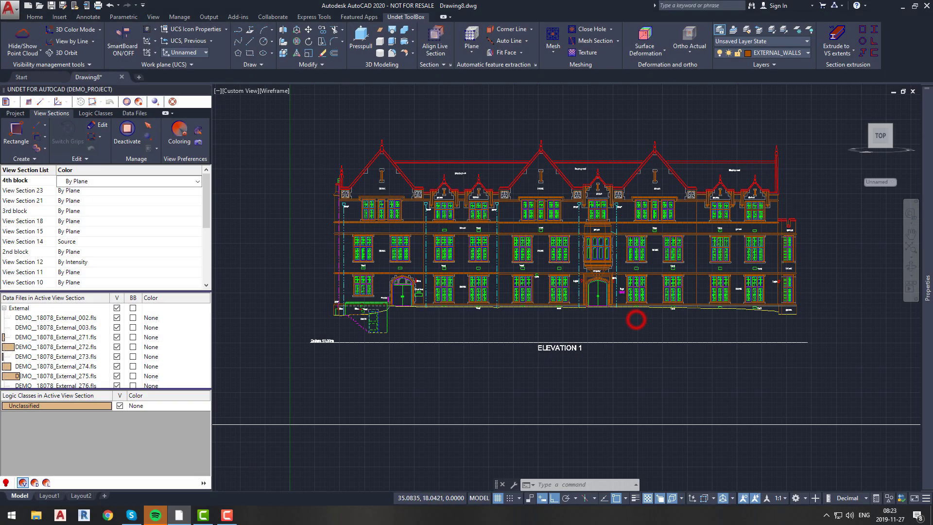
{"action": "scroll", "coordinate": [743, 340], "scroll_direction": "up", "scroll_amount": 2}
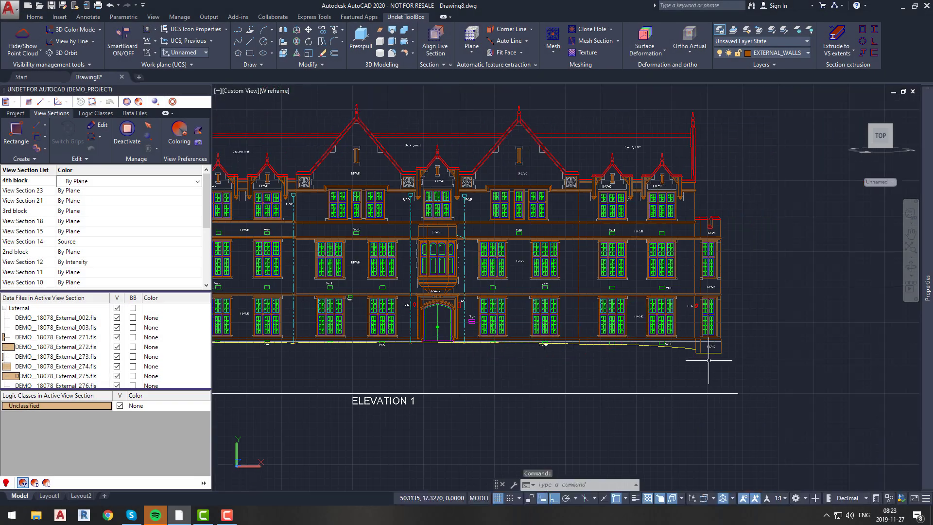
{"action": "scroll", "coordinate": [743, 340], "scroll_direction": "up", "scroll_amount": 2}
{"action": "middle_click_drag", "start_coordinate": [508, 201], "coordinate": [567, 269]}
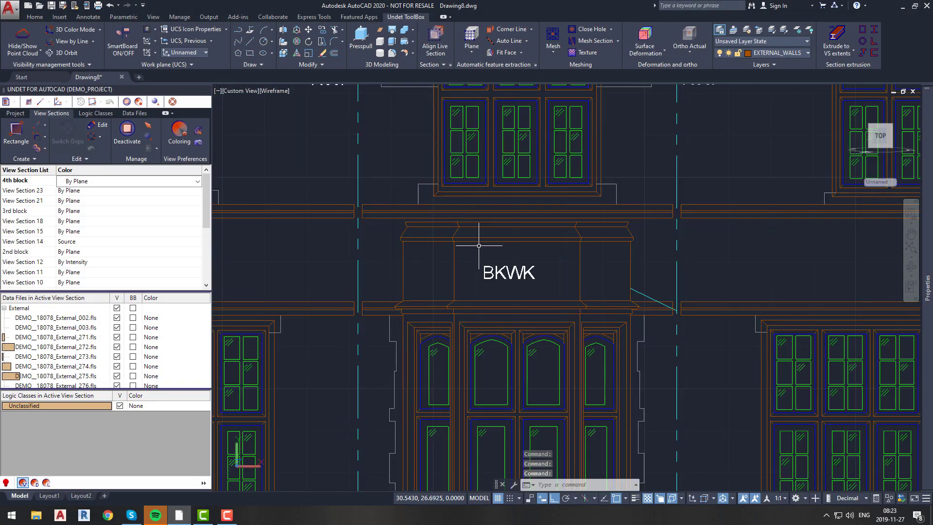
{"action": "scroll", "coordinate": [478, 246], "scroll_direction": "down", "scroll_amount": 5}
{"action": "scroll", "coordinate": [430, 223], "scroll_direction": "up", "scroll_amount": 8}
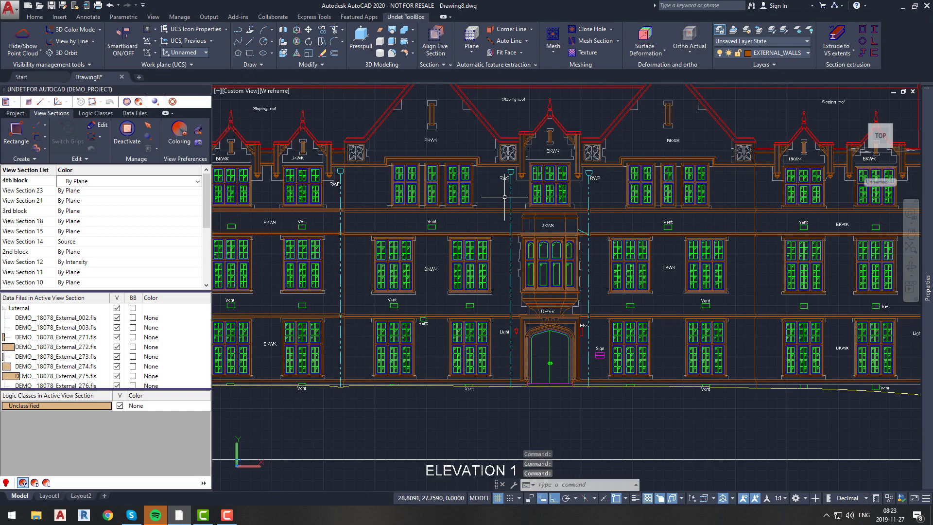
{"action": "scroll", "coordinate": [430, 222], "scroll_direction": "down", "scroll_amount": 7}
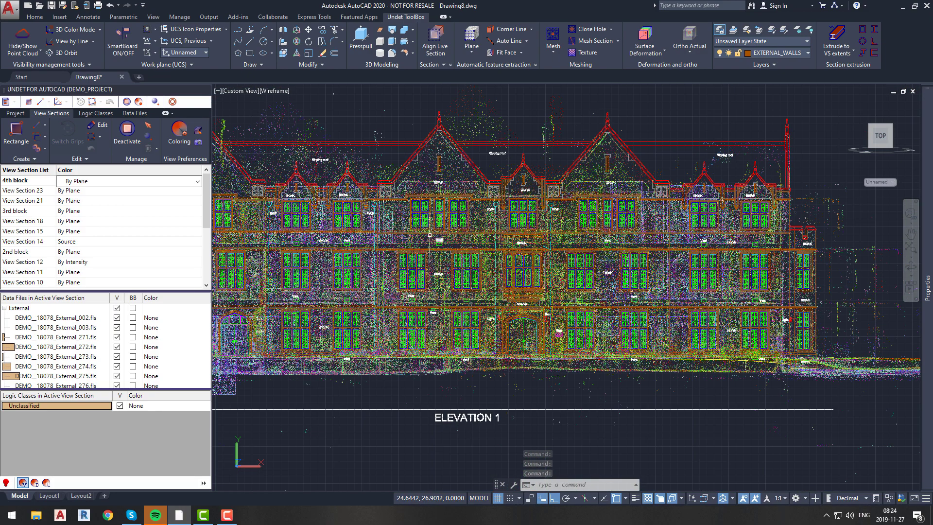
{"action": "mouse_move", "coordinate": [389, 249]}
{"action": "middle_mouse_down"}
{"action": "mouse_move", "coordinate": [580, 258]}
{"action": "mouse_move", "coordinate": [509, 255]}
{"action": "mouse_move", "coordinate": [424, 213]}
{"action": "mouse_move", "coordinate": [434, 186]}
{"action": "mouse_move", "coordinate": [396, 196]}
{"action": "mouse_move", "coordinate": [517, 234]}
{"action": "middle_mouse_up"}
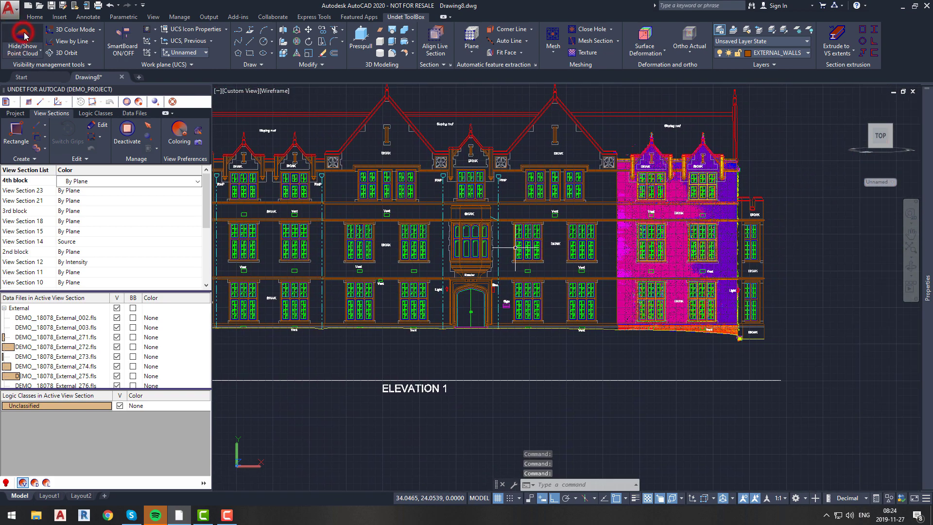
{"action": "scroll", "coordinate": [478, 256], "scroll_direction": "up", "scroll_amount": 2}
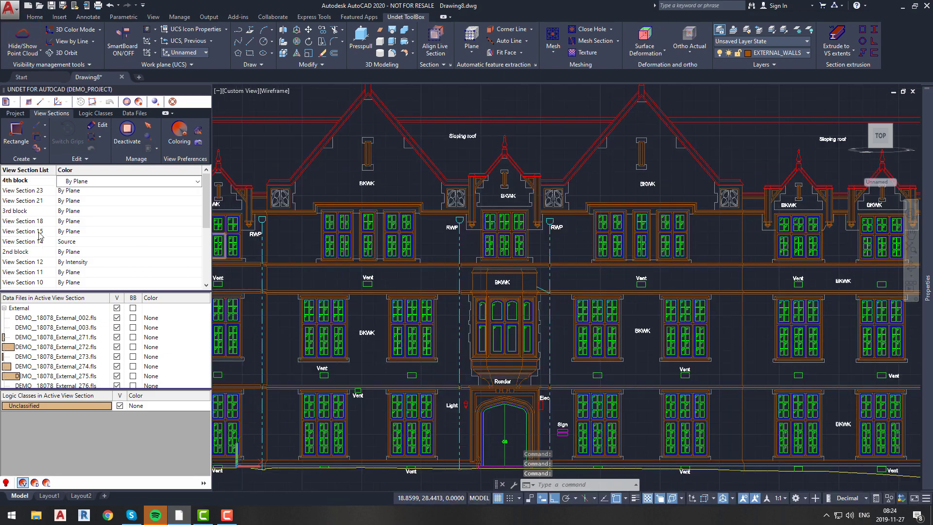
Step: Activate the 3rd block view section and bring the first block and basement stairs of the annotated elevation into view
{"action": "right_click", "coordinate": [34, 211]}
{"action": "left_click", "coordinate": [48, 212]}
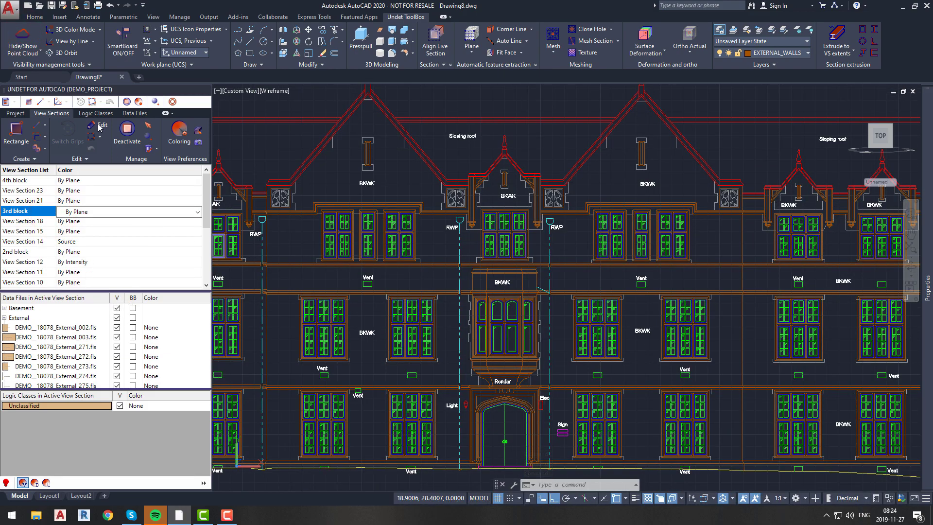
{"action": "middle_click_drag", "start_coordinate": [264, 305], "coordinate": [485, 283]}
{"action": "scroll", "coordinate": [500, 307], "scroll_direction": "up", "scroll_amount": 3}
{"action": "scroll", "coordinate": [500, 307], "scroll_direction": "down", "scroll_amount": 4}
{"action": "scroll", "coordinate": [477, 319], "scroll_direction": "up", "scroll_amount": 1}
{"action": "scroll", "coordinate": [527, 322], "scroll_direction": "down", "scroll_amount": 2}
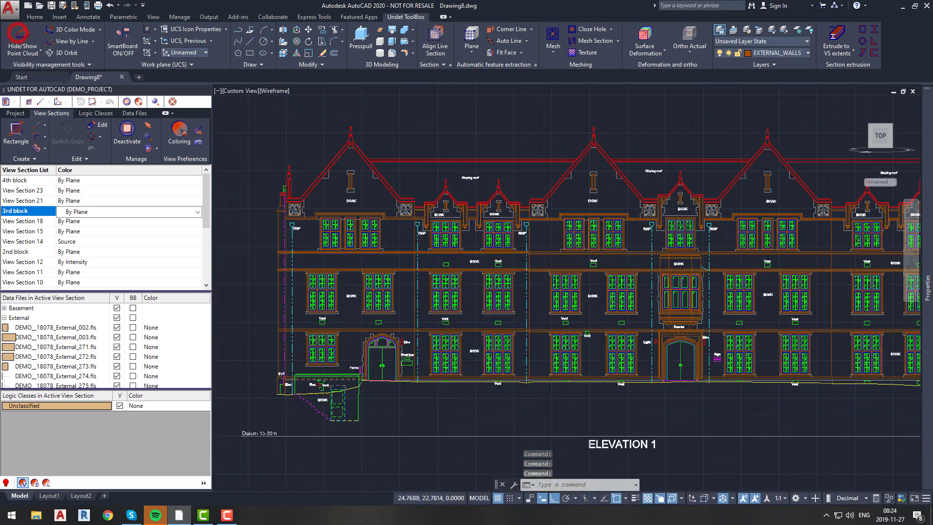